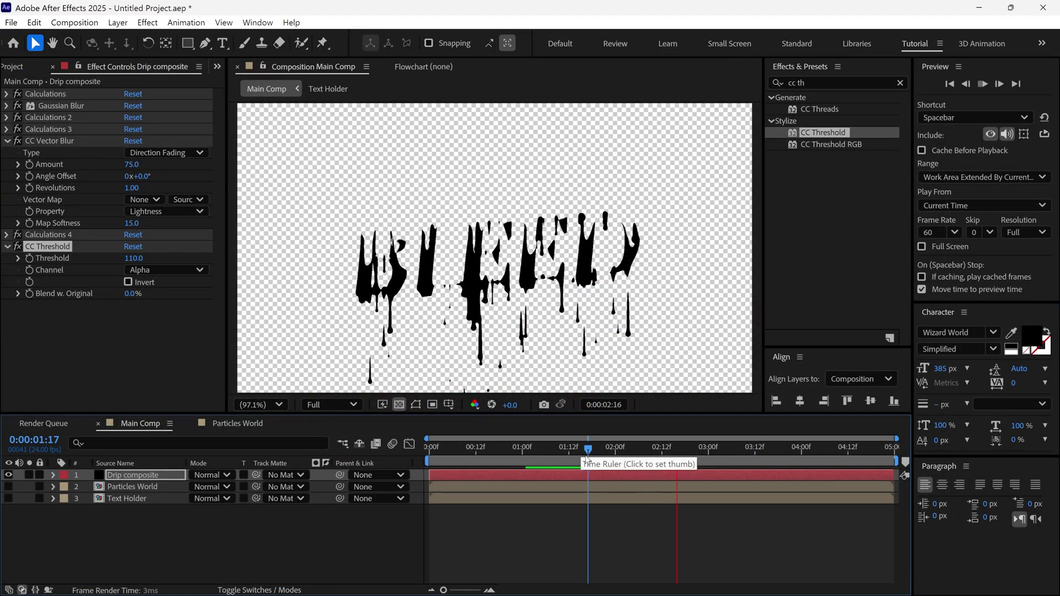
{"action": "left_click_drag", "start_coordinate": [525, 461], "coordinate": [571, 468]}
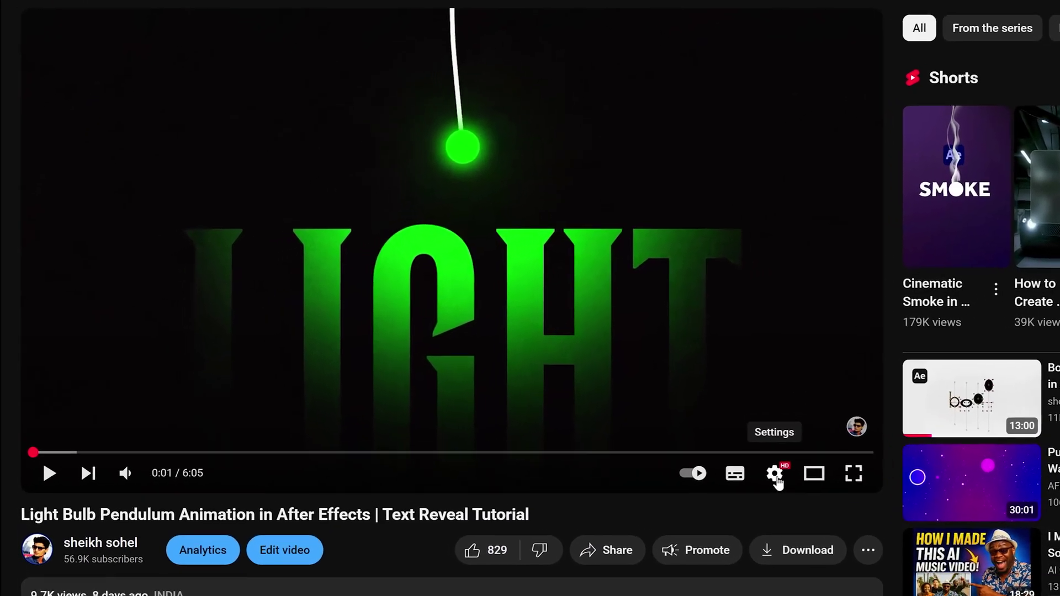
Switch to the YouTube video and browse the languages offered for its audio track
{"action": "left_click", "coordinate": [775, 479]}
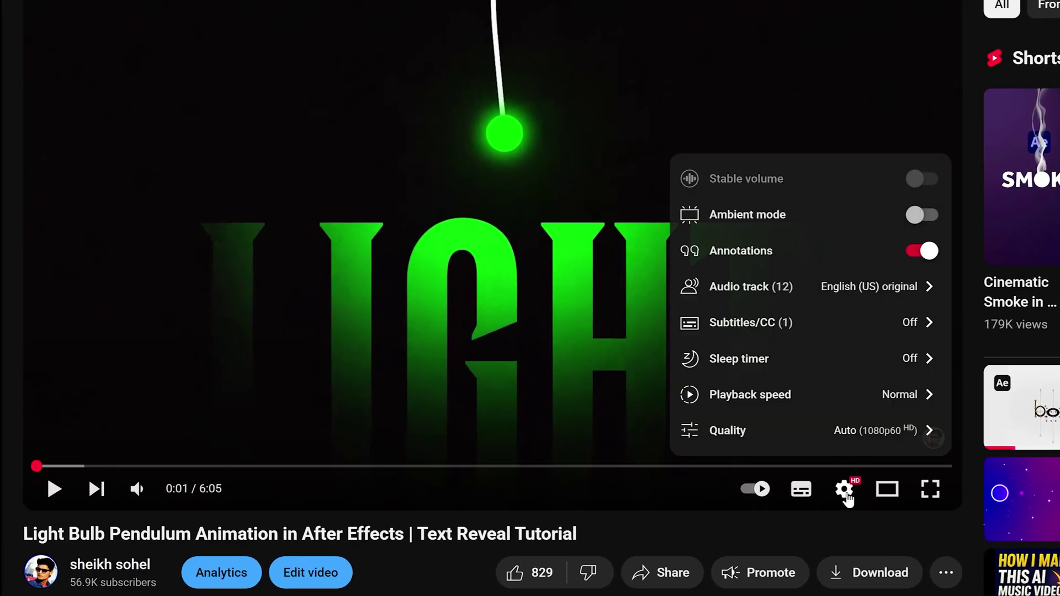
{"action": "left_click", "coordinate": [768, 286]}
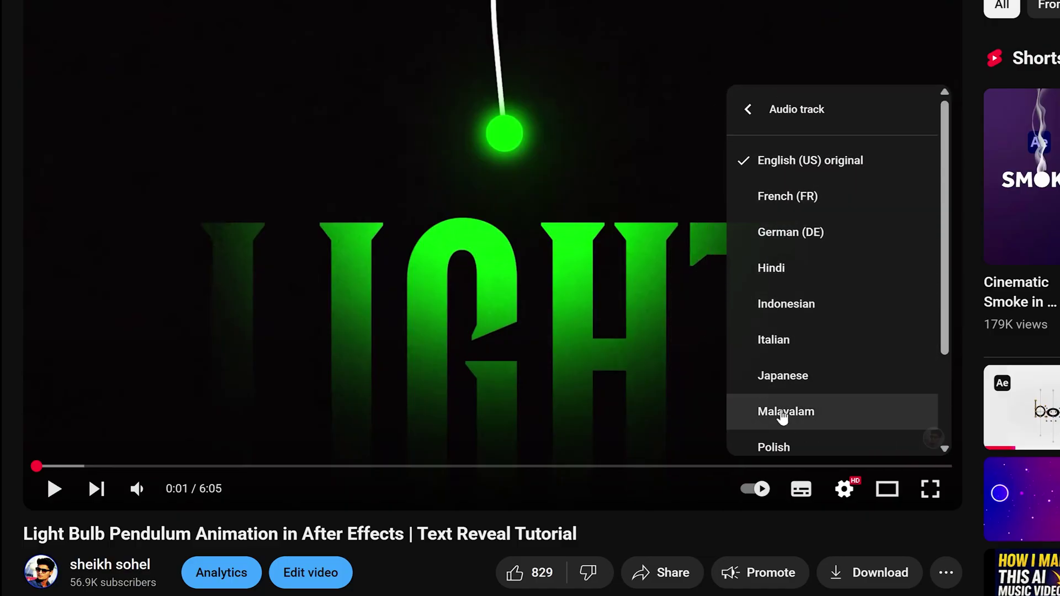
{"action": "left_click_drag", "start_coordinate": [944, 337], "coordinate": [938, 313]}
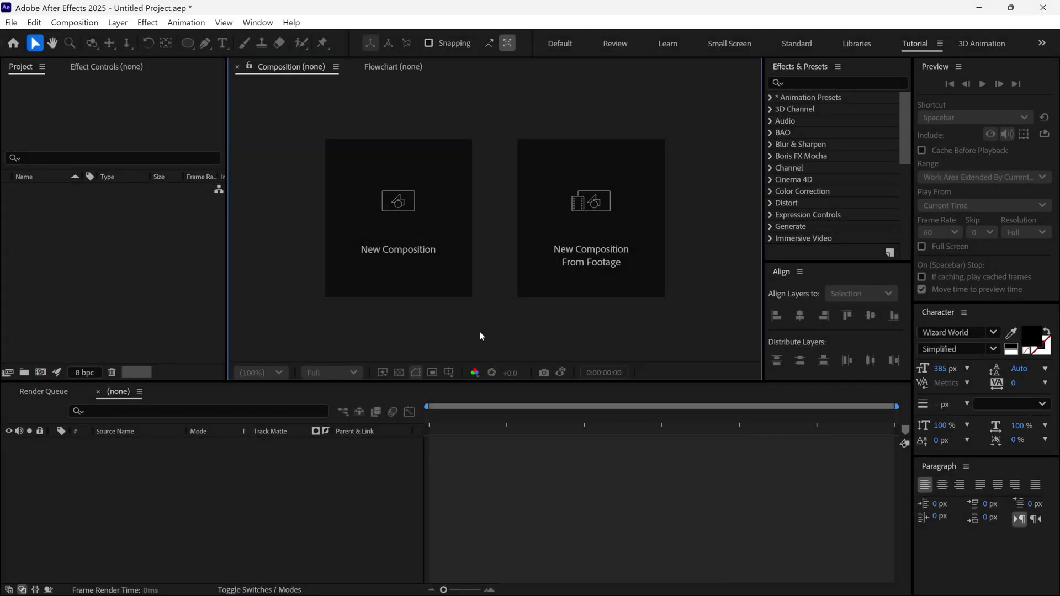
Create a composition named Main Comp at 1920x1080, 24 fps, with a 5-second duration
{"action": "left_click", "coordinate": [444, 258]}
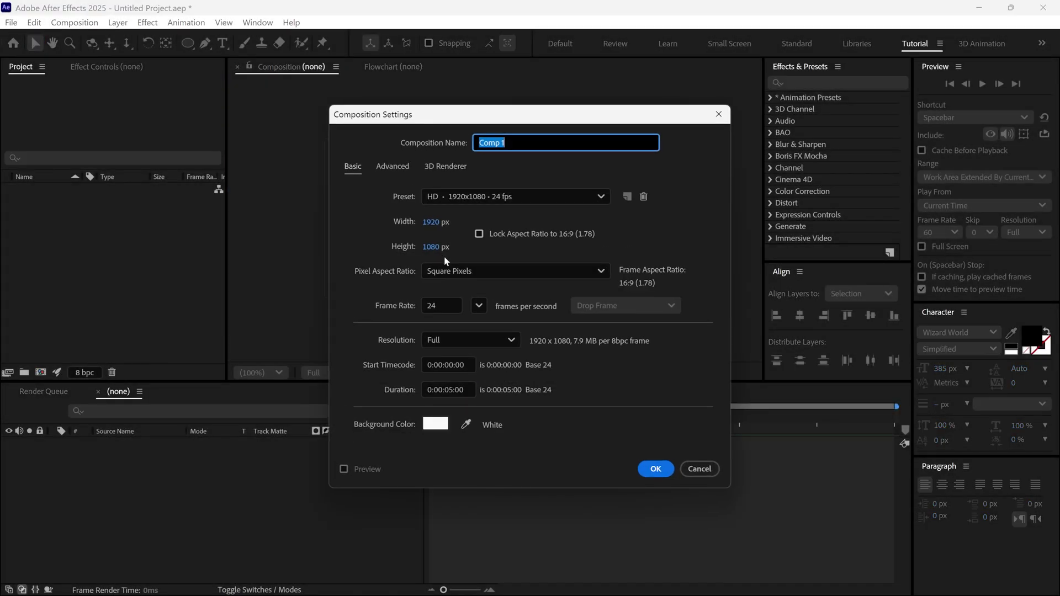
{"action": "type", "text": "Main Comp"}
{"action": "left_click", "coordinate": [428, 306]}
{"action": "left_click", "coordinate": [655, 469]}
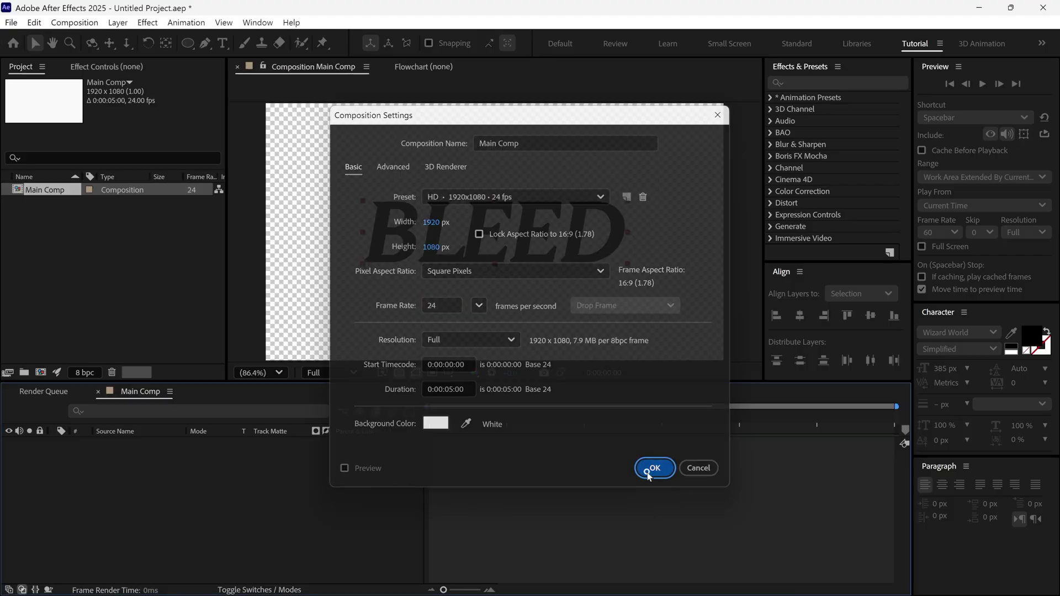
Add the text "bleed" and center it horizontally and vertically in the composition
{"action": "left_click", "coordinate": [222, 43]}
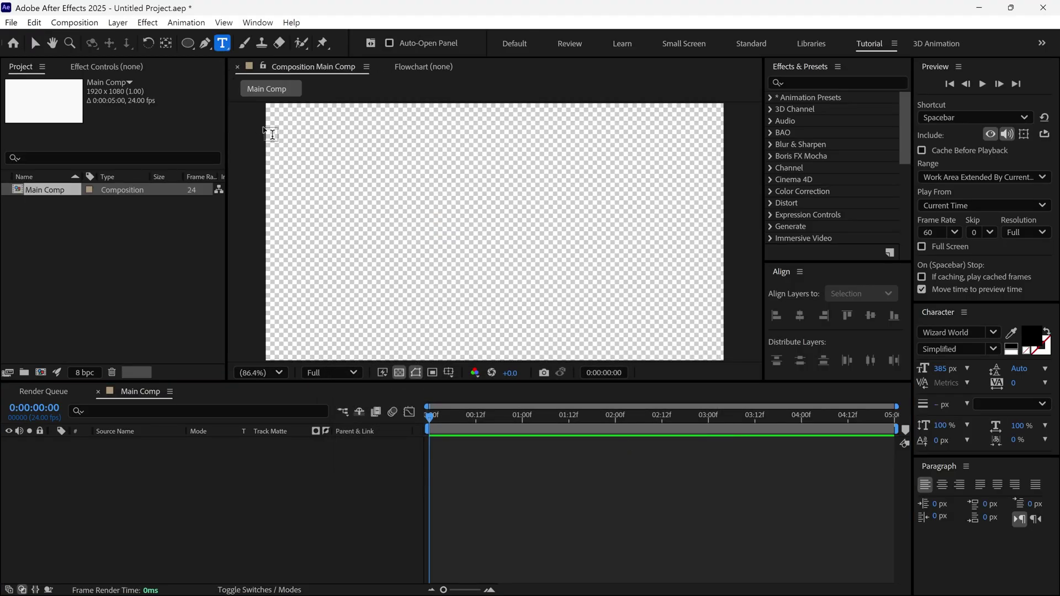
{"action": "left_click", "coordinate": [388, 238]}
{"action": "type", "text": "bleed"}
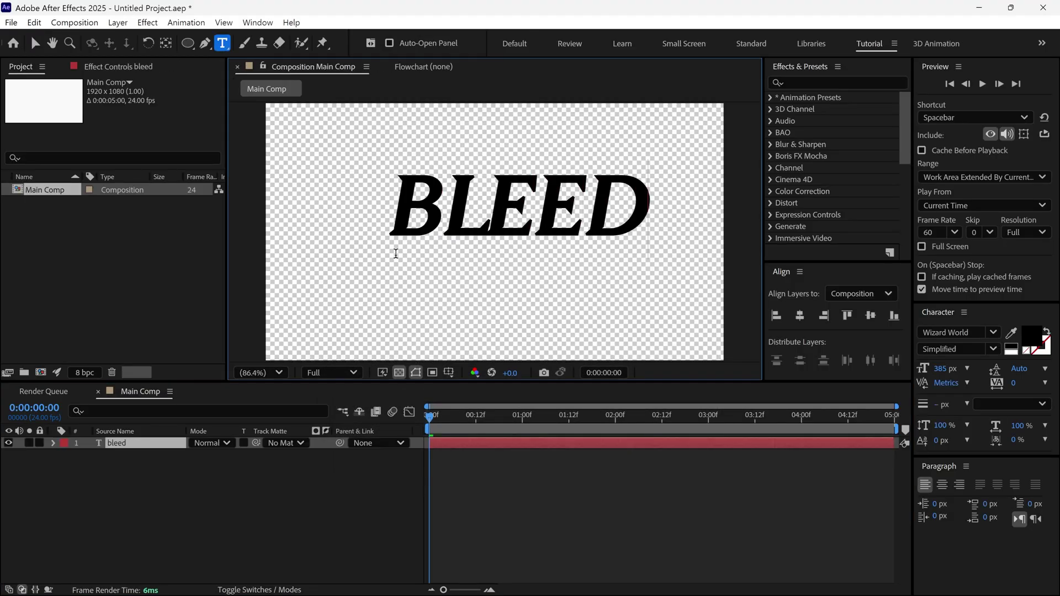
{"action": "left_click", "coordinate": [799, 317]}
{"action": "left_click", "coordinate": [870, 316]}
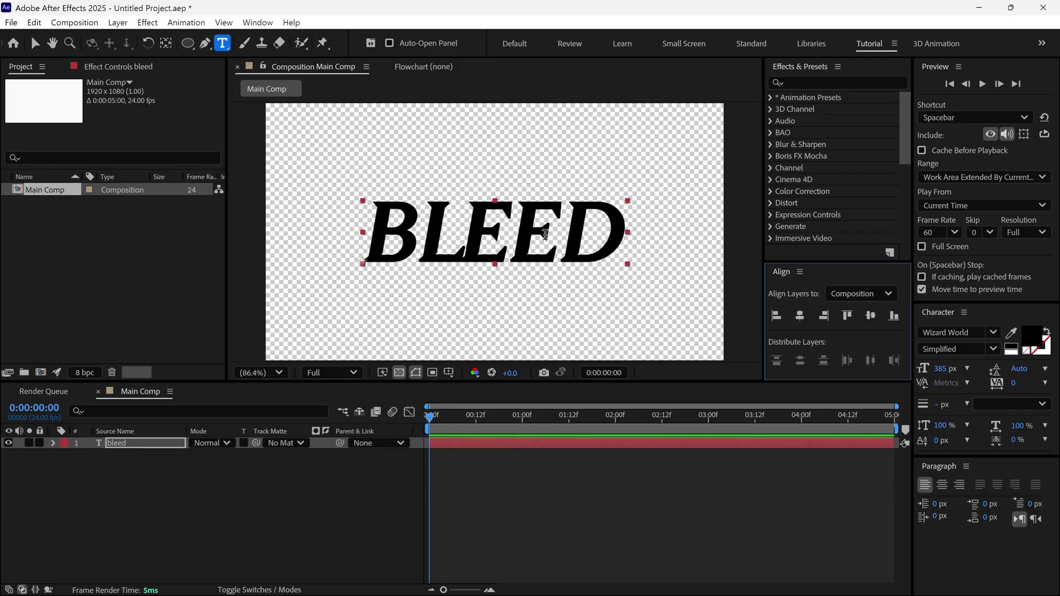
Rotate the bleed text layer to -4.1°
{"action": "key", "text": "v"}
{"action": "key", "text": "r"}
{"action": "left_click_drag", "start_coordinate": [208, 455], "coordinate": [187, 456]}
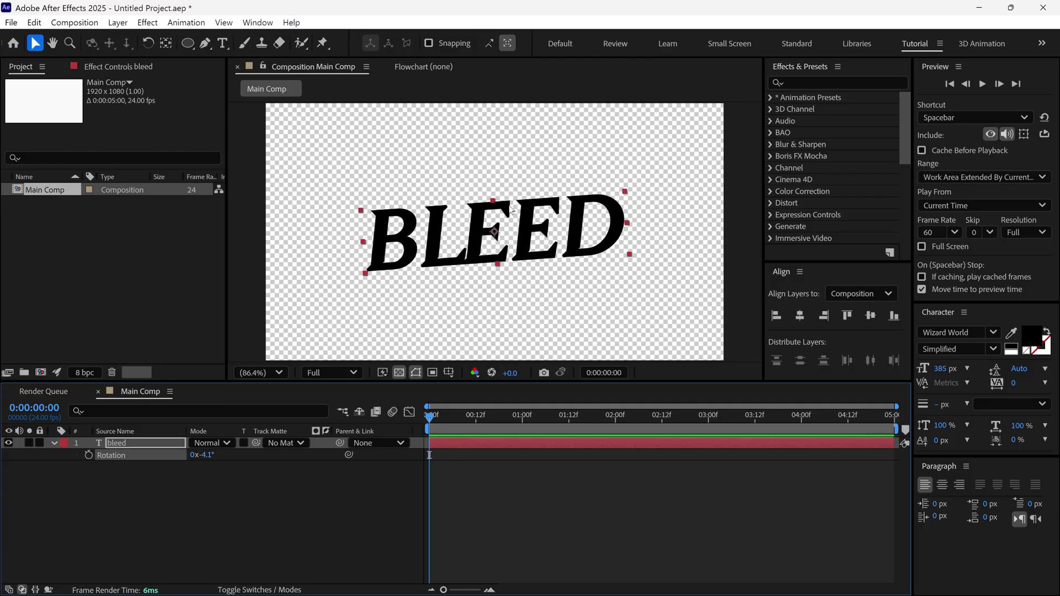
Pre-compose the bleed text layer as Text Holder, moving all attributes into the new composition
{"action": "right_click", "coordinate": [162, 446]}
{"action": "left_click", "coordinate": [212, 352]}
{"action": "type", "text": "Text Holder"}
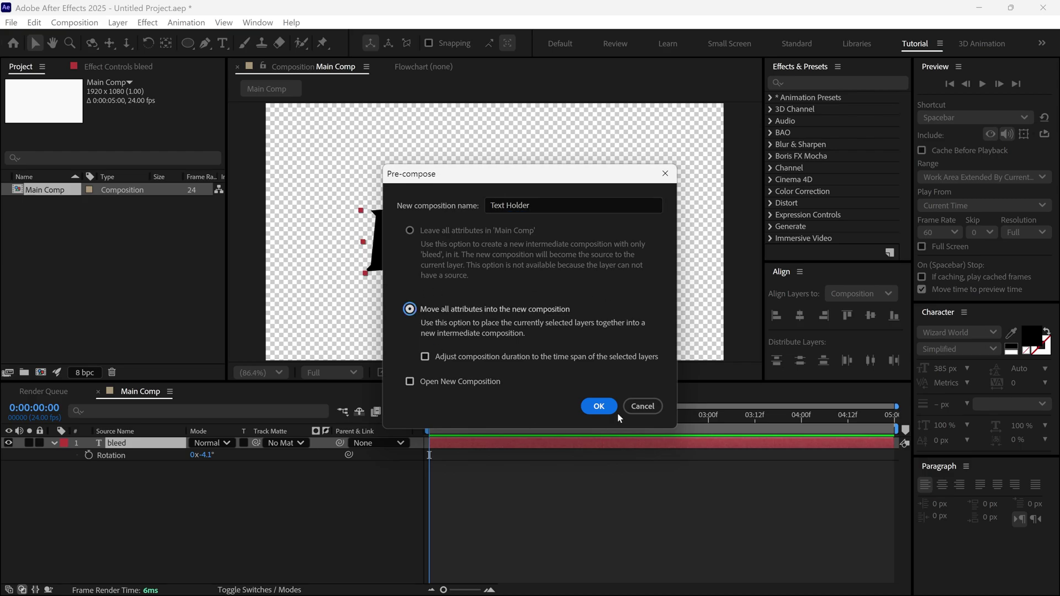
{"action": "left_click", "coordinate": [599, 406]}
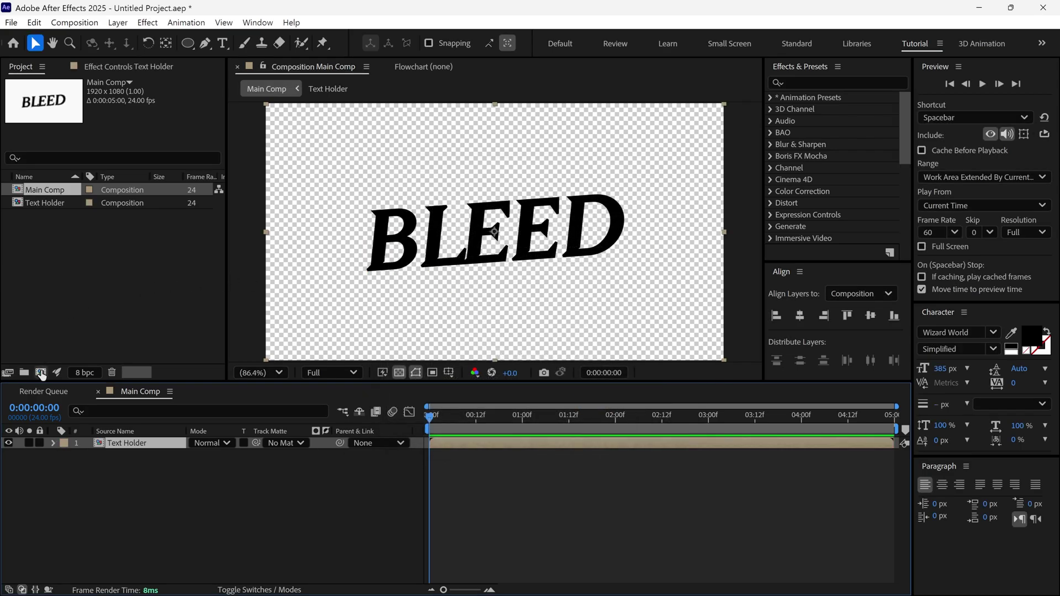
Create a new 1920x1080, 24 fps, 5-second composition named Particles World
{"action": "left_click", "coordinate": [41, 373]}
{"action": "type", "text": "Particles Wor"}
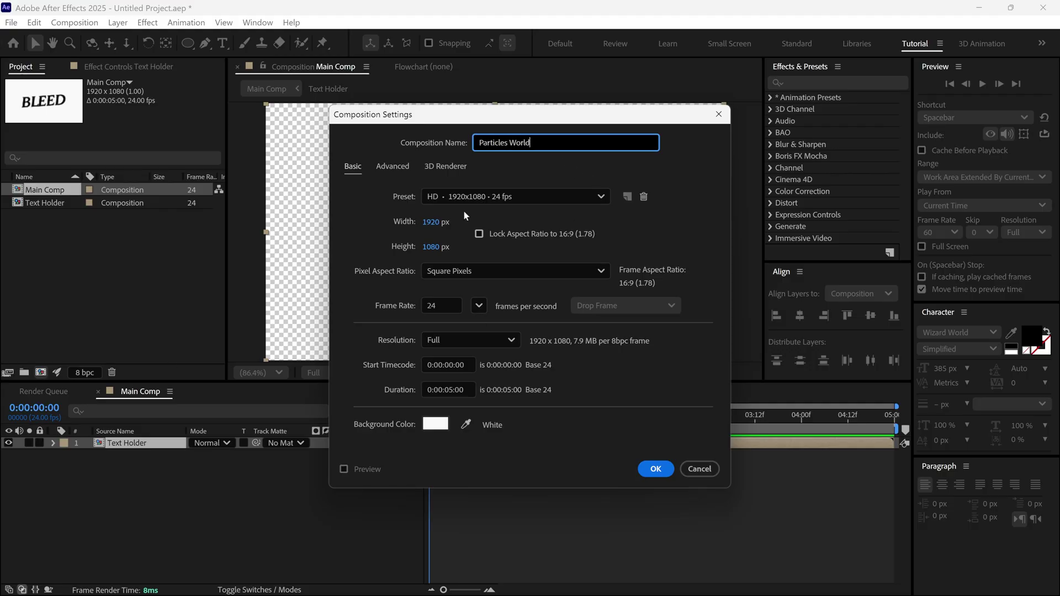
{"action": "type", "text": "ld"}
{"action": "left_click", "coordinate": [655, 468]}
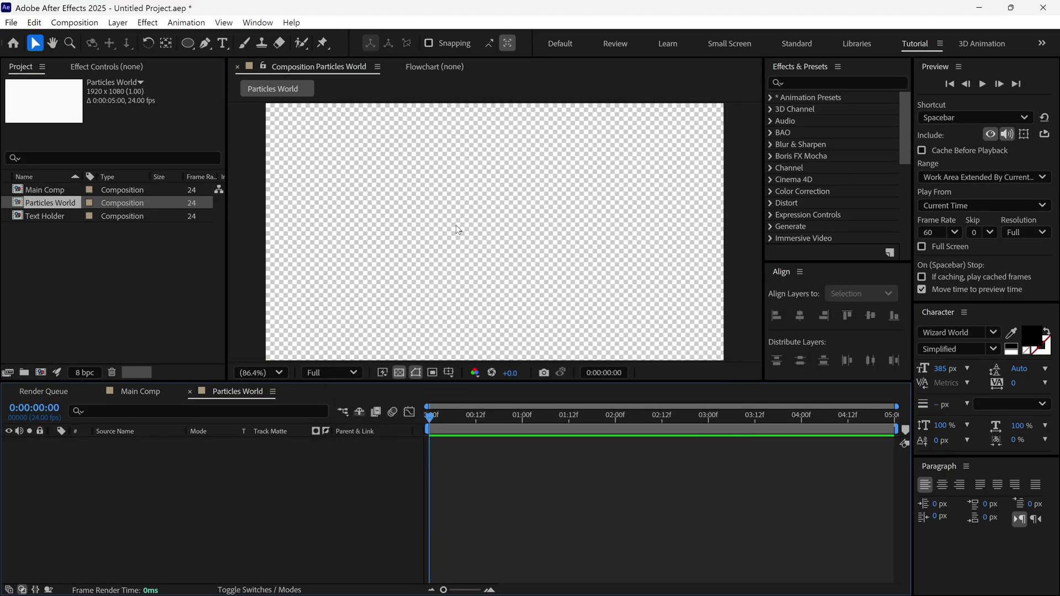
Add a black solid named Drip, 40 px wide and 400 px high, to the Particles World composition
{"action": "right_click", "coordinate": [392, 186]}
{"action": "mouse_move", "coordinate": [403, 192]}
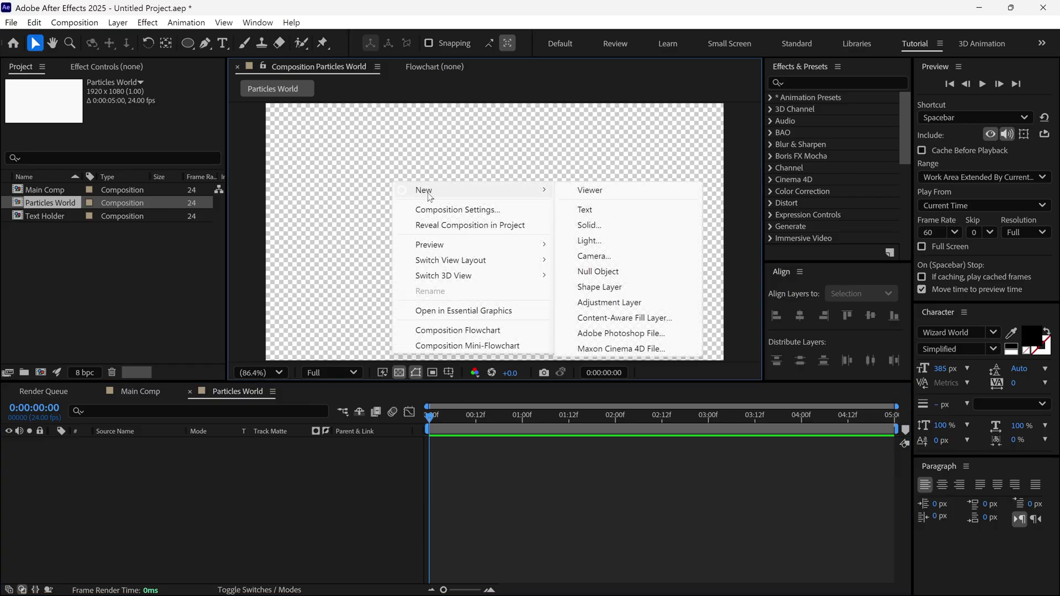
{"action": "left_click", "coordinate": [606, 230]}
{"action": "type", "text": "Drip"}
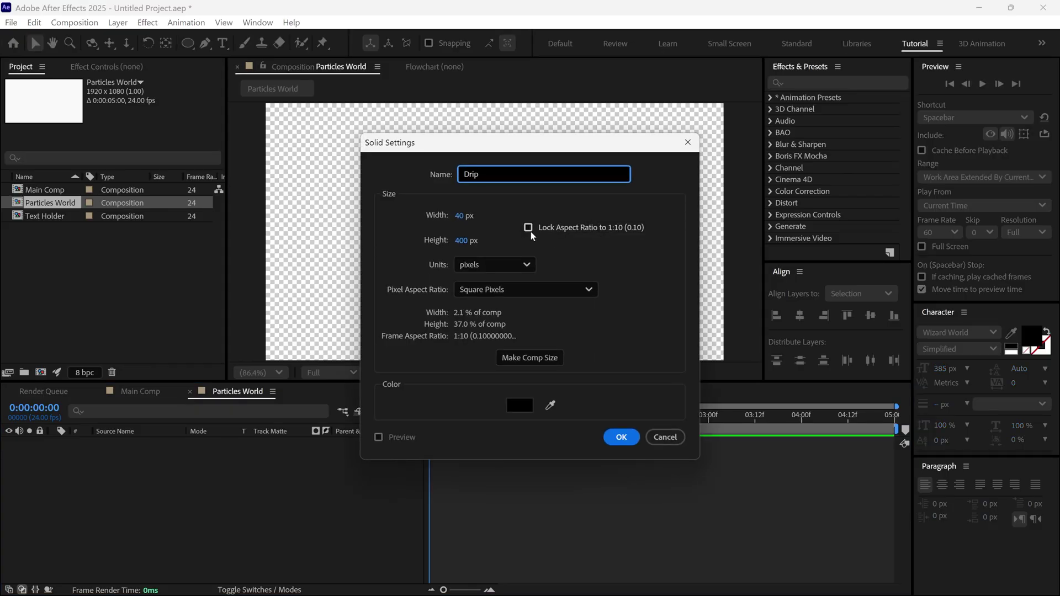
{"action": "left_click", "coordinate": [459, 215]}
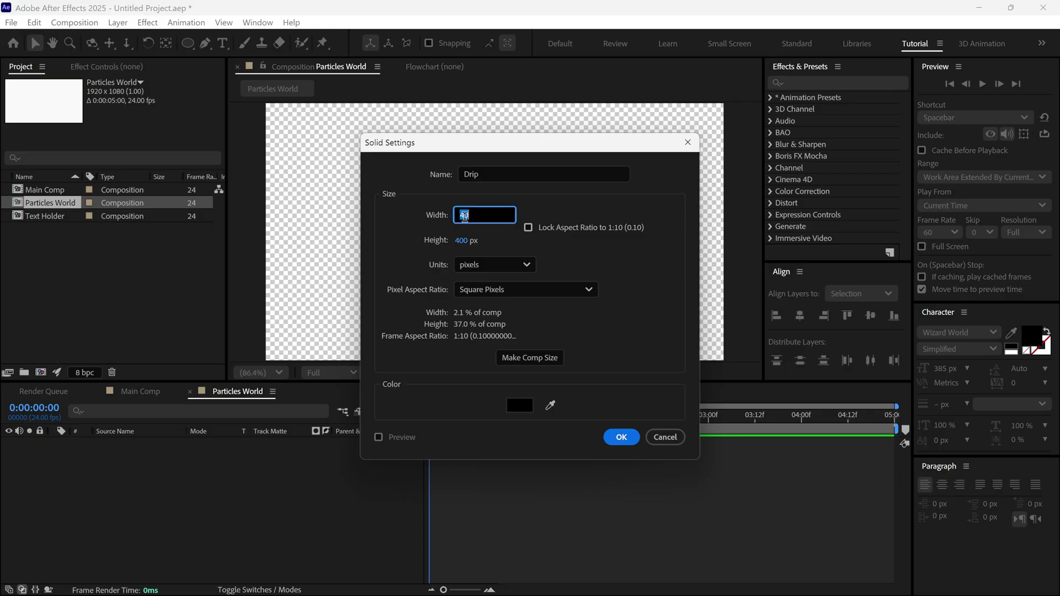
{"action": "type", "text": "40"}
{"action": "left_click", "coordinate": [521, 237]}
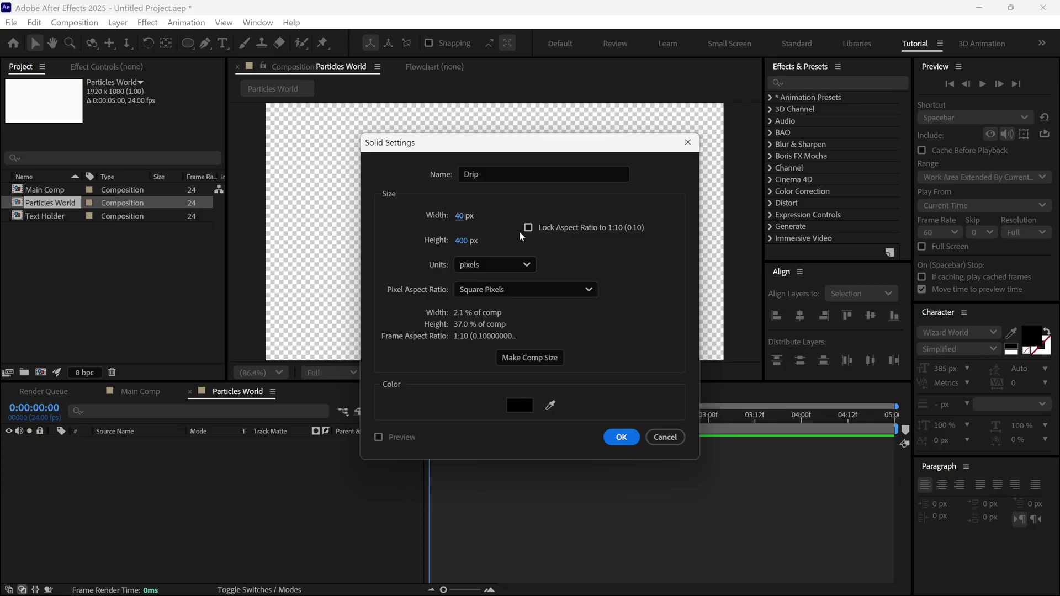
{"action": "left_click", "coordinate": [465, 241]}
{"action": "type", "text": "400"}
{"action": "left_click", "coordinate": [528, 252]}
{"action": "left_click", "coordinate": [619, 436]}
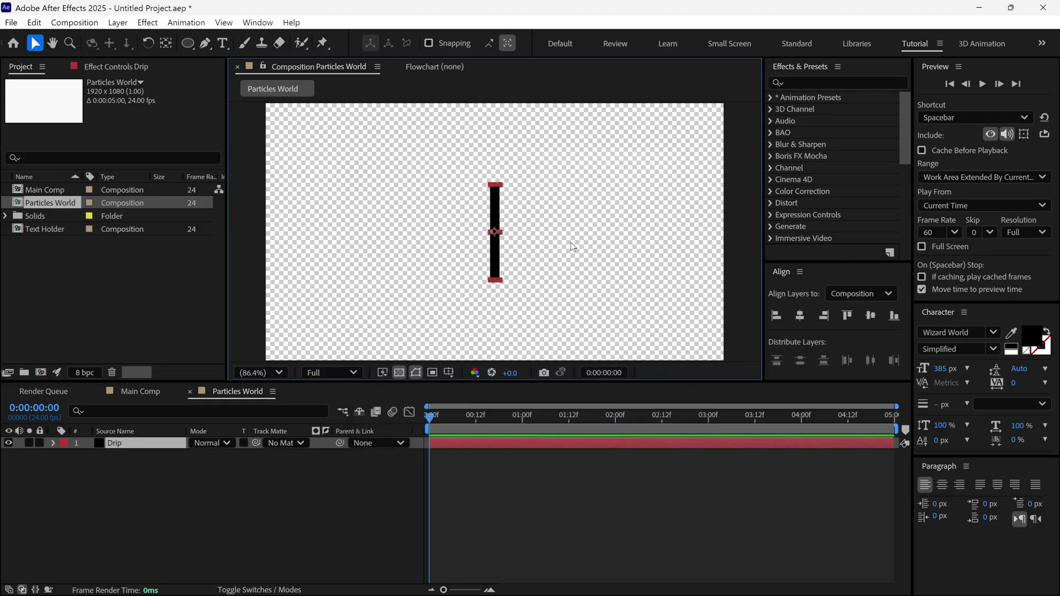
Open the Drip solid in its own Layer viewer and widen that viewer beside the composition view
{"action": "double_click", "coordinate": [497, 269]}
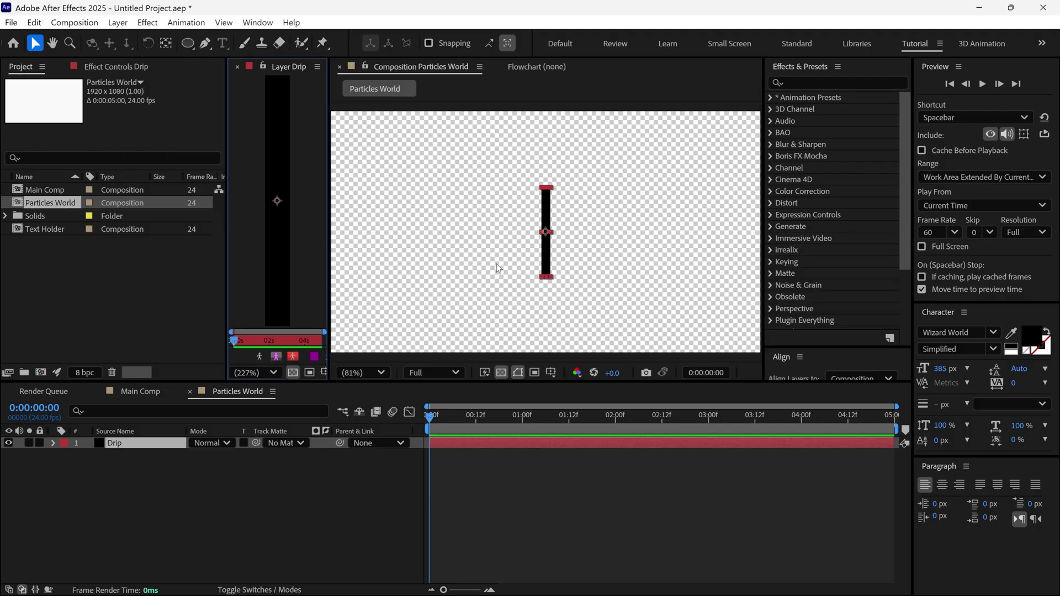
{"action": "left_click_drag", "start_coordinate": [328, 257], "coordinate": [463, 273]}
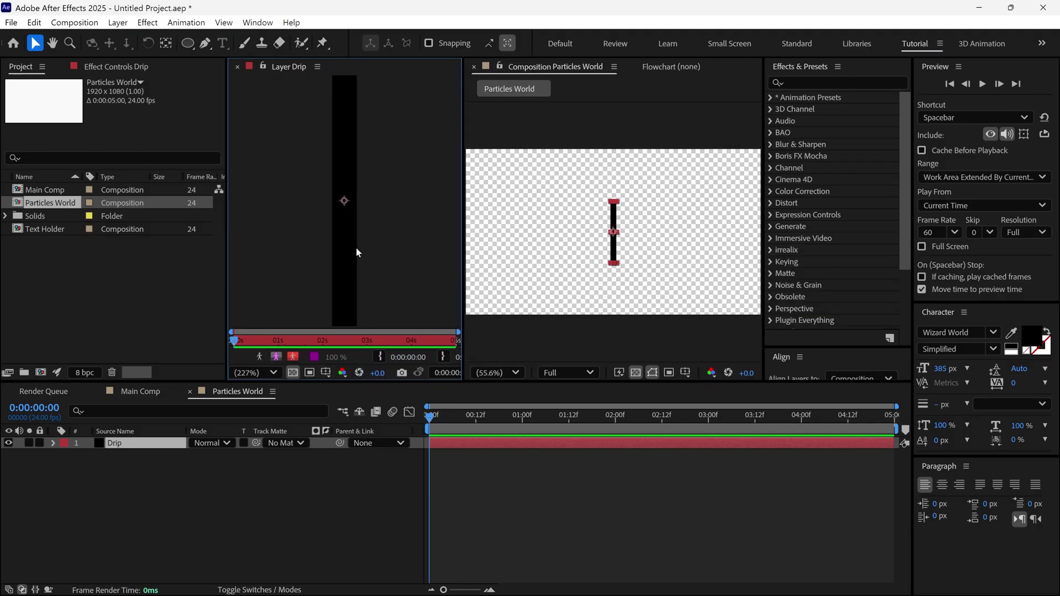
{"action": "left_click", "coordinate": [646, 279]}
{"action": "scroll", "coordinate": [645, 278], "scroll_direction": "up", "scroll_amount": 3}
Mask the Drip solid with a small circle near its lower end and feather the mask 4 pixels
{"action": "left_click", "coordinate": [188, 43]}
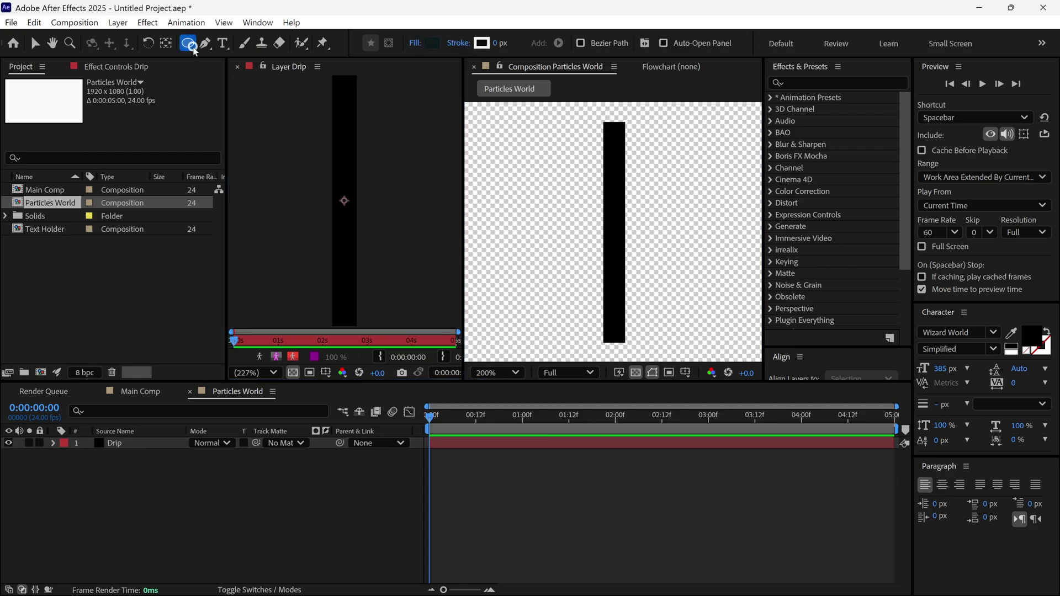
{"action": "scroll", "coordinate": [615, 314], "scroll_direction": "up", "scroll_amount": 2}
{"action": "mouse_move", "coordinate": [606, 304]}
{"action": "left_mouse_down"}
{"action": "mouse_move", "coordinate": [614, 310]}
{"action": "mouse_move", "coordinate": [608, 330]}
{"action": "left_mouse_up"}
{"action": "scroll", "coordinate": [386, 298], "scroll_direction": "up", "scroll_amount": 2}
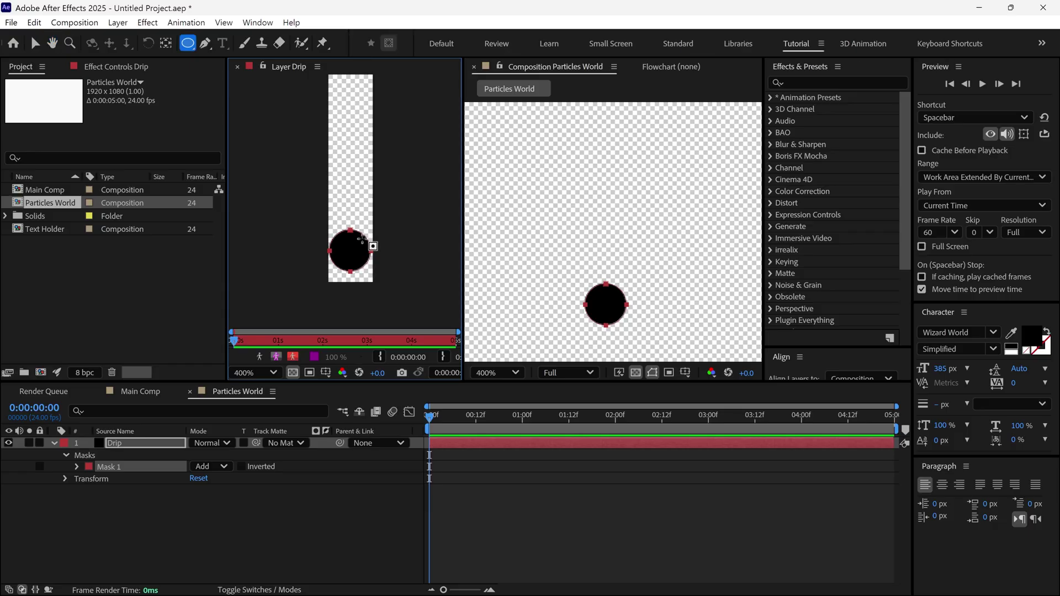
{"action": "key", "text": "v"}
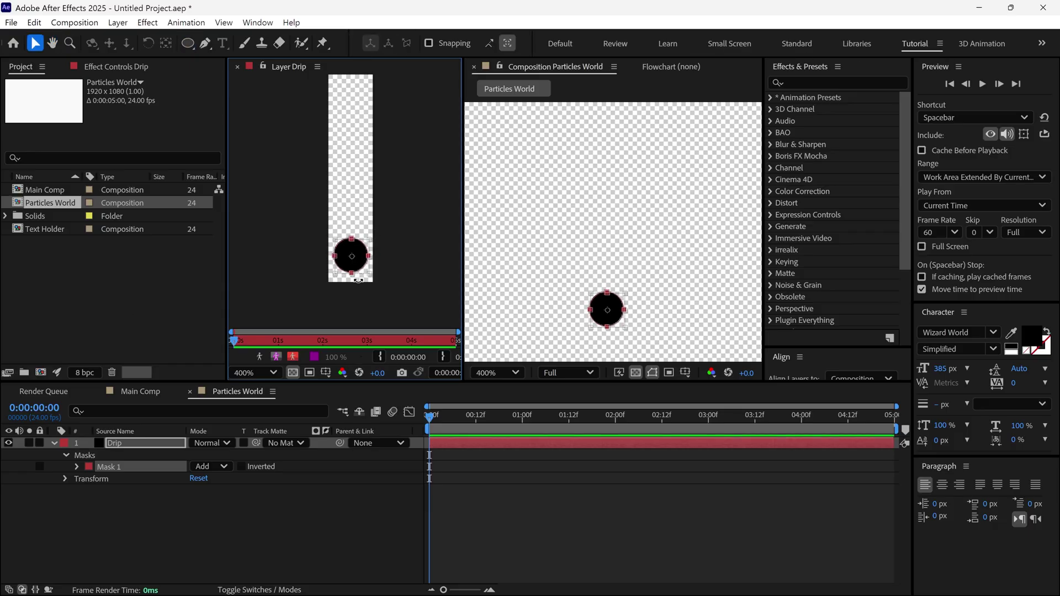
{"action": "key", "text": "f"}
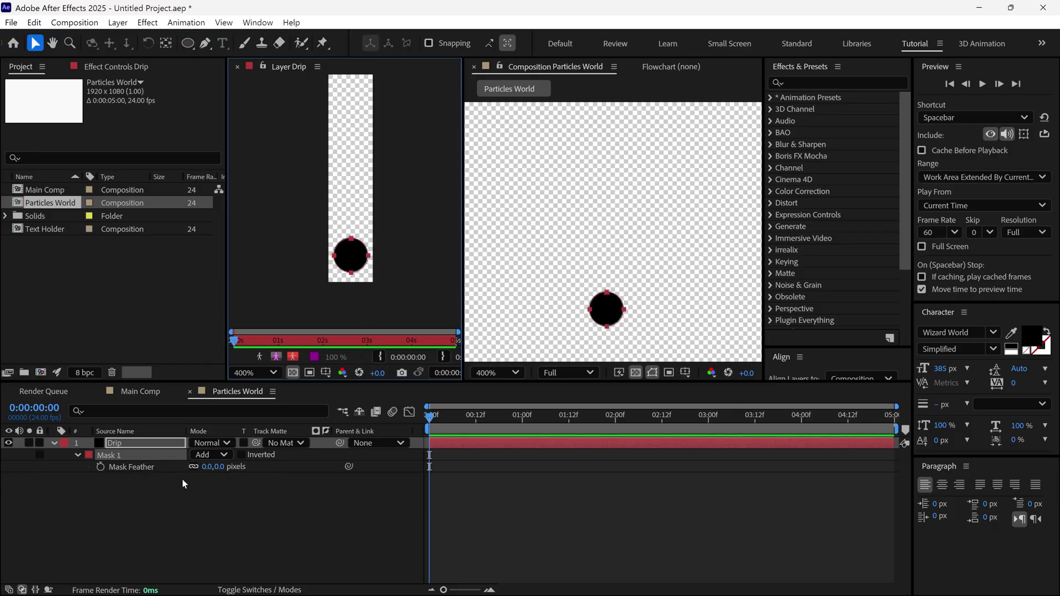
{"action": "mouse_move", "coordinate": [217, 467]}
{"action": "left_mouse_down"}
{"action": "mouse_move", "coordinate": [243, 468]}
{"action": "mouse_move", "coordinate": [215, 468]}
{"action": "left_mouse_up"}
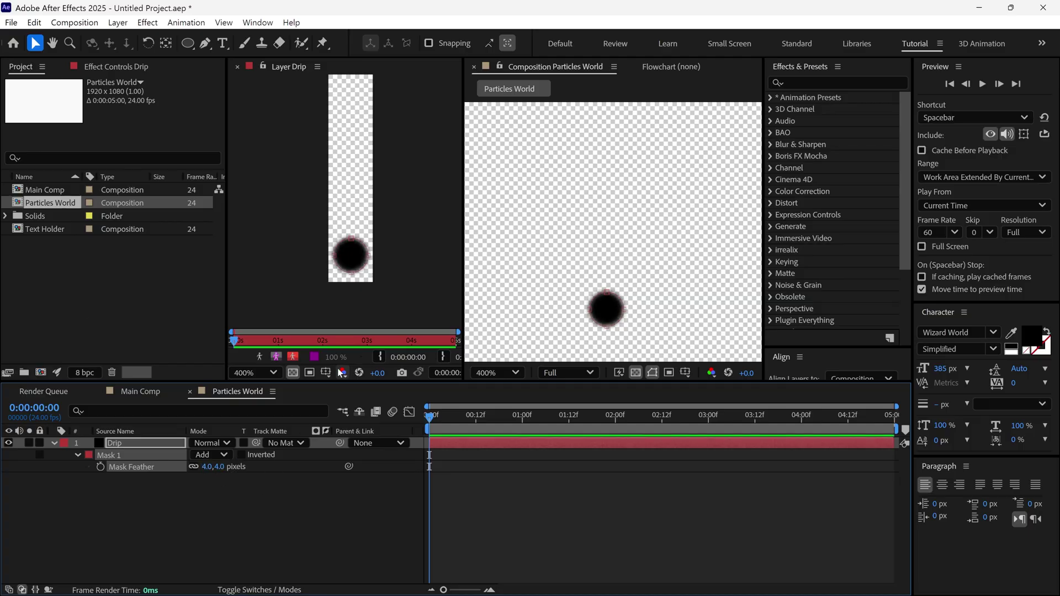
Draw a second, tall rectangular mask on the Drip solid, running from the circle up to near its top edge
{"action": "key", "text": "shift+slash"}
{"action": "left_click_drag", "start_coordinate": [187, 43], "coordinate": [238, 44]}
{"action": "key", "text": "grave"}
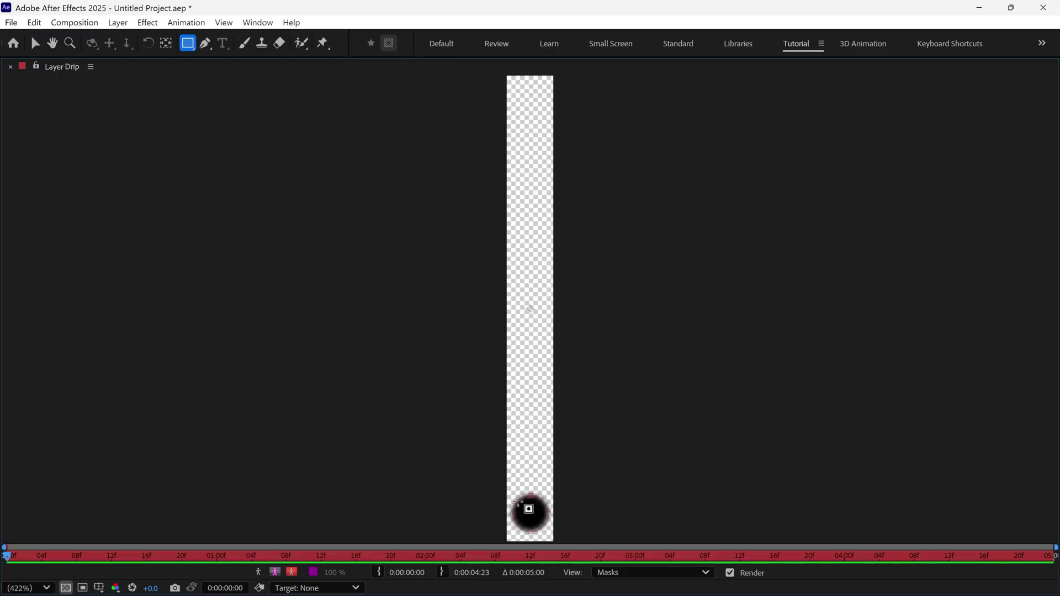
{"action": "left_click_drag", "start_coordinate": [517, 505], "coordinate": [544, 89]}
{"action": "key", "text": "v"}
{"action": "key", "text": "grave"}
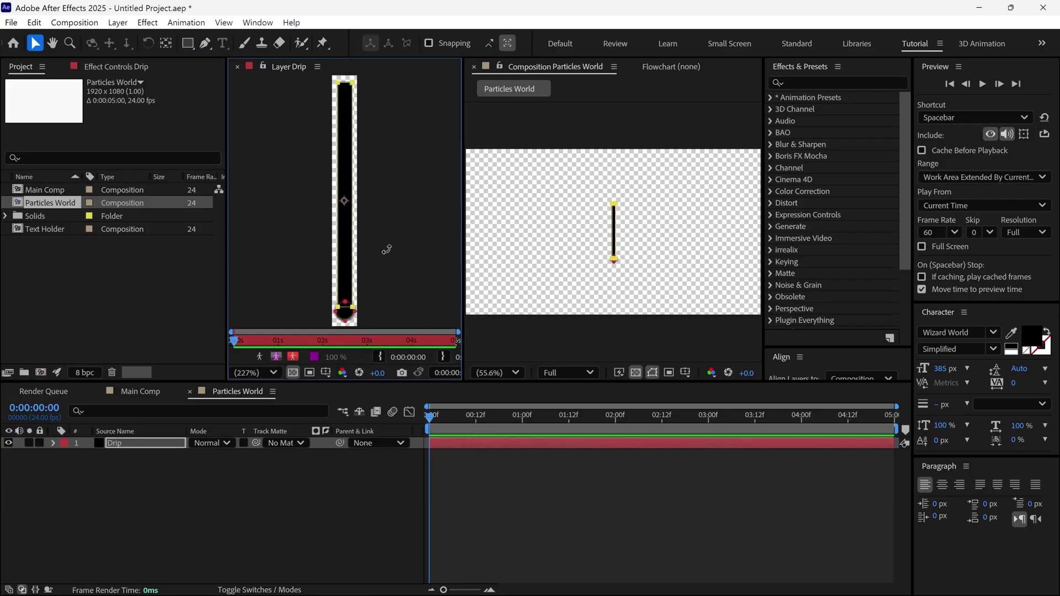
Set the feather of the rectangular mask to 4 pixels
{"action": "key", "text": "f"}
{"action": "left_click", "coordinate": [219, 490]}
{"action": "type", "text": "4"}
{"action": "key", "text": "Return"}
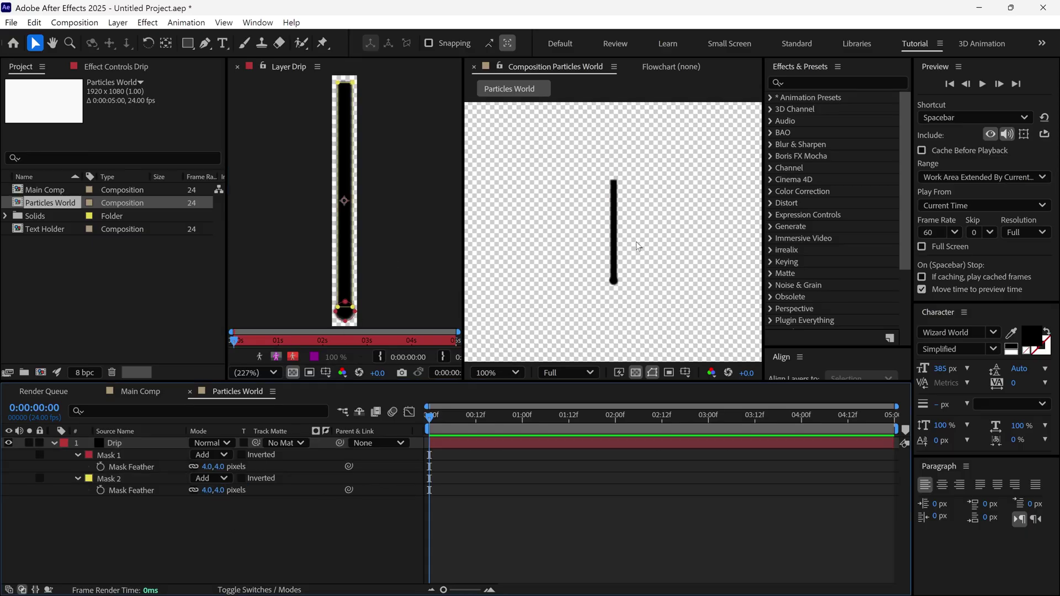
Close the Drip Layer viewer and apply the Linear Wipe transition effect to the Drip layer
{"action": "left_click", "coordinate": [237, 67]}
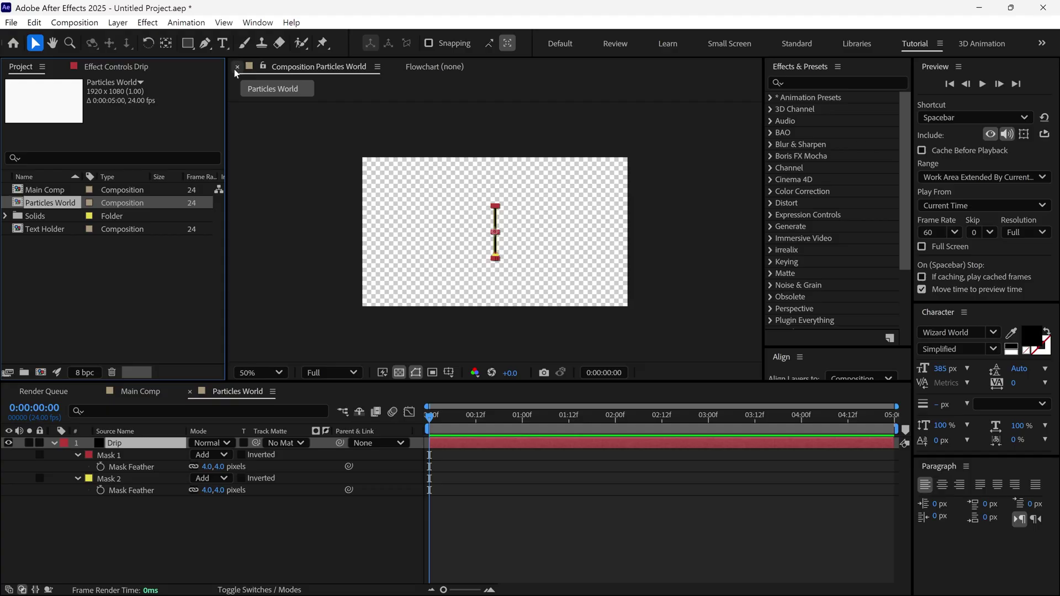
{"action": "key", "text": "period"}
{"action": "key", "text": "period"}
{"action": "key", "text": "period"}
{"action": "key", "text": "period"}
{"action": "key", "text": "f"}
{"action": "left_click", "coordinate": [809, 82]}
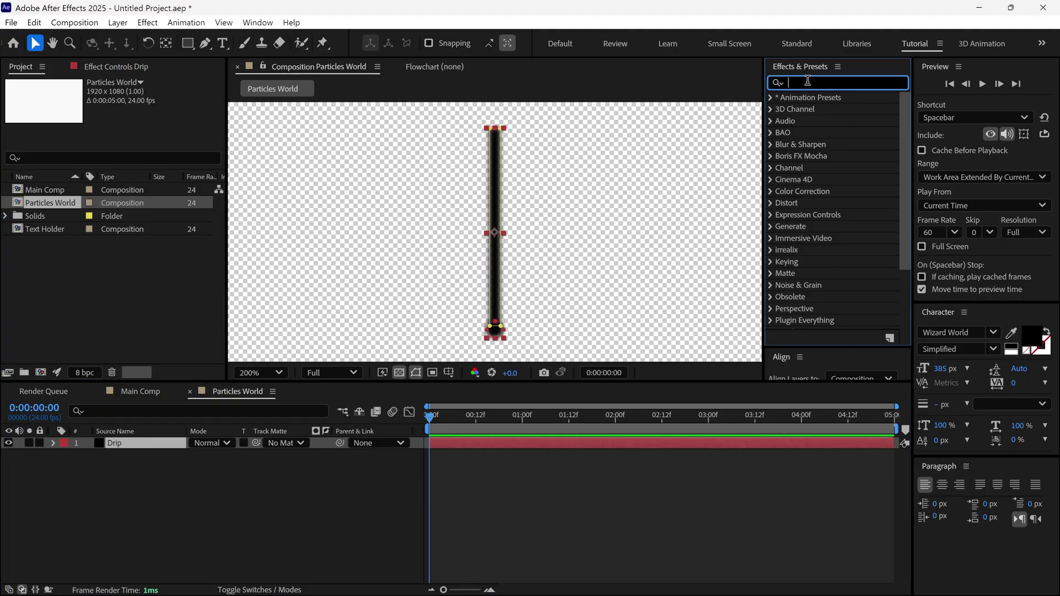
{"action": "type", "text": "linea"}
{"action": "double_click", "coordinate": [834, 192]}
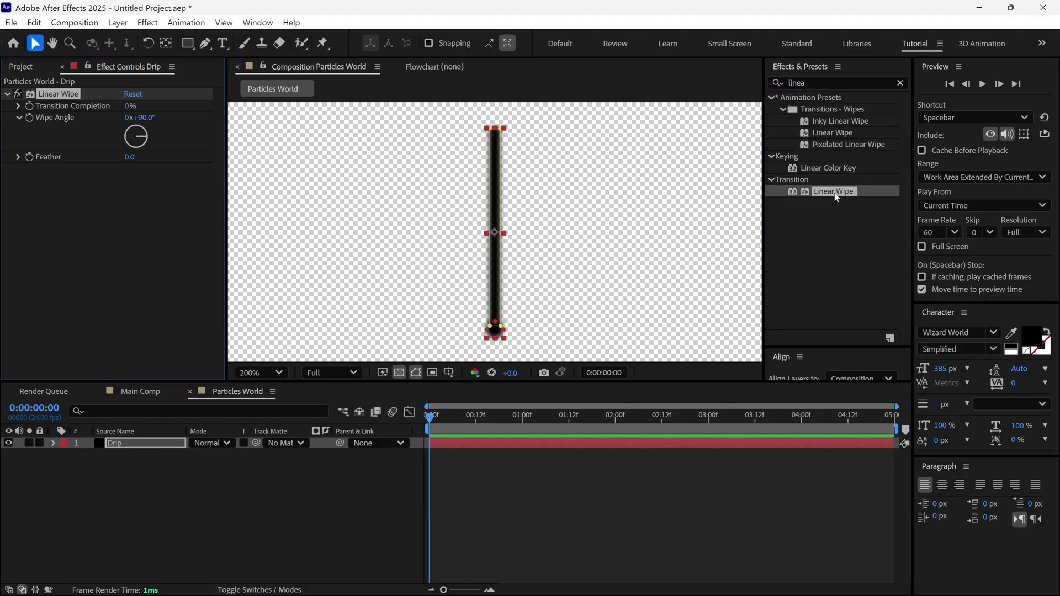
Set the Linear Wipe to a 180° wipe angle, 50% transition completion and a feather of 380
{"action": "left_click", "coordinate": [143, 117]}
{"action": "type", "text": "1"}
{"action": "left_click", "coordinate": [177, 141]}
{"action": "left_click", "coordinate": [129, 105]}
{"action": "type", "text": "50"}
{"action": "key", "text": "Return"}
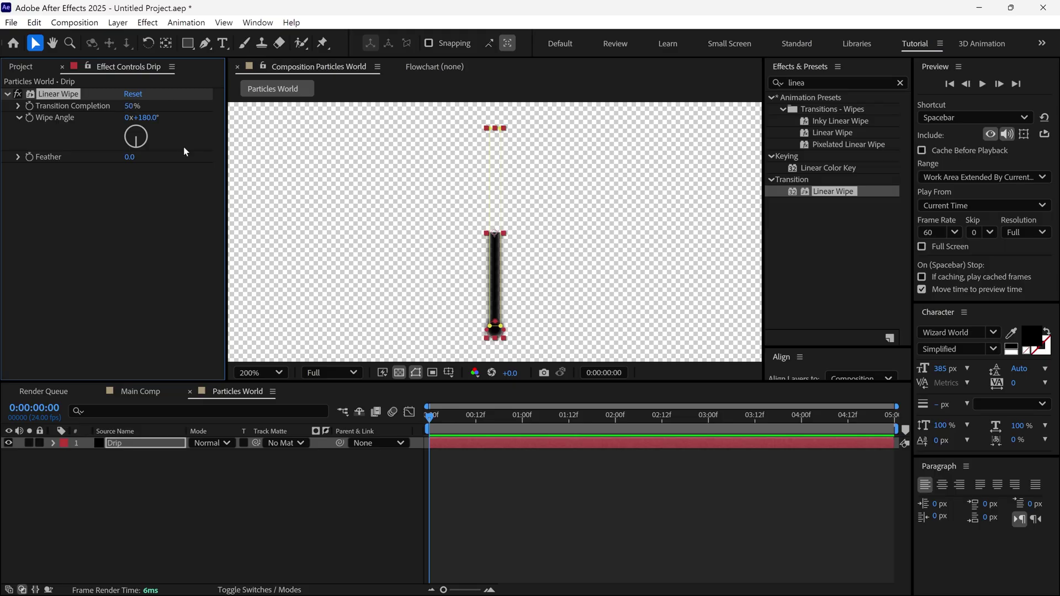
{"action": "left_click", "coordinate": [129, 156]}
{"action": "type", "text": "380"}
{"action": "key", "text": "Return"}
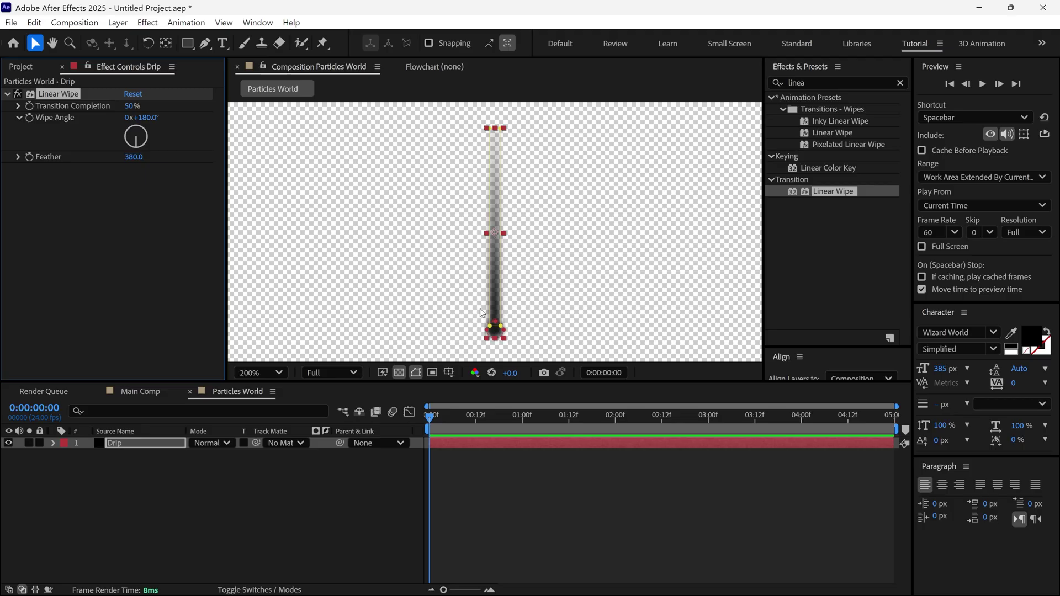
{"action": "key", "text": "shift+slash"}
{"action": "left_click", "coordinate": [359, 459]}
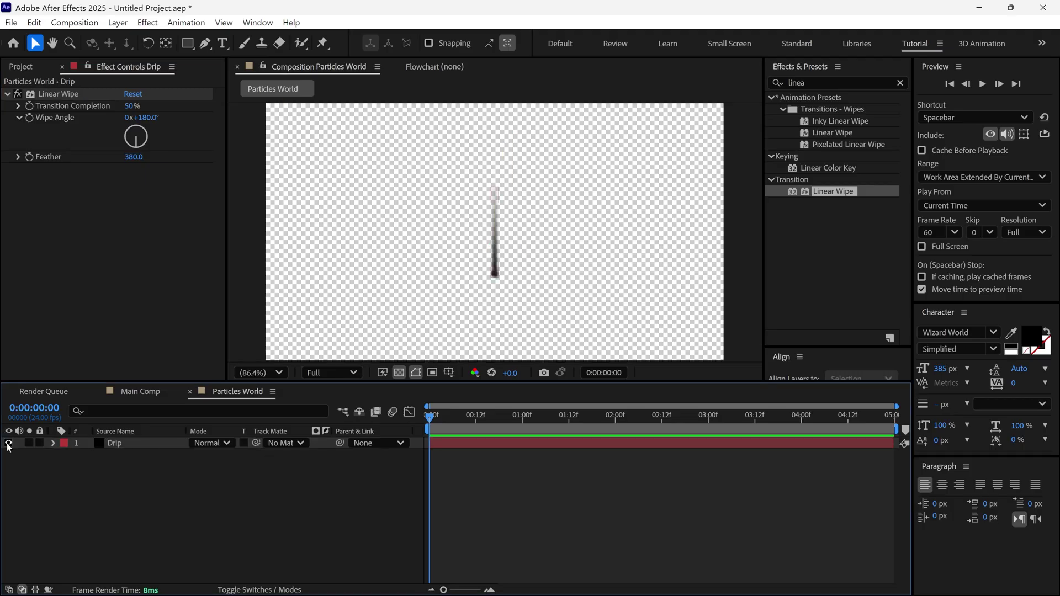
Hide the Drip layer and add a composition-sized black solid named Particle World
{"action": "left_click", "coordinate": [9, 443]}
{"action": "right_click", "coordinate": [376, 193]}
{"action": "mouse_move", "coordinate": [408, 197]}
{"action": "left_click", "coordinate": [580, 231]}
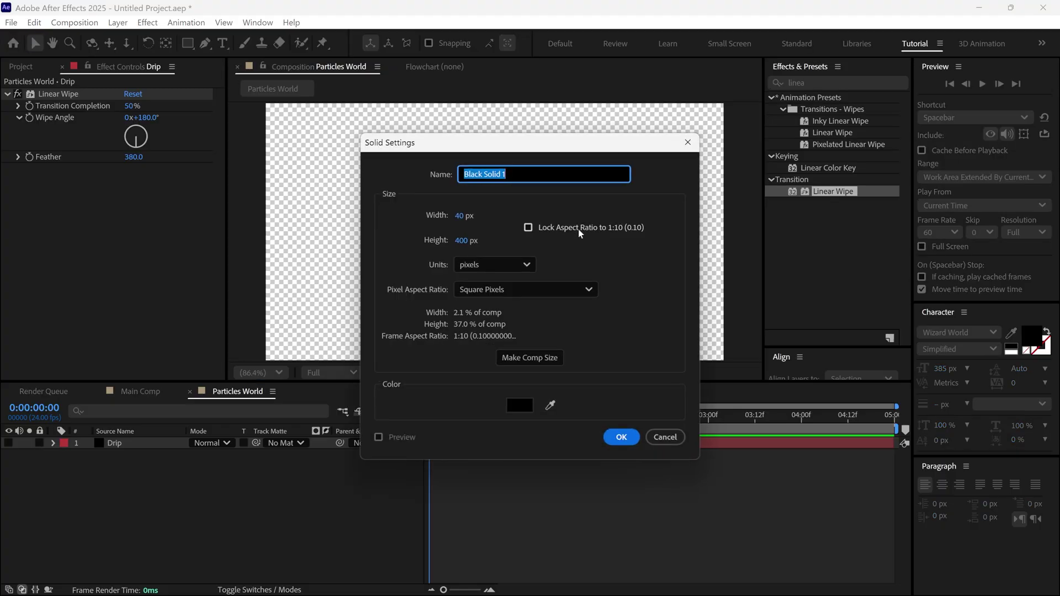
{"action": "left_click", "coordinate": [526, 360]}
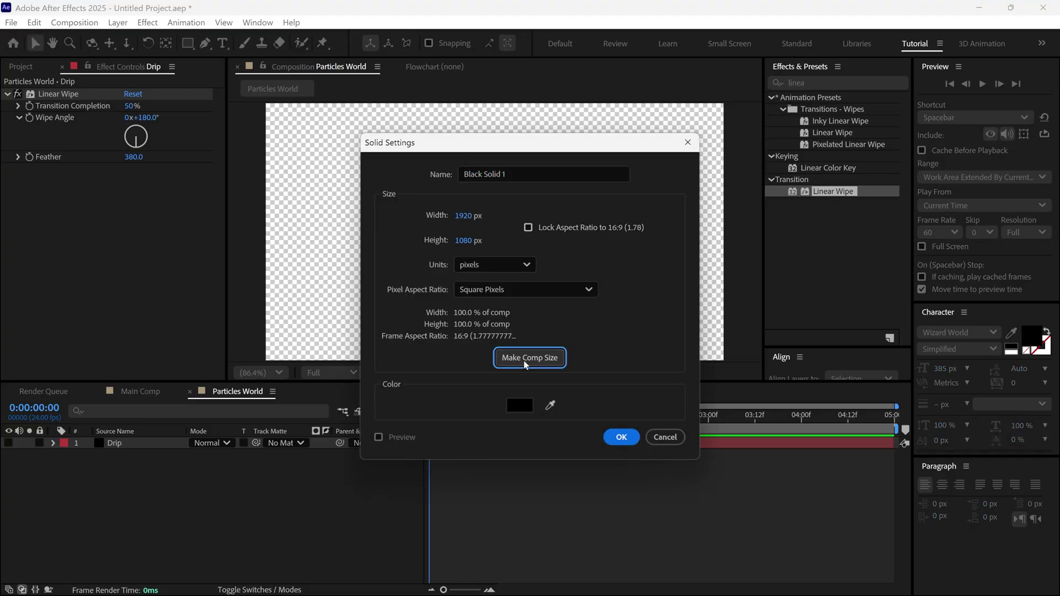
{"action": "left_click", "coordinate": [460, 176]}
{"action": "type", "text": "Par"}
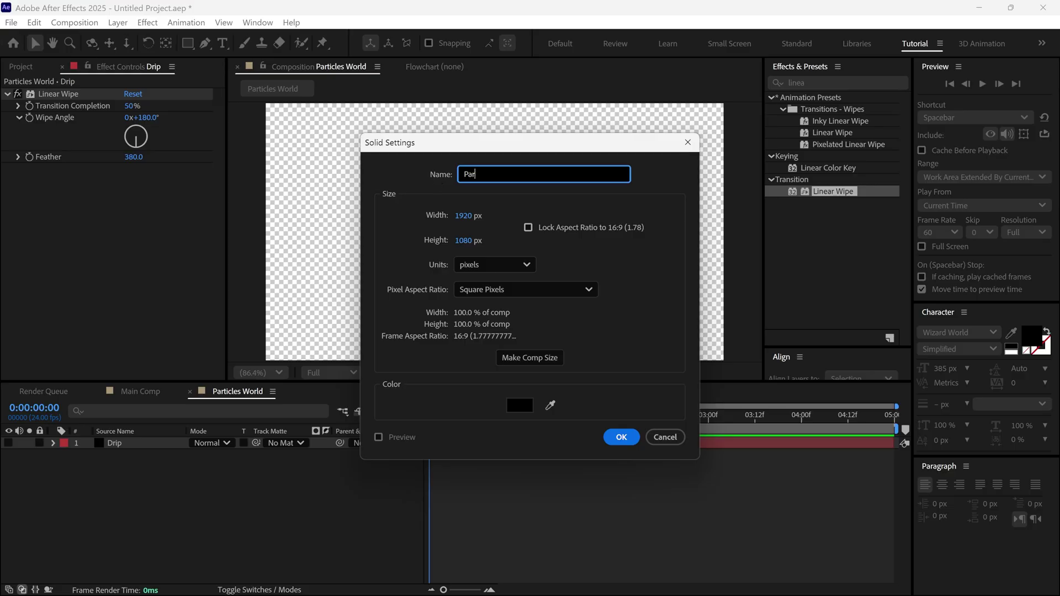
{"action": "type", "text": "ticle World"}
{"action": "left_click", "coordinate": [620, 436]}
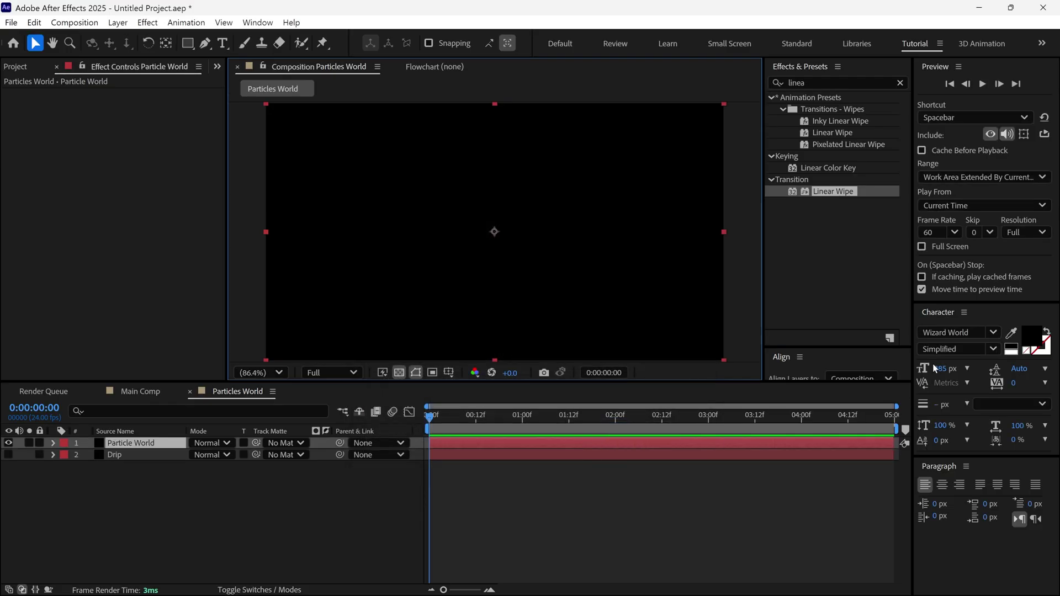
Apply the CC Particle World effect to the Particle World layer and enlarge the composition viewer
{"action": "left_click", "coordinate": [819, 82]}
{"action": "type", "text": "particle"}
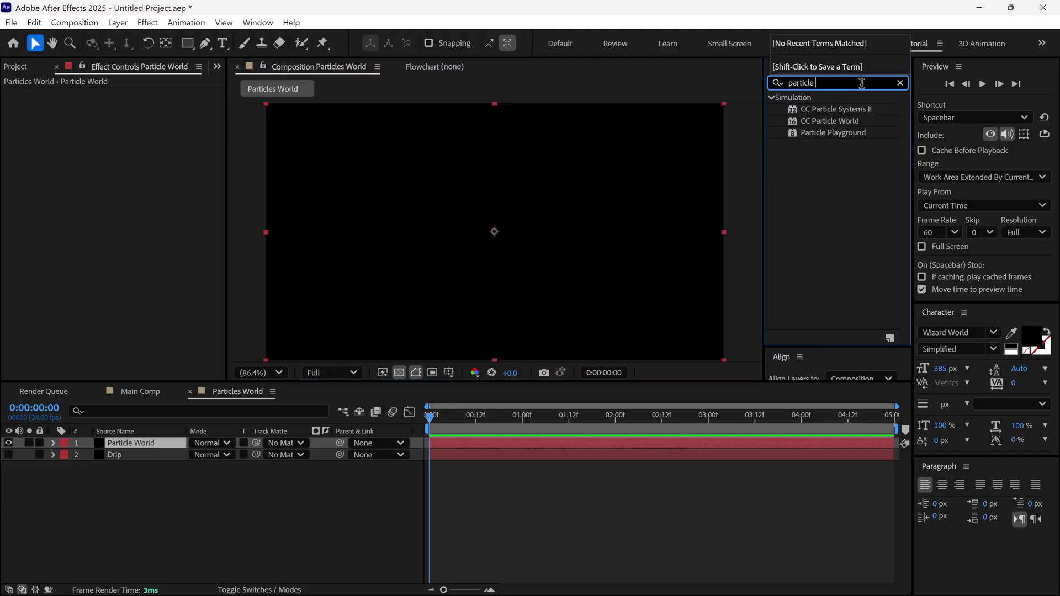
{"action": "left_click_drag", "start_coordinate": [833, 121], "coordinate": [493, 231]}
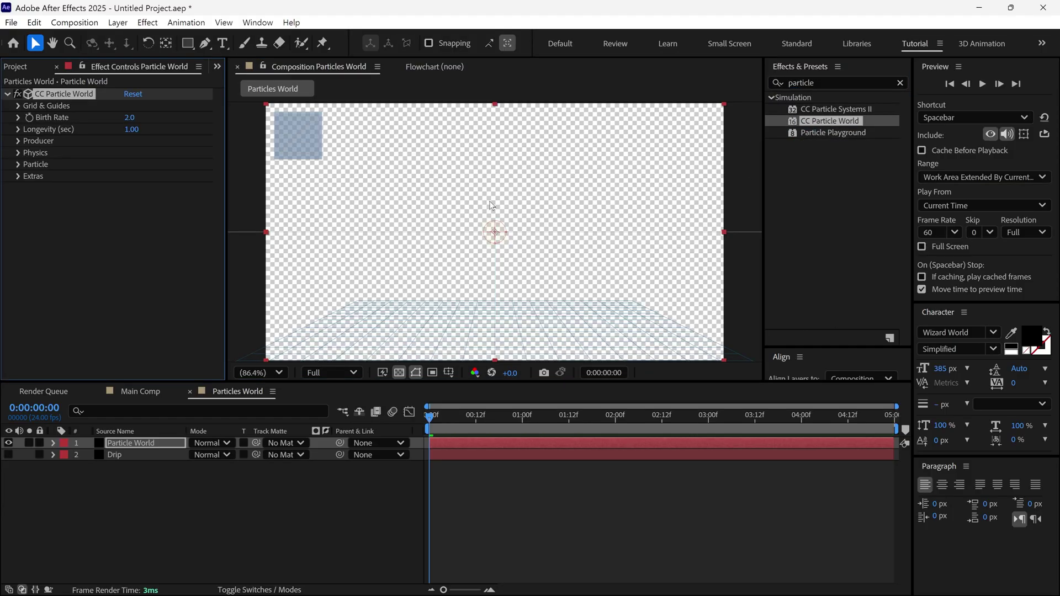
{"action": "left_click_drag", "start_coordinate": [522, 392], "coordinate": [549, 414]}
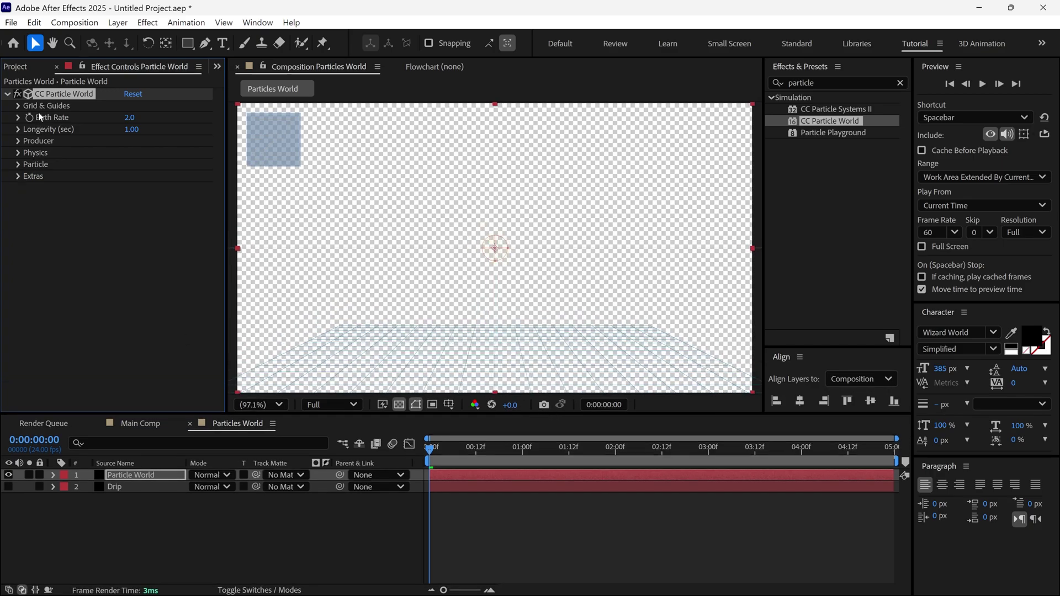
Set the particle birth rate to 1 and the longevity to 4 seconds
{"action": "left_click", "coordinate": [126, 117]}
{"action": "type", "text": "1"}
{"action": "key", "text": "Return"}
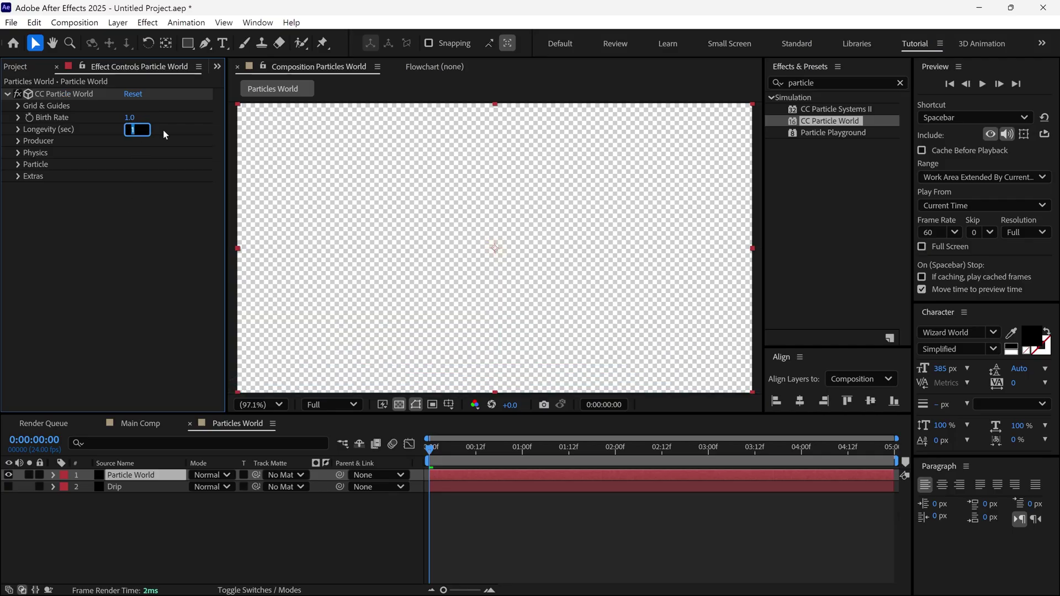
{"action": "key", "text": "Return"}
Set the particle producer's Y position to -0.12
{"action": "left_click", "coordinate": [19, 142]}
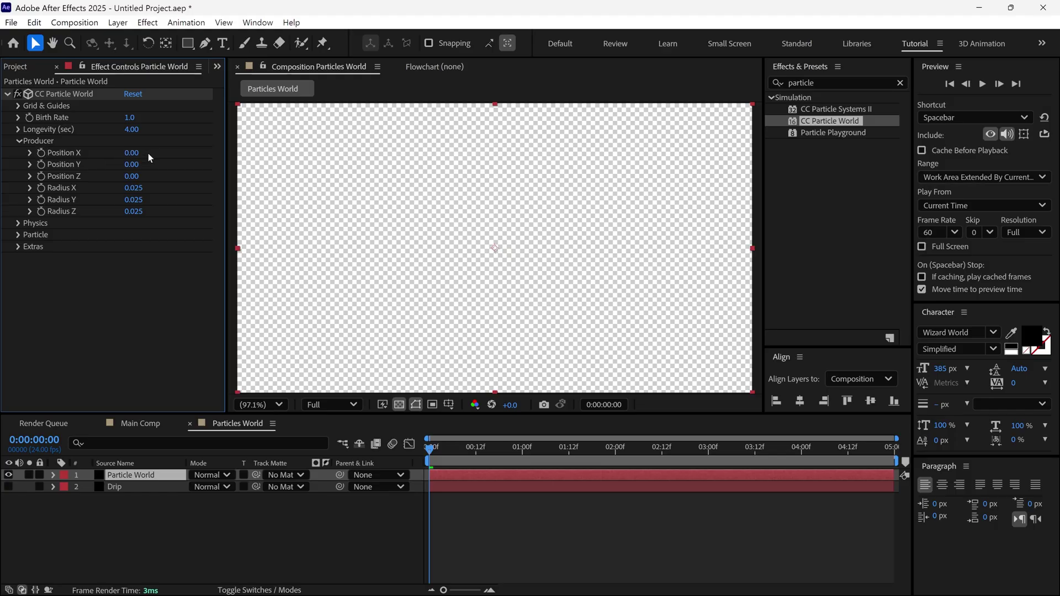
{"action": "left_click_drag", "start_coordinate": [131, 165], "coordinate": [142, 164]}
{"action": "left_click", "coordinate": [138, 164]}
{"action": "key", "text": "BackSpace"}
{"action": "type", "text": "-.12"}
{"action": "key", "text": "Return"}
Set the producer radius to 1 in X, 0.2 in Y and 0 in Z
{"action": "left_click", "coordinate": [135, 188]}
{"action": "type", "text": "1"}
{"action": "key", "text": "Return"}
{"action": "left_click", "coordinate": [135, 200]}
{"action": "type", "text": ".2"}
{"action": "key", "text": "Return"}
{"action": "type", "text": "0"}
{"action": "key", "text": "Return"}
{"action": "left_click", "coordinate": [78, 92]}
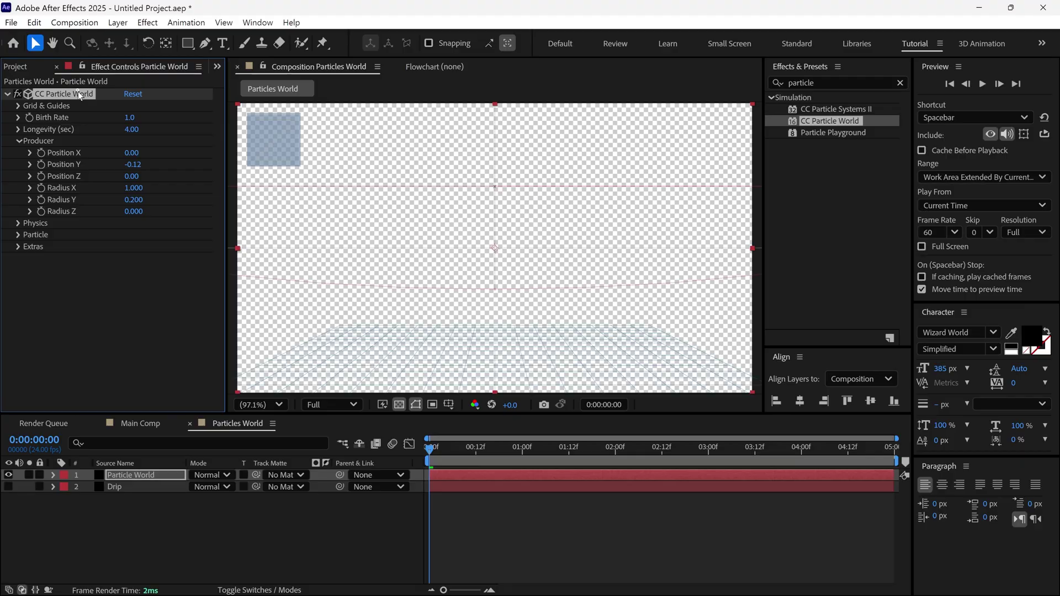
Set the particle physics to a velocity of 0 and a gravity of 0.1
{"action": "left_click", "coordinate": [18, 224]}
{"action": "left_click", "coordinate": [132, 247]}
{"action": "type", "text": "0"}
{"action": "left_click", "coordinate": [133, 270]}
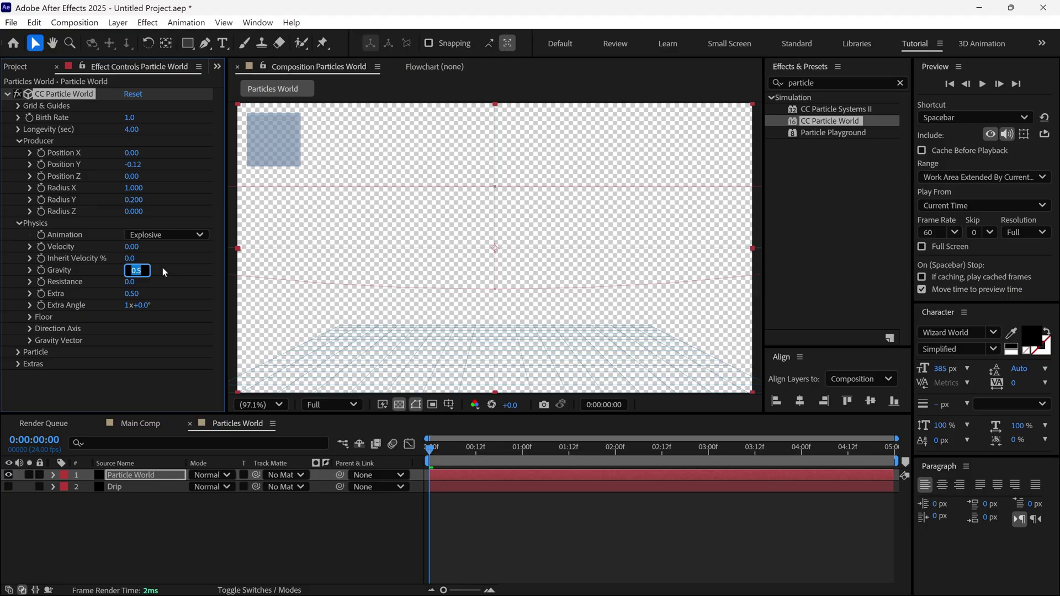
{"action": "type", "text": ".1"}
{"action": "key", "text": "Return"}
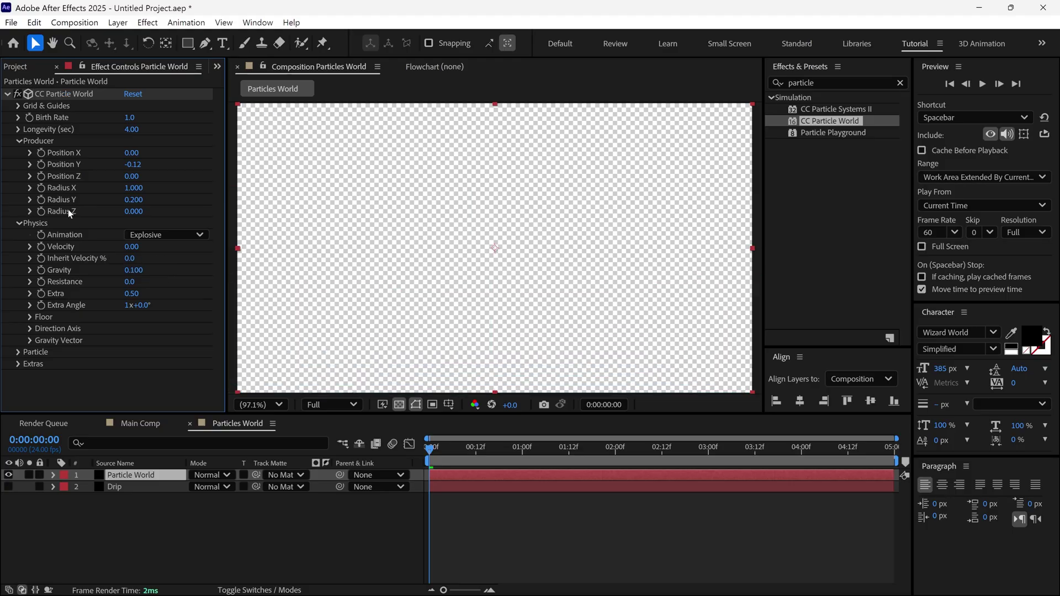
{"action": "left_click", "coordinate": [68, 97]}
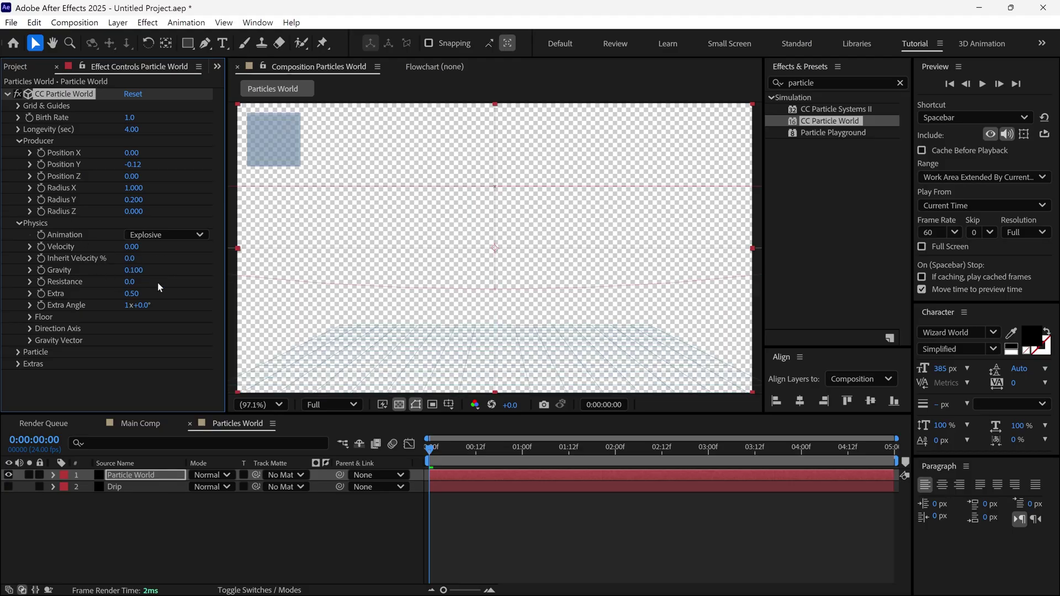
Change the CC Particle World particle type to Textured Square
{"action": "left_click", "coordinate": [18, 352]}
{"action": "scroll", "coordinate": [149, 336], "scroll_direction": "down", "scroll_amount": 1}
{"action": "left_click", "coordinate": [157, 331]}
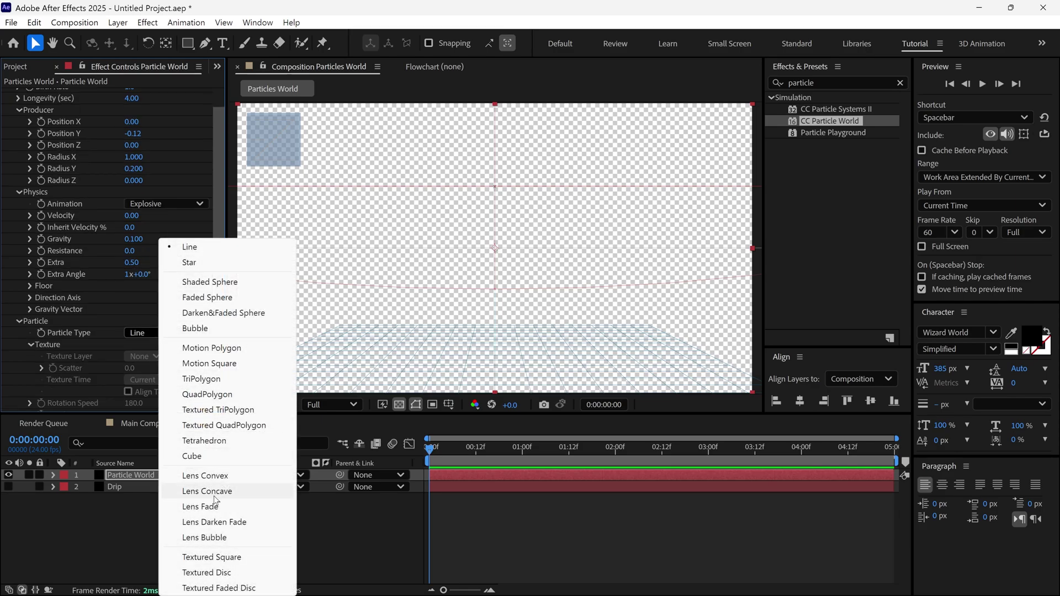
{"action": "left_click", "coordinate": [213, 558]}
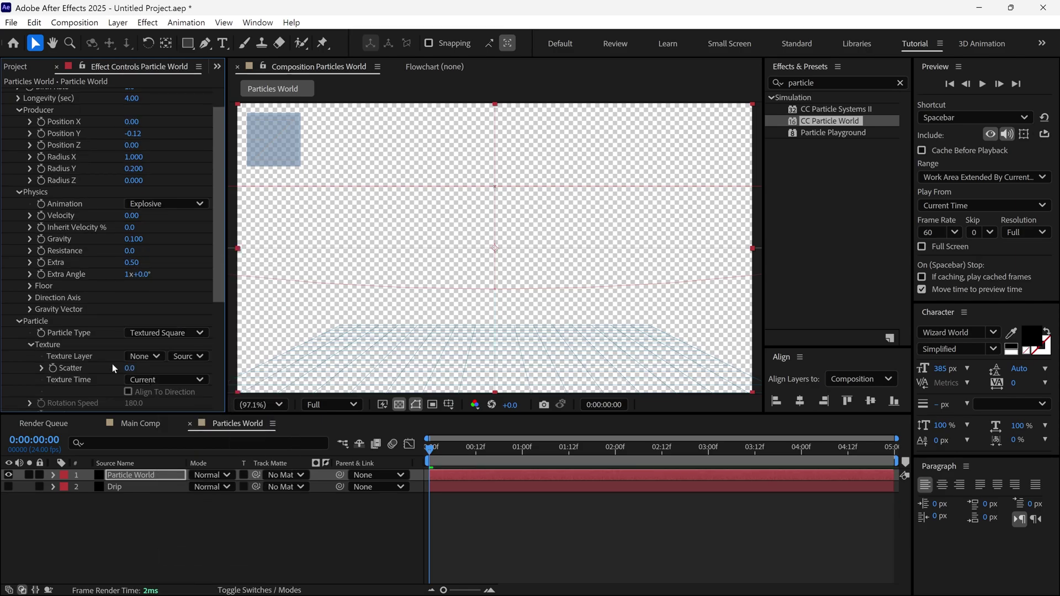
Use the Drip layer as the particle texture, with its Effects & Masks included
{"action": "scroll", "coordinate": [112, 363], "scroll_direction": "down", "scroll_amount": 1}
{"action": "left_click", "coordinate": [142, 327]}
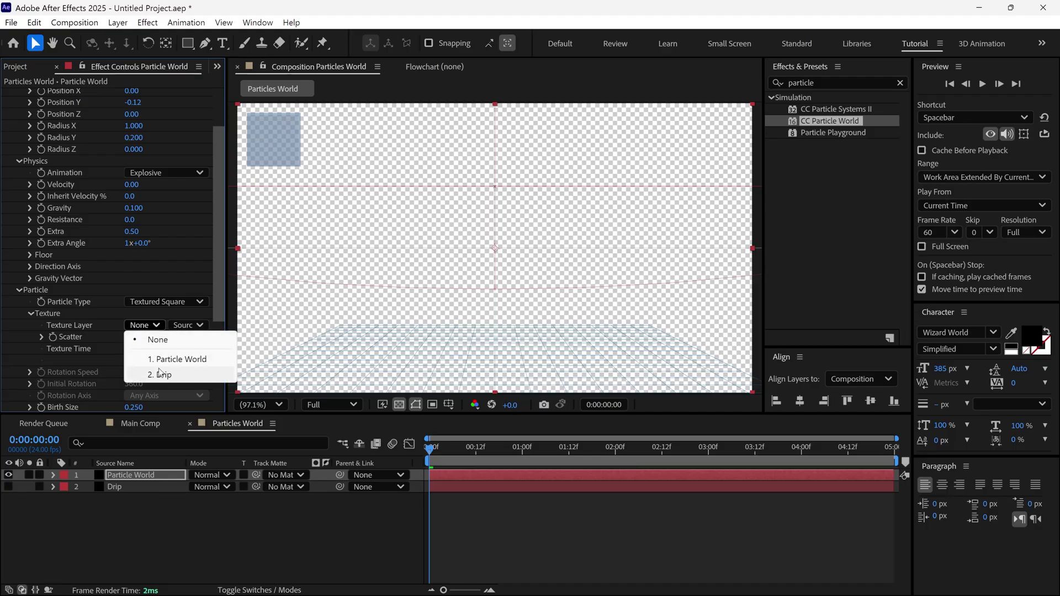
{"action": "left_click", "coordinate": [178, 376]}
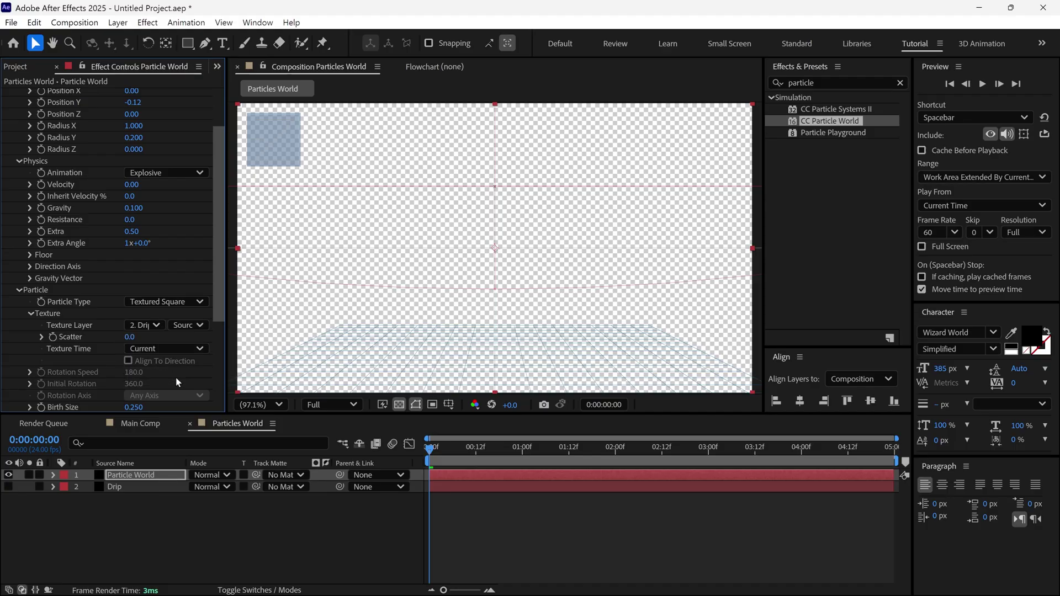
{"action": "left_click", "coordinate": [188, 326]}
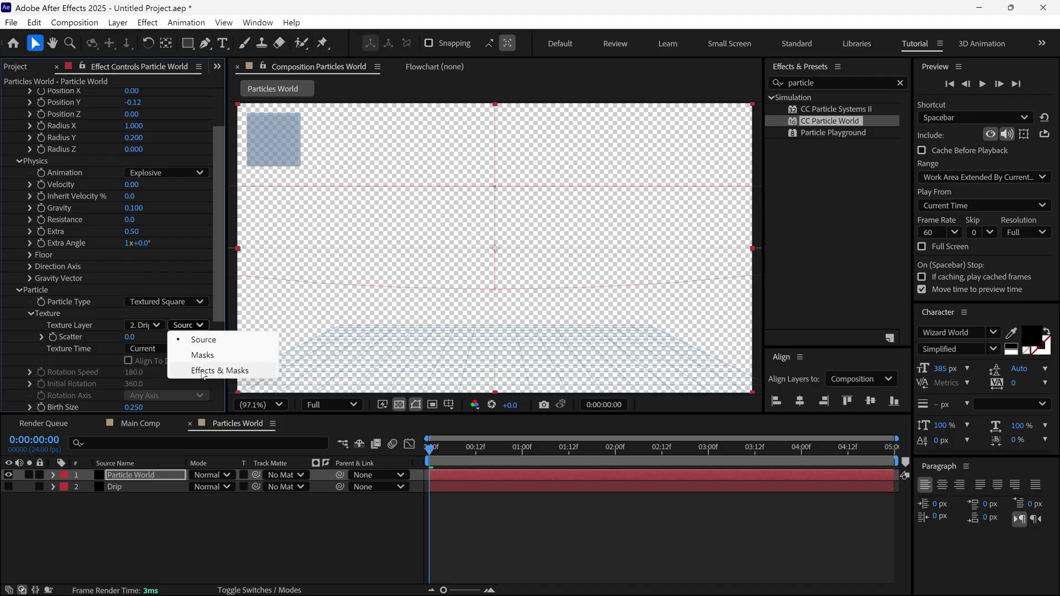
{"action": "left_click", "coordinate": [218, 372]}
At 0:00:01:23, set the particle birth size to 1.5, death size to 2 and max opacity to 100%
{"action": "left_click_drag", "start_coordinate": [523, 451], "coordinate": [612, 462]}
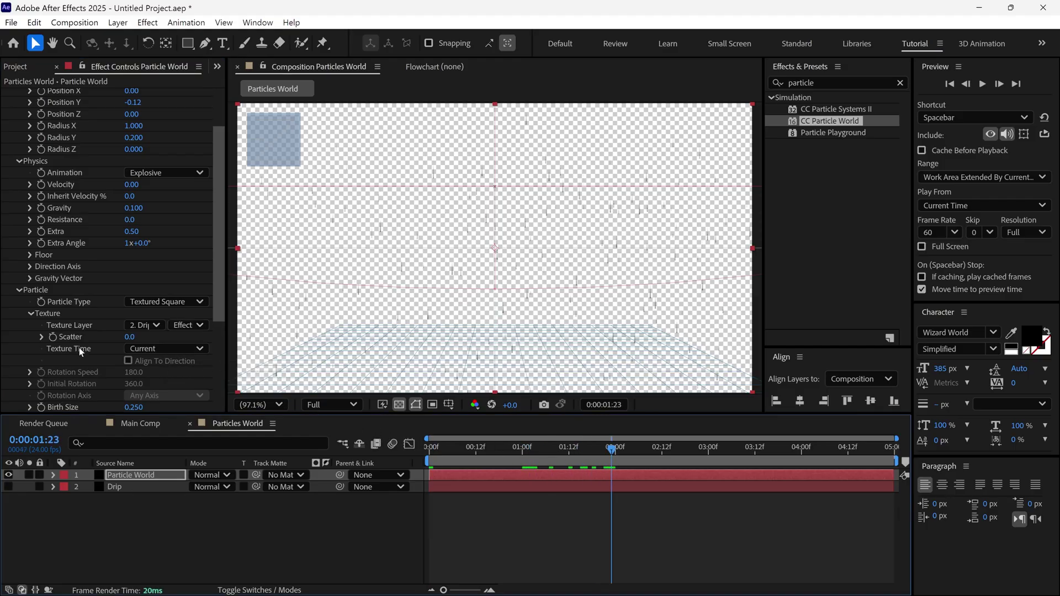
{"action": "scroll", "coordinate": [82, 347], "scroll_direction": "down", "scroll_amount": 3}
{"action": "left_click", "coordinate": [135, 314]}
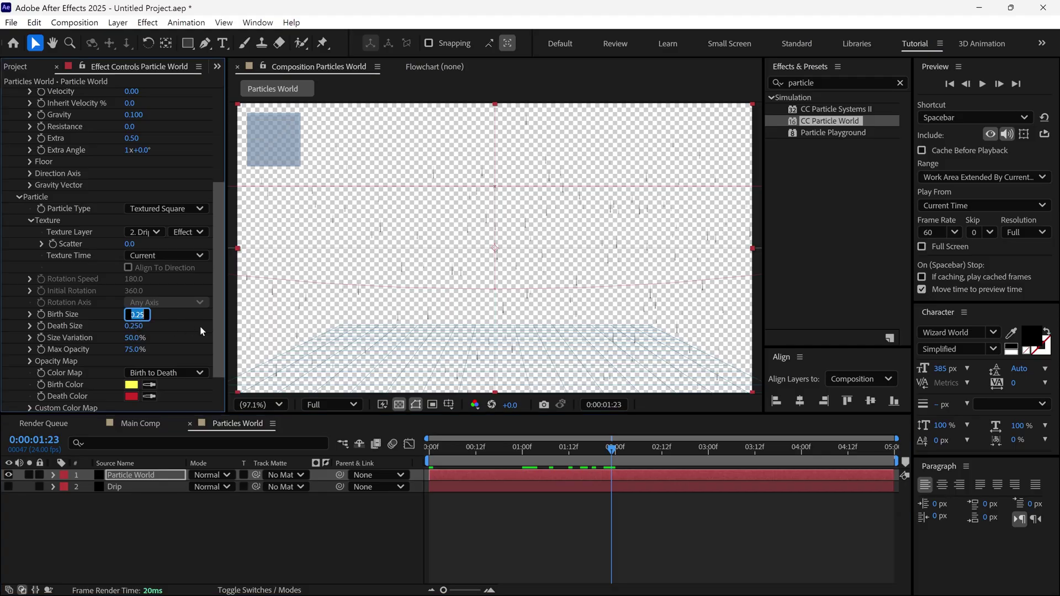
{"action": "type", "text": "1.5"}
{"action": "key", "text": "Return"}
{"action": "left_click", "coordinate": [136, 326]}
{"action": "type", "text": "2"}
{"action": "key", "text": "Return"}
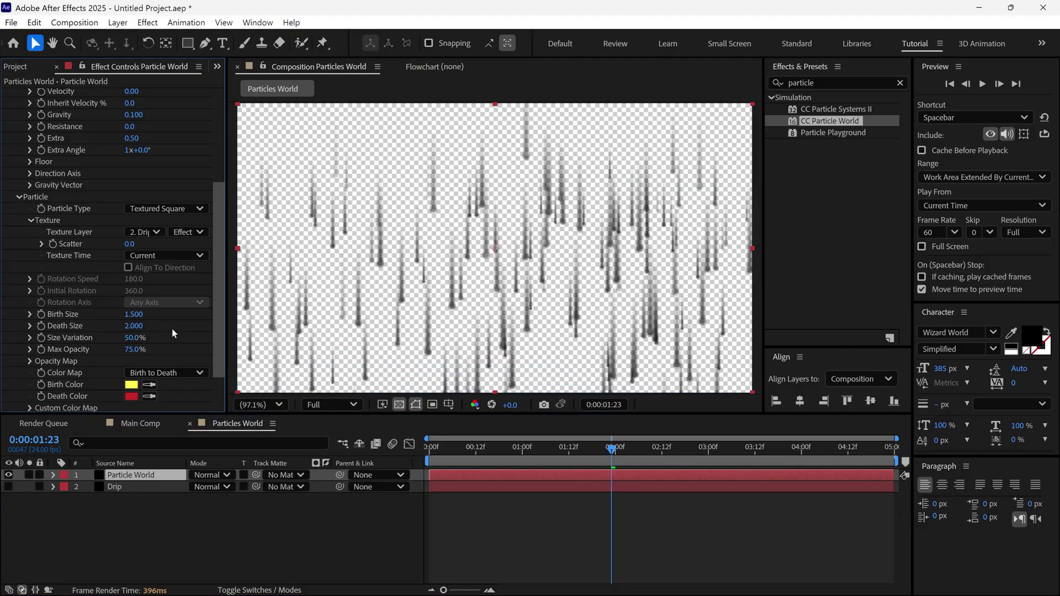
{"action": "left_click", "coordinate": [135, 349]}
{"action": "type", "text": "100"}
{"action": "key", "text": "Return"}
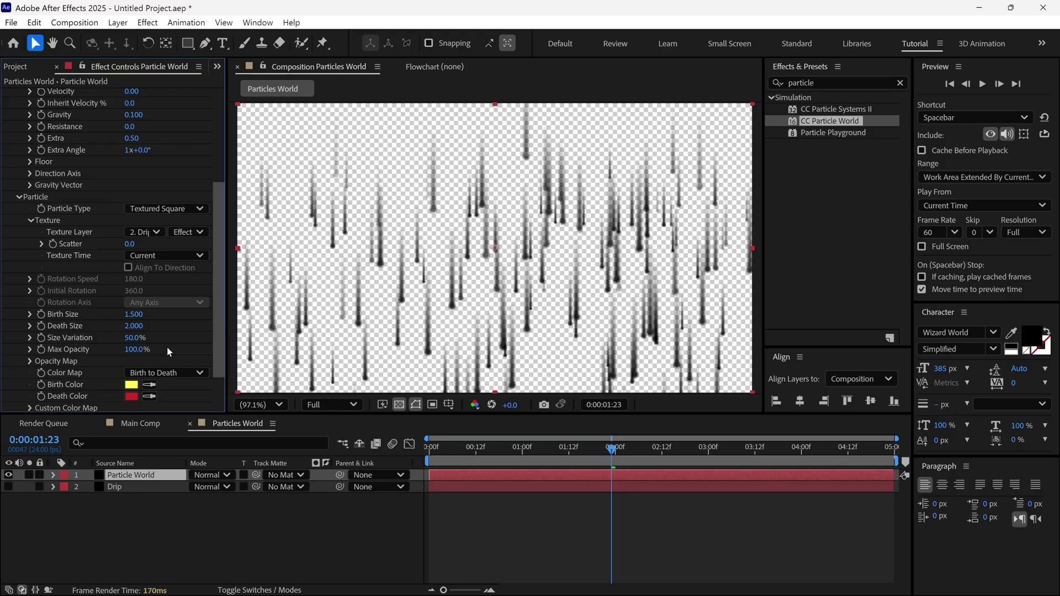
Set Hold Particle Release to 10% in the particle effect's extra settings
{"action": "scroll", "coordinate": [221, 339], "scroll_direction": "down", "scroll_amount": 3}
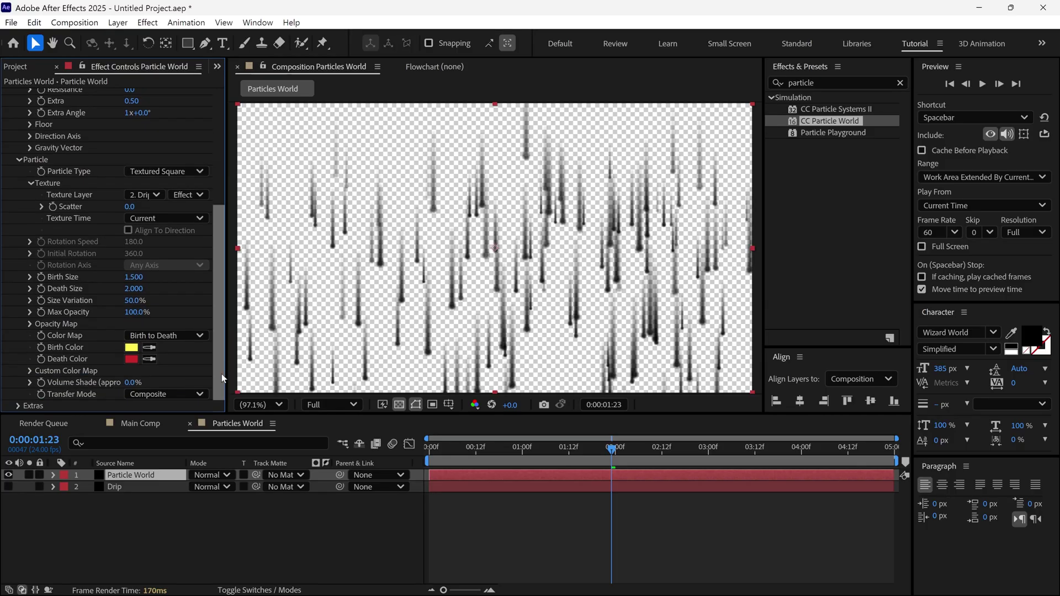
{"action": "left_click", "coordinate": [18, 406]}
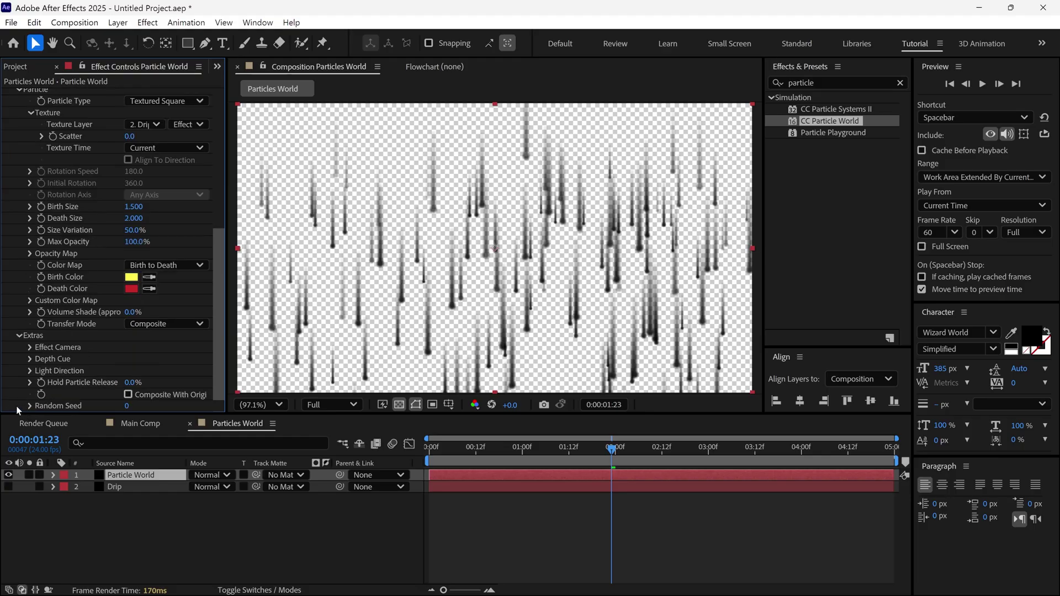
{"action": "left_click", "coordinate": [133, 381]}
{"action": "type", "text": "10"}
{"action": "key", "text": "Return"}
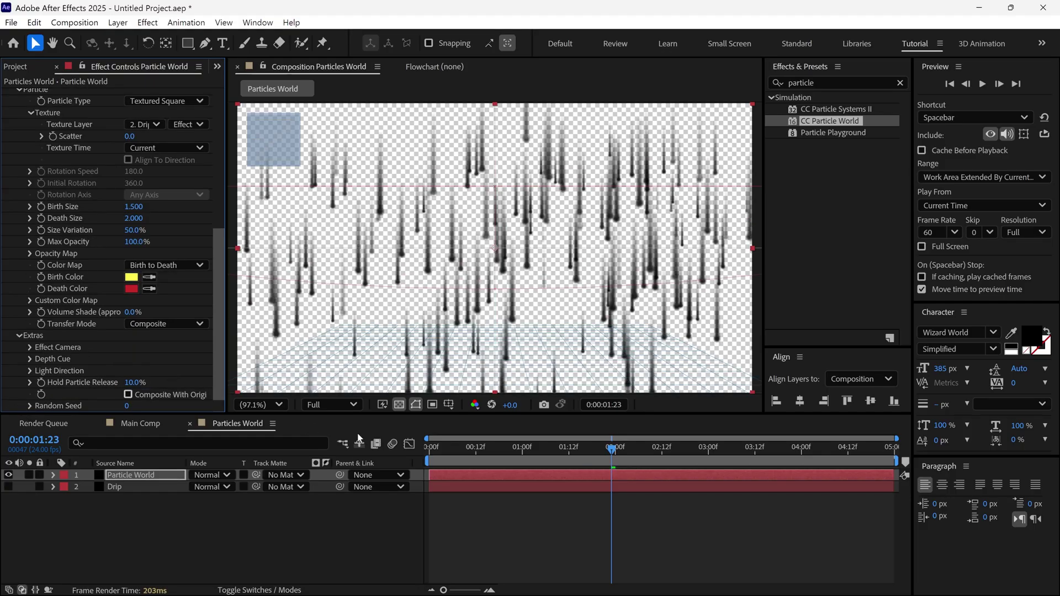
Play the falling drip particles from the start of the composition
{"action": "left_click", "coordinate": [557, 452]}
{"action": "left_click_drag", "start_coordinate": [556, 456], "coordinate": [399, 455]}
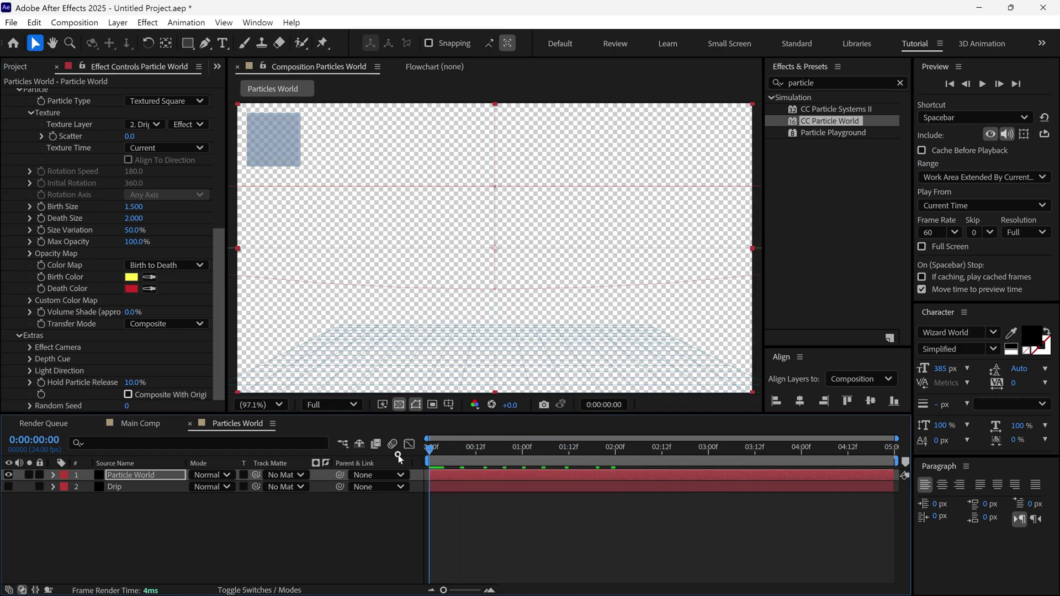
{"action": "key", "text": "space"}
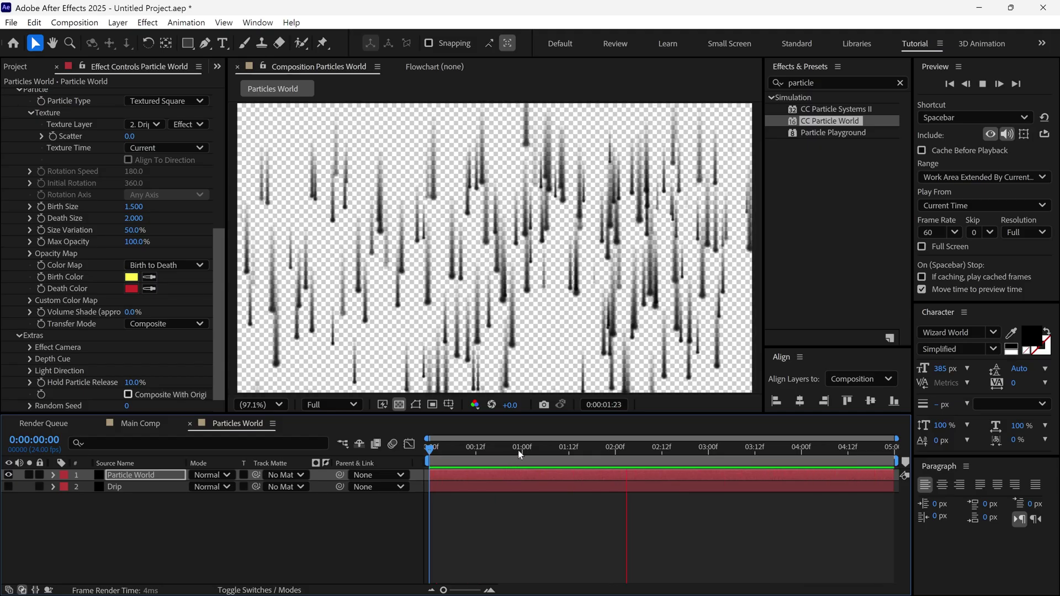
Slip the Particle World layer's content earlier in time so that drips already fall at the first frame
{"action": "left_click_drag", "start_coordinate": [561, 450], "coordinate": [611, 456]}
{"action": "key", "text": "y"}
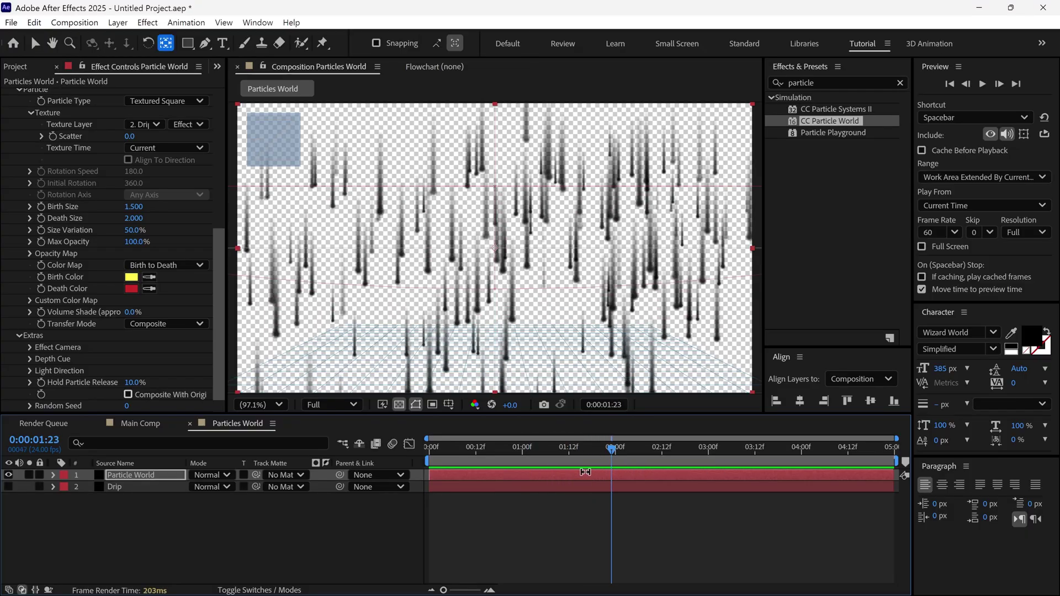
{"action": "left_click_drag", "start_coordinate": [585, 472], "coordinate": [541, 472]}
{"action": "left_click", "coordinate": [452, 448]}
{"action": "key", "text": "Home"}
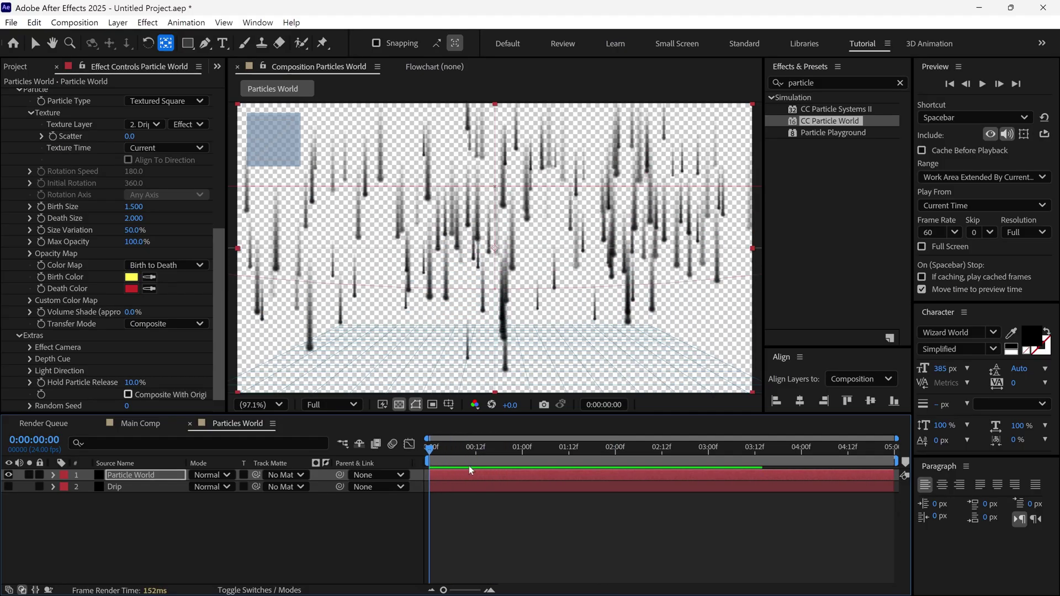
Preview the slipped particle animation, park the playhead at 0:00:01:20 and return to the Selection tool
{"action": "key", "text": "space"}
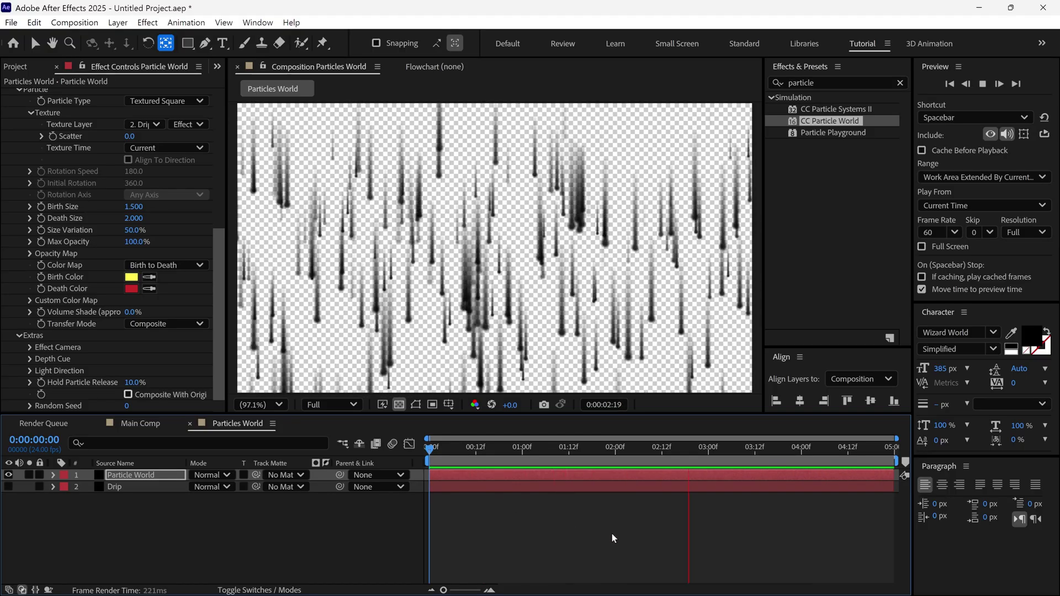
{"action": "key", "text": "space"}
{"action": "left_click_drag", "start_coordinate": [633, 450], "coordinate": [601, 473]}
{"action": "key", "text": "v"}
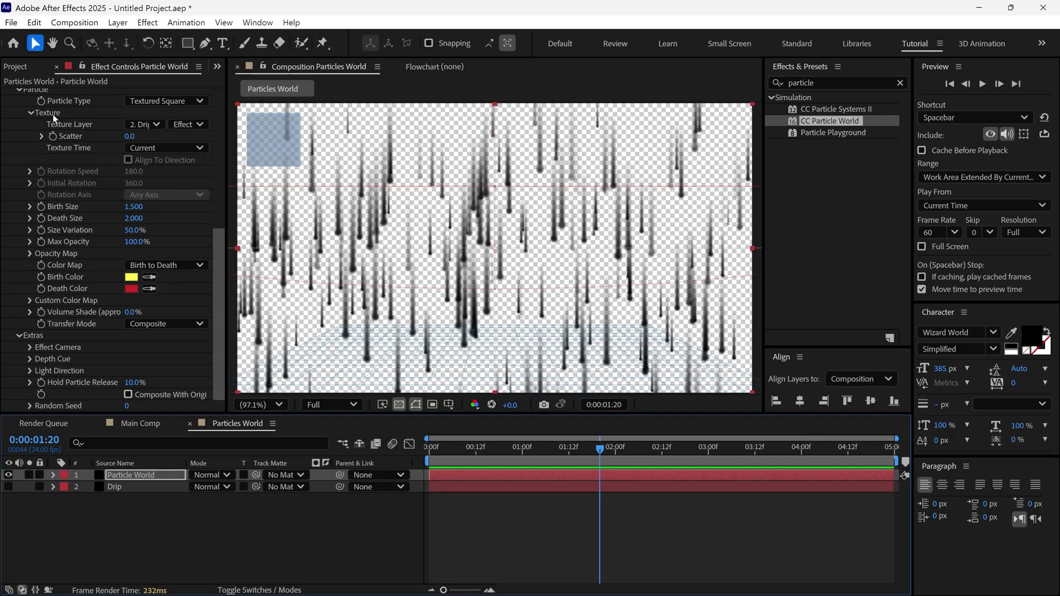
Place the Text Holder composition above the Particle World layer and apply the Minimax effect to it
{"action": "left_click", "coordinate": [15, 66]}
{"action": "left_click_drag", "start_coordinate": [45, 229], "coordinate": [106, 475]}
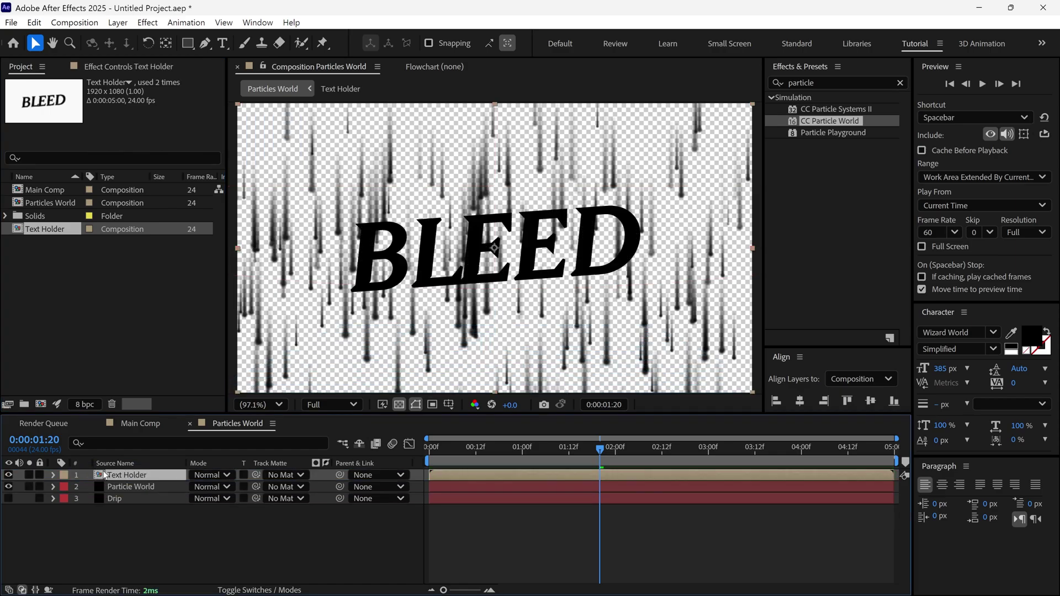
{"action": "left_click", "coordinate": [782, 86]}
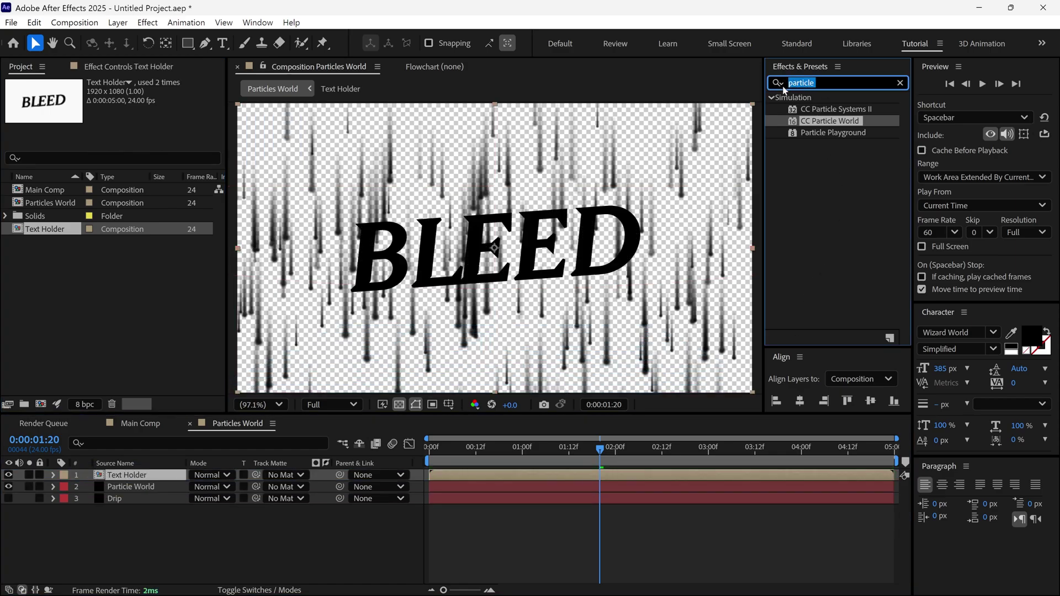
{"action": "type", "text": "mini"}
{"action": "double_click", "coordinate": [828, 110]}
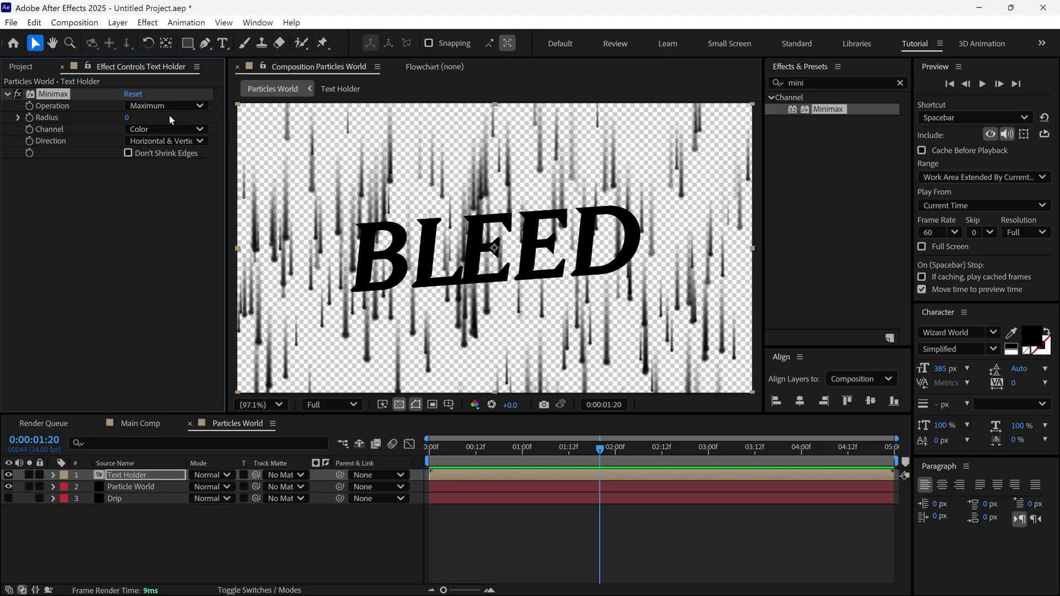
Set the Minimax effect's channel to Alpha and Color, direction to Just Vertical and radius to 500
{"action": "left_click", "coordinate": [152, 130]}
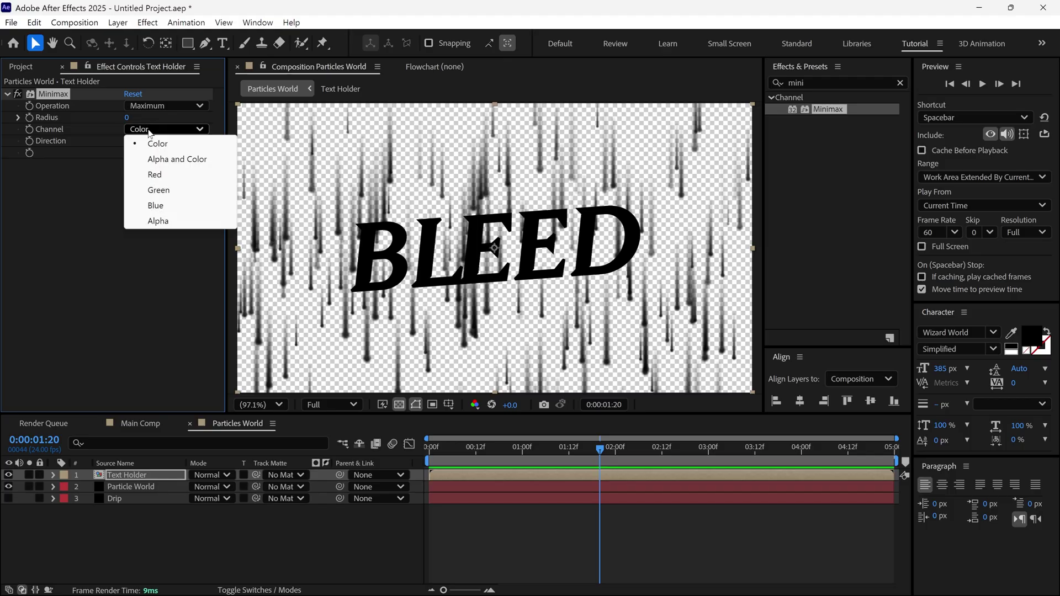
{"action": "left_click", "coordinate": [184, 159]}
{"action": "left_click", "coordinate": [160, 139]}
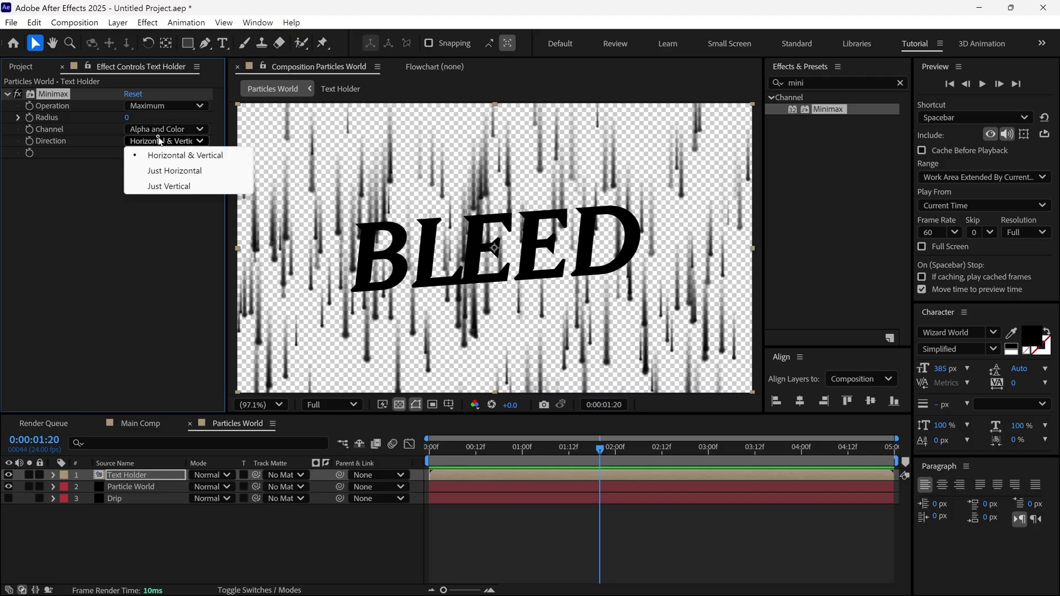
{"action": "left_click", "coordinate": [169, 186]}
{"action": "left_click", "coordinate": [128, 118]}
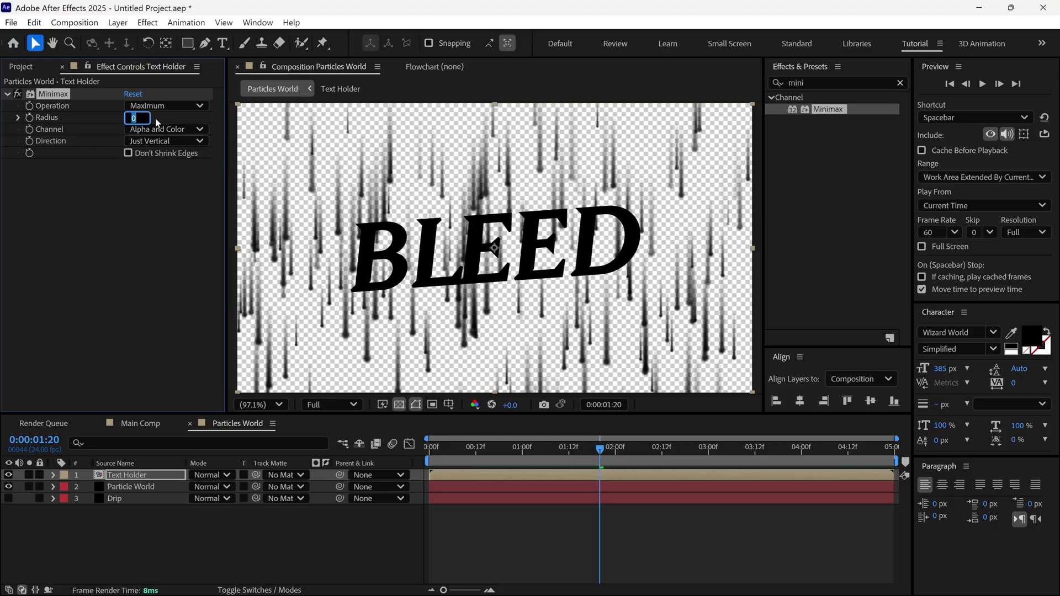
{"action": "type", "text": "500"}
{"action": "key", "text": "Return"}
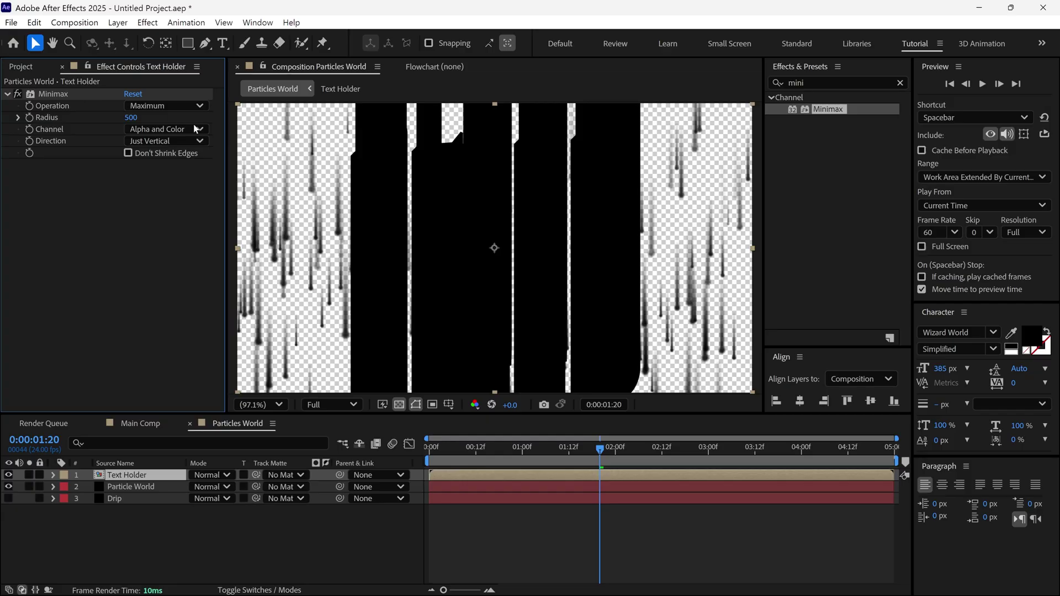
Apply the Offset effect to the Text Holder layer and set the vertical Shift Center To value to 1060
{"action": "left_click", "coordinate": [833, 83]}
{"action": "type", "text": "of"}
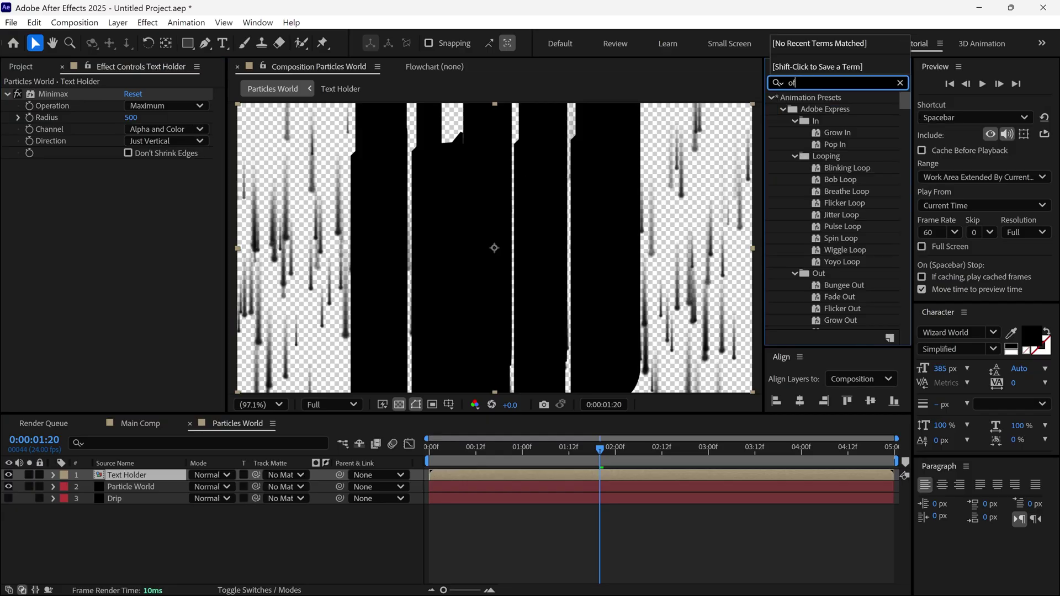
{"action": "type", "text": "fse"}
{"action": "left_click_drag", "start_coordinate": [822, 134], "coordinate": [485, 248]}
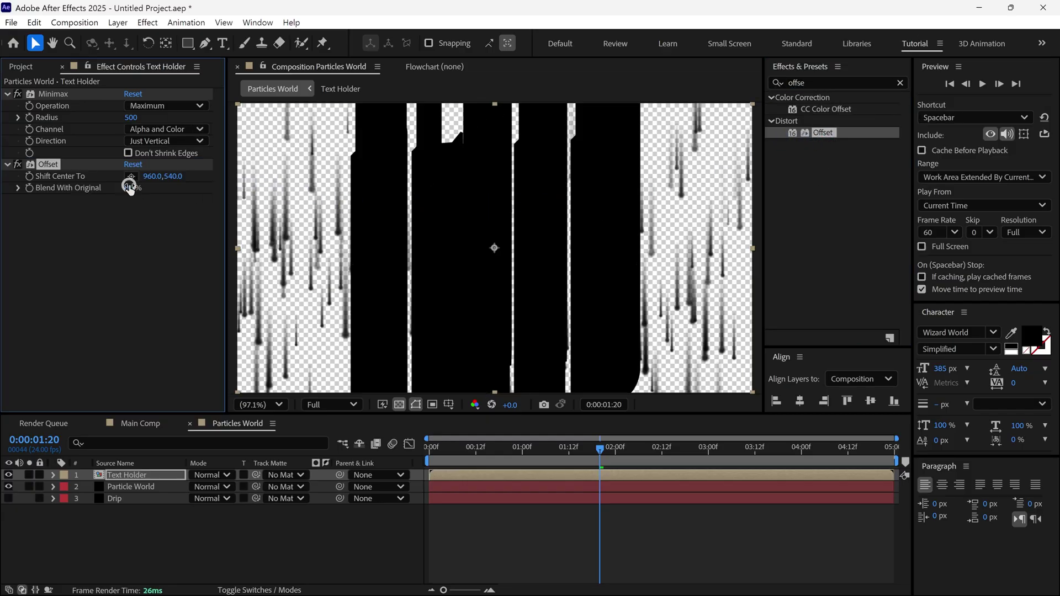
{"action": "left_click", "coordinate": [172, 176]}
{"action": "type", "text": "10"}
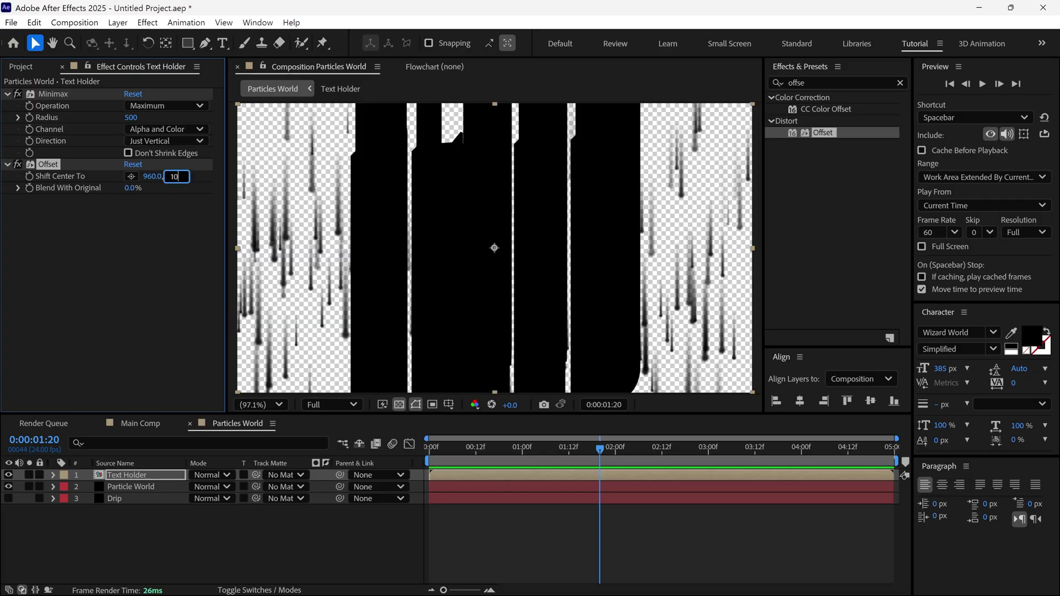
{"action": "key", "text": "Return"}
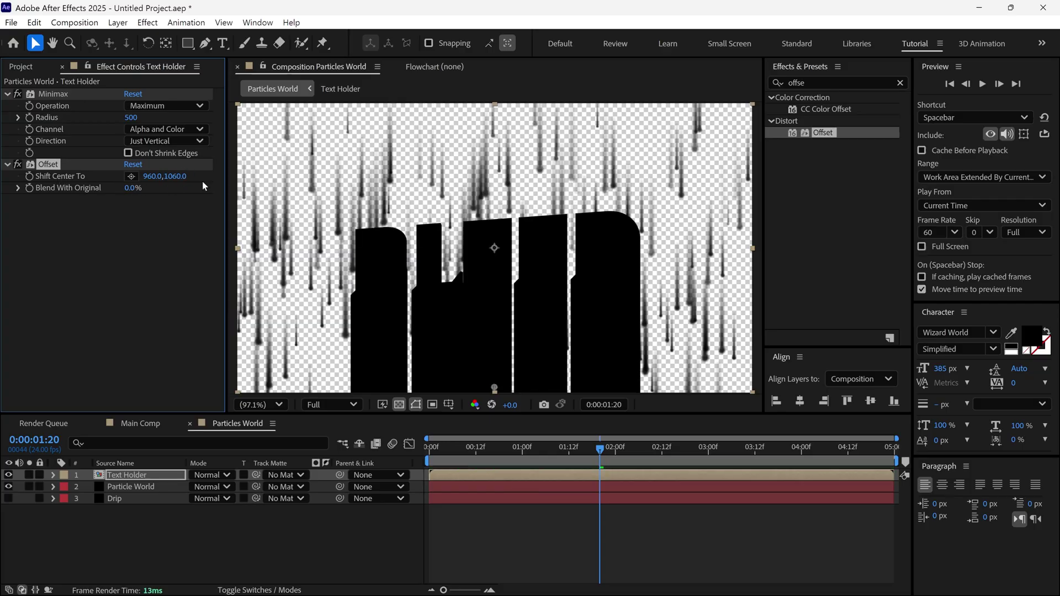
Apply Gaussian Blur to the Text Holder layer with a blurriness of 20
{"action": "left_click", "coordinate": [855, 82]}
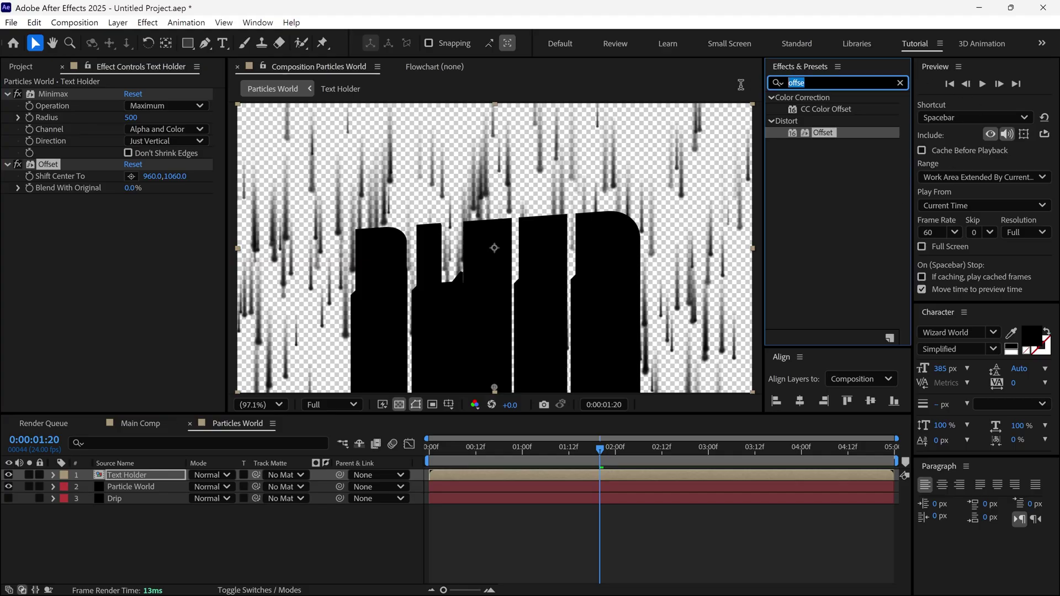
{"action": "type", "text": "gau"}
{"action": "left_click_drag", "start_coordinate": [835, 114], "coordinate": [64, 270]}
{"action": "left_click", "coordinate": [132, 212]}
{"action": "type", "text": "20"}
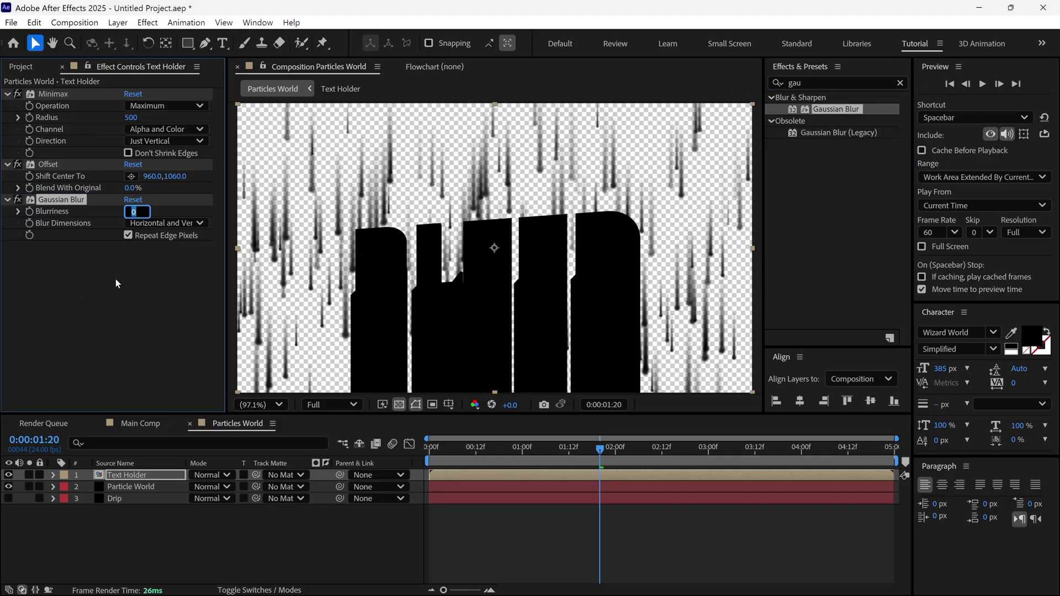
{"action": "key", "text": "Return"}
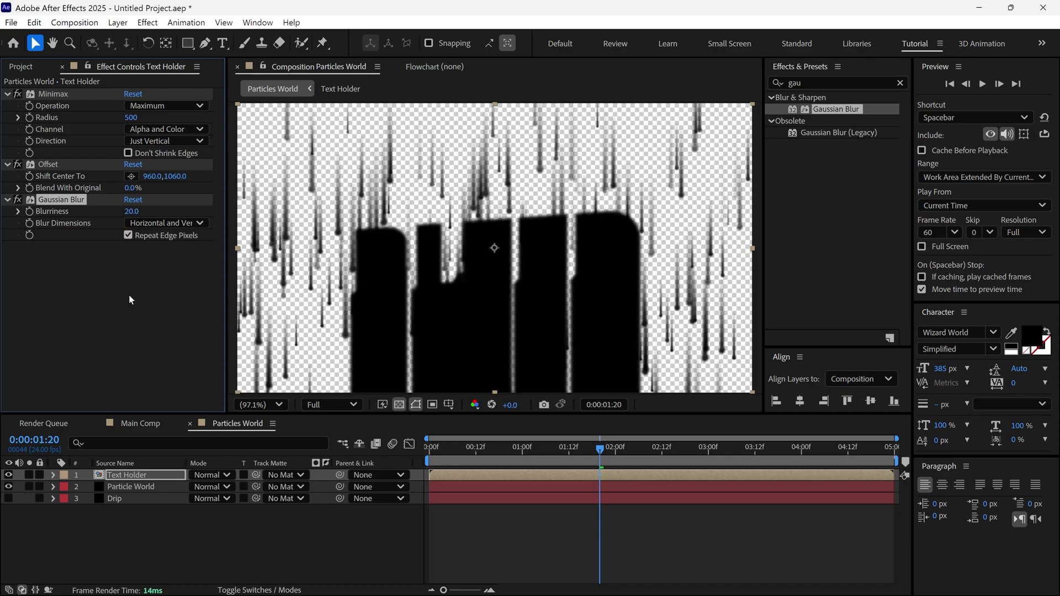
Set the Text Holder layer's blending mode to Stencil Alpha and scrub the timeline to 0:00:01:11 to check the masked drips
{"action": "left_click", "coordinate": [219, 477]}
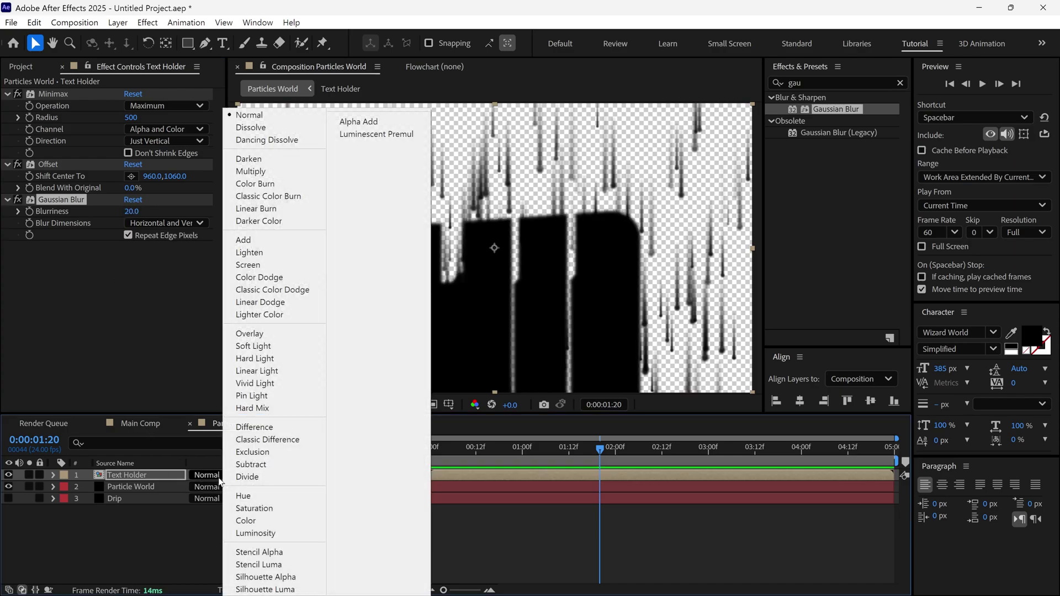
{"action": "left_click", "coordinate": [249, 553]}
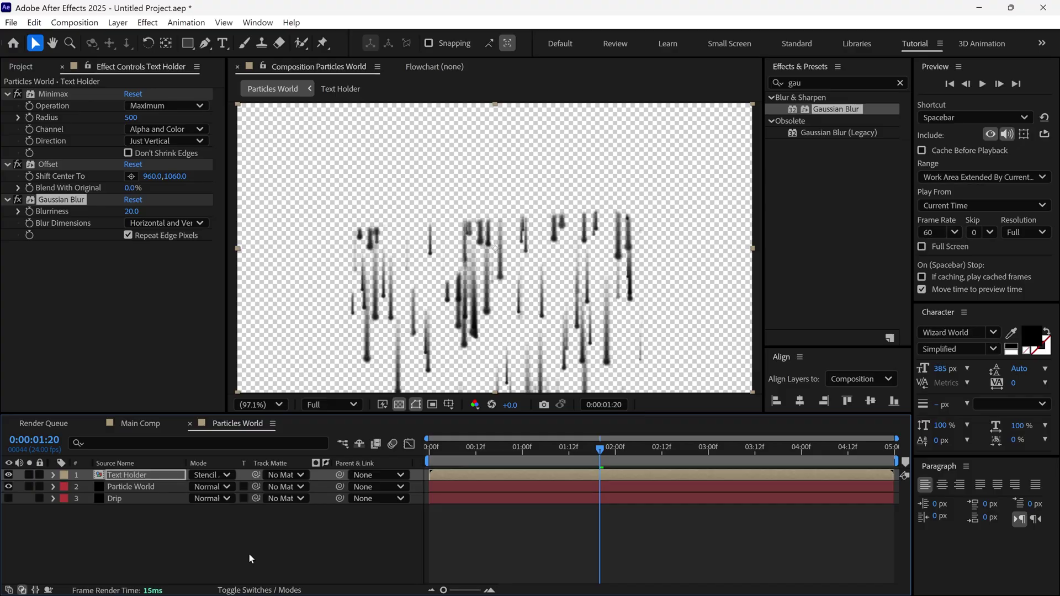
{"action": "left_click_drag", "start_coordinate": [597, 459], "coordinate": [574, 493]}
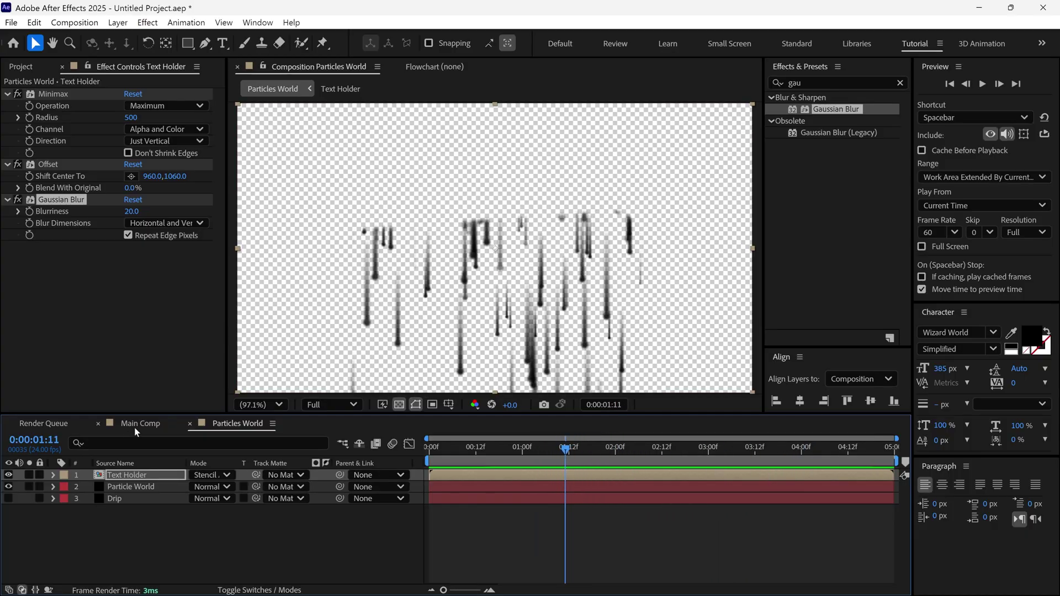
Switch to Main Comp and place the Particles World composition above the Text Holder layer
{"action": "left_click", "coordinate": [135, 426]}
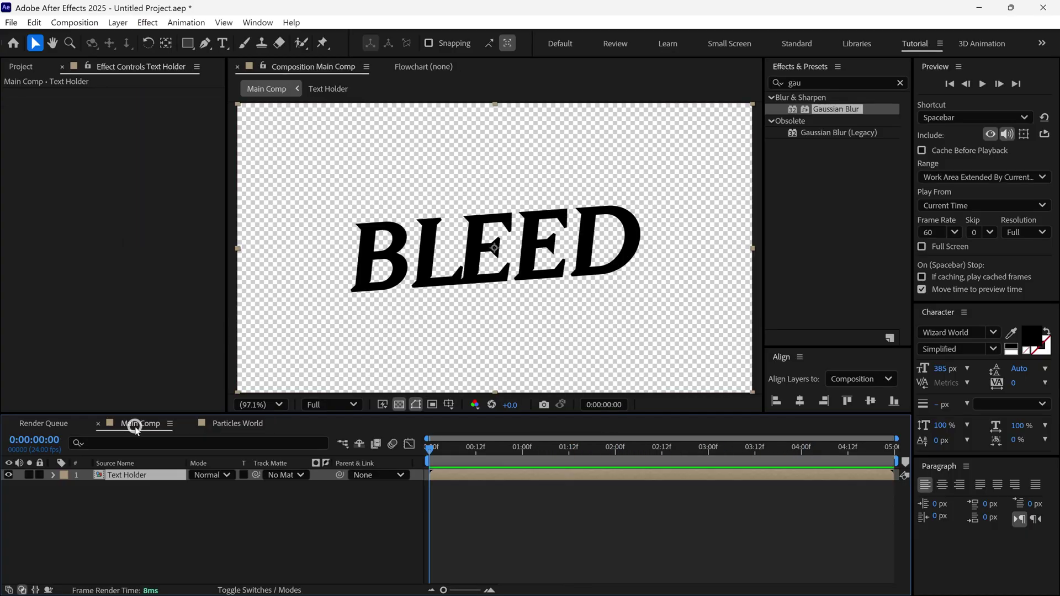
{"action": "left_click", "coordinate": [18, 66]}
{"action": "left_click", "coordinate": [60, 191]}
{"action": "left_click_drag", "start_coordinate": [61, 203], "coordinate": [128, 441]}
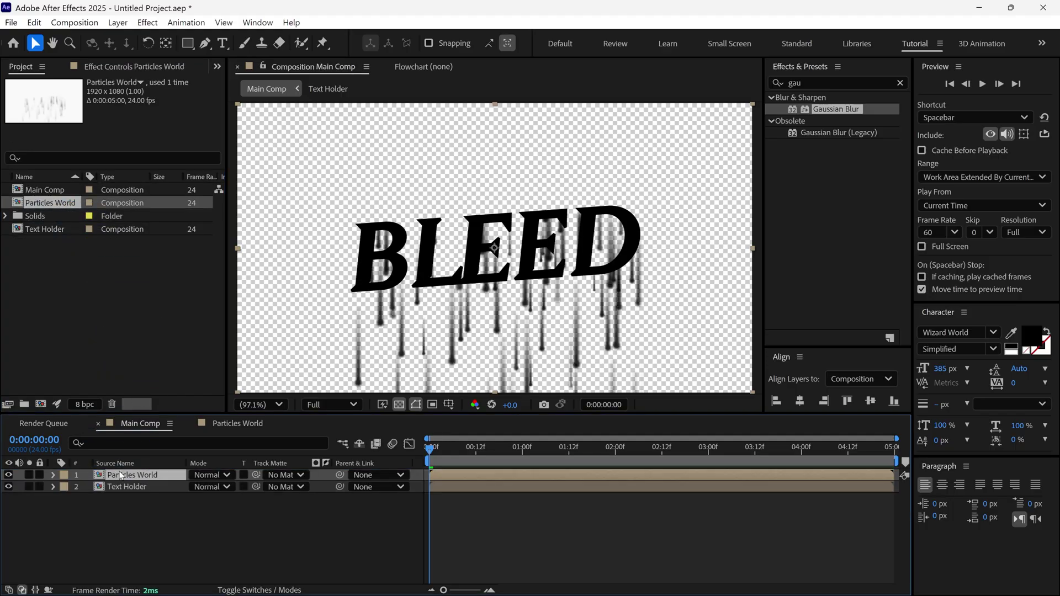
Apply CC Vector Blur to Main Comp's Text Holder layer with type Direction Fading and amount 500, and scrub to 0:00:00:02
{"action": "double_click", "coordinate": [821, 83]}
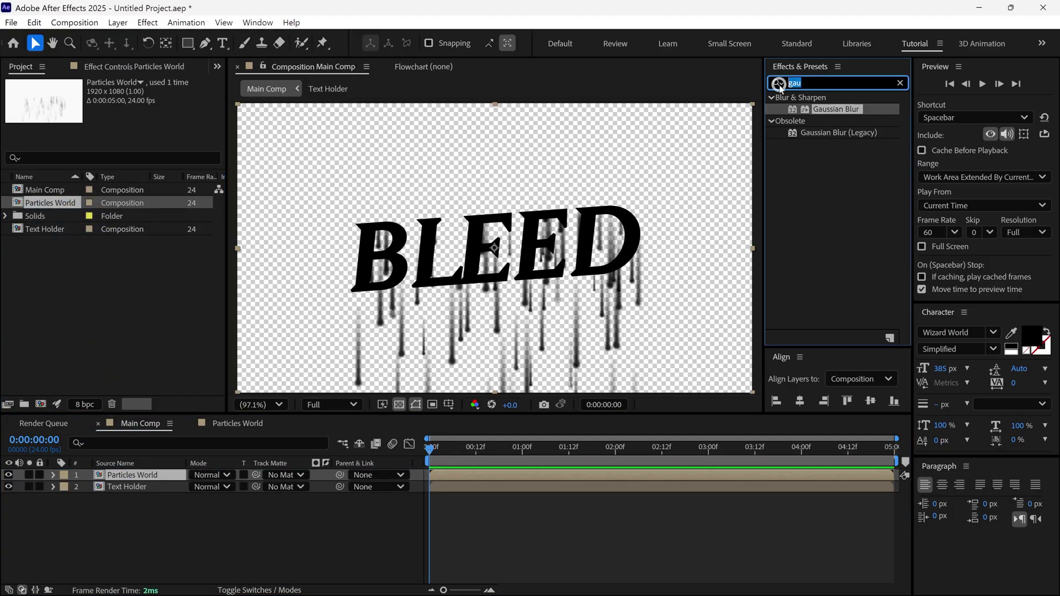
{"action": "type", "text": "vecto"}
{"action": "left_click_drag", "start_coordinate": [809, 109], "coordinate": [143, 488]}
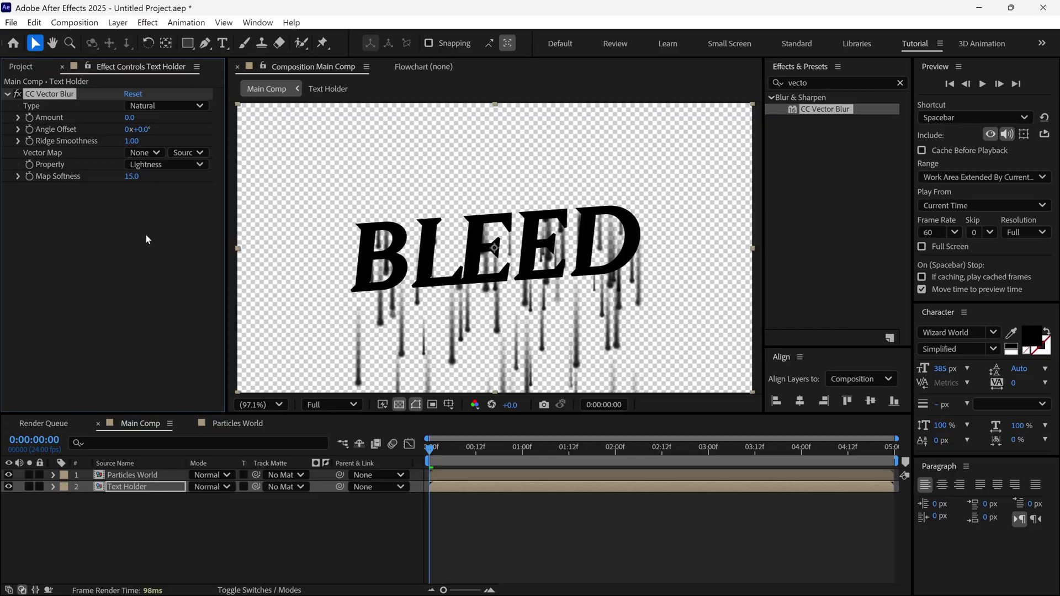
{"action": "left_click", "coordinate": [166, 105]}
{"action": "left_click", "coordinate": [153, 182]}
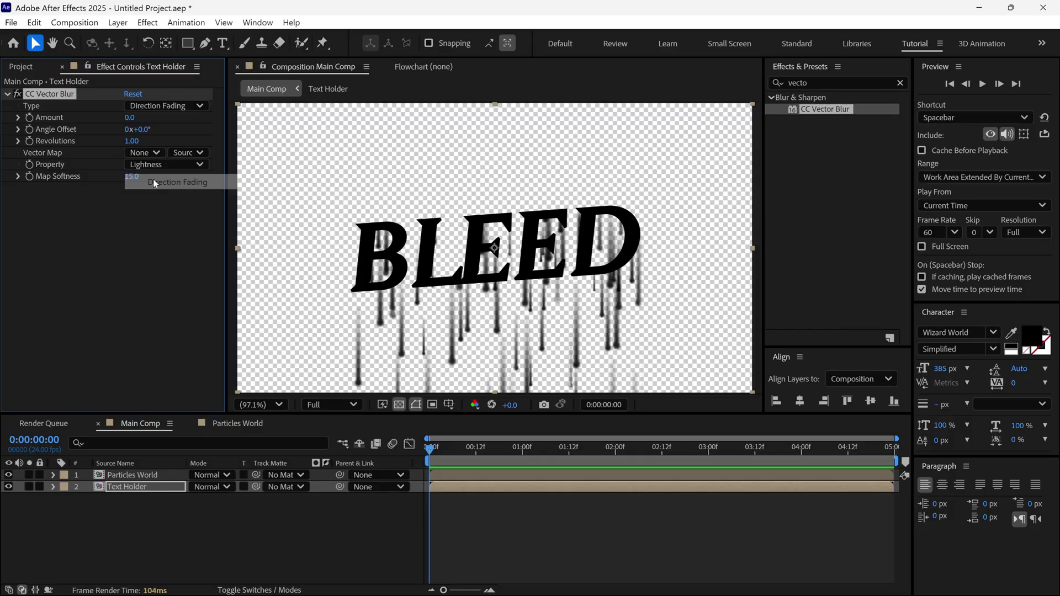
{"action": "left_click", "coordinate": [130, 118]}
{"action": "type", "text": "500"}
{"action": "key", "text": "Return"}
{"action": "left_click_drag", "start_coordinate": [453, 448], "coordinate": [436, 462]}
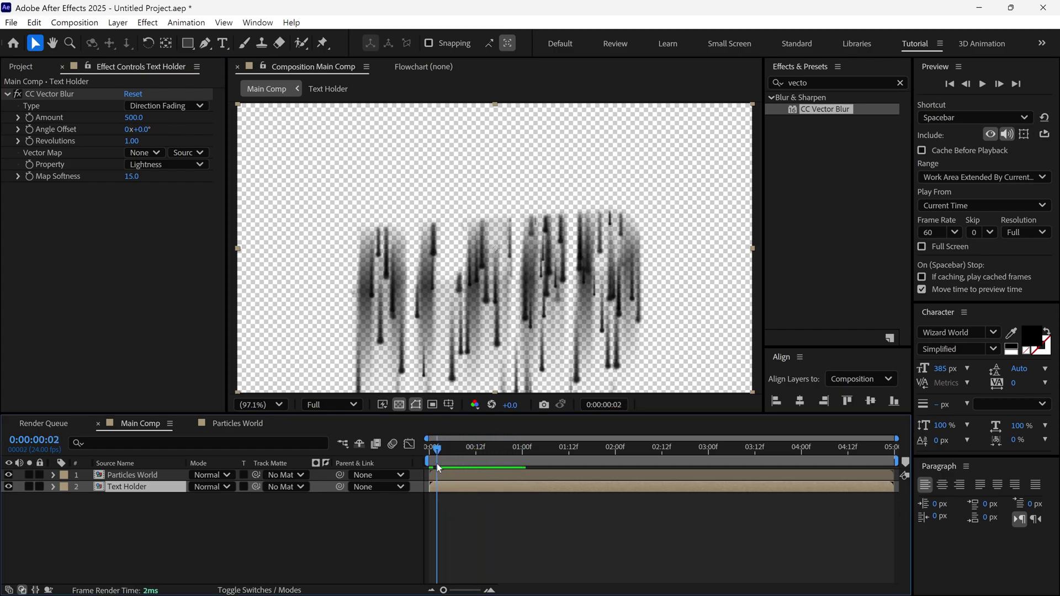
Hide the Particles World and Text Holder layers and create a black 1920 x 1080 solid named "Drip composite"
{"action": "left_click", "coordinate": [11, 476]}
{"action": "left_click", "coordinate": [9, 486]}
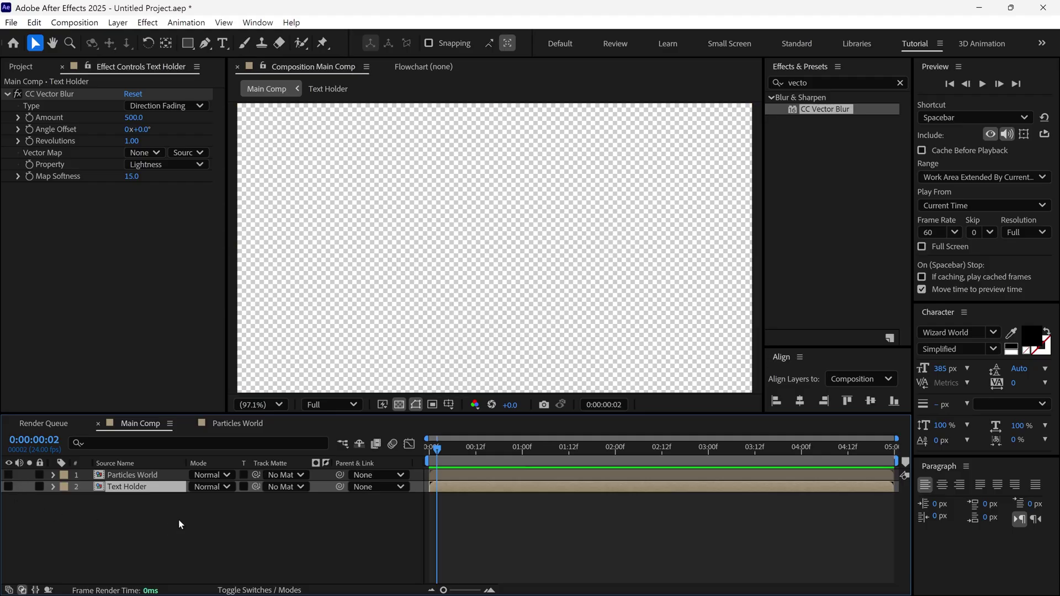
{"action": "right_click", "coordinate": [333, 203]}
{"action": "mouse_move", "coordinate": [346, 209]}
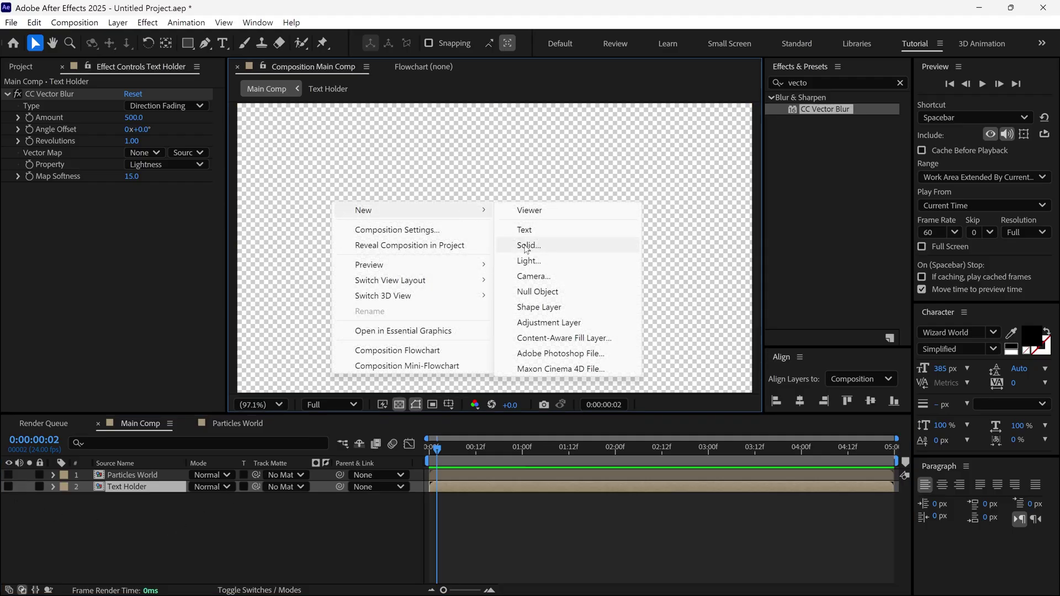
{"action": "left_click", "coordinate": [527, 244]}
{"action": "type", "text": "Drip composite"}
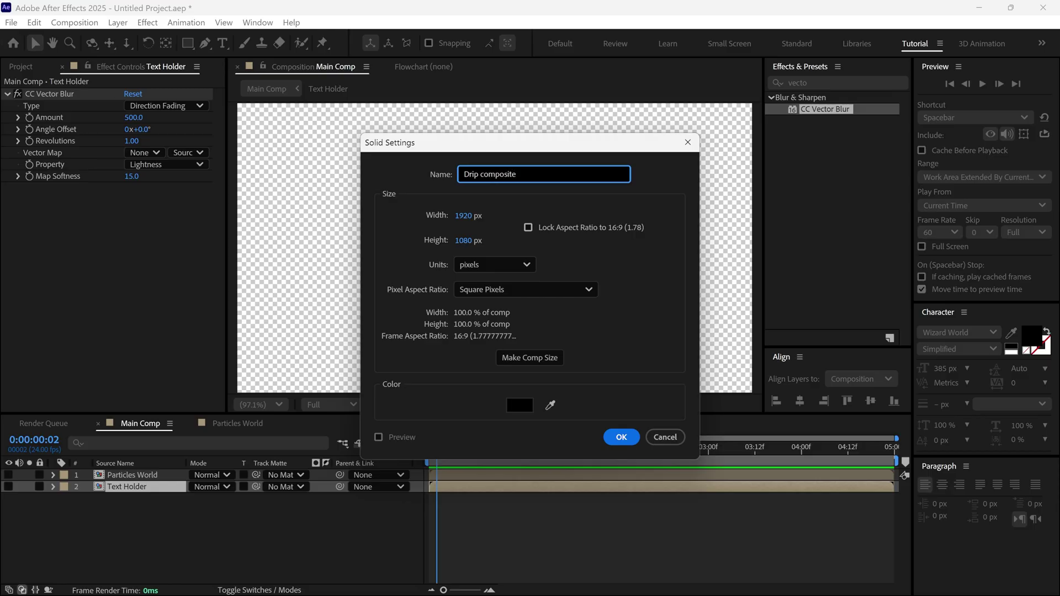
{"action": "key", "text": "Return"}
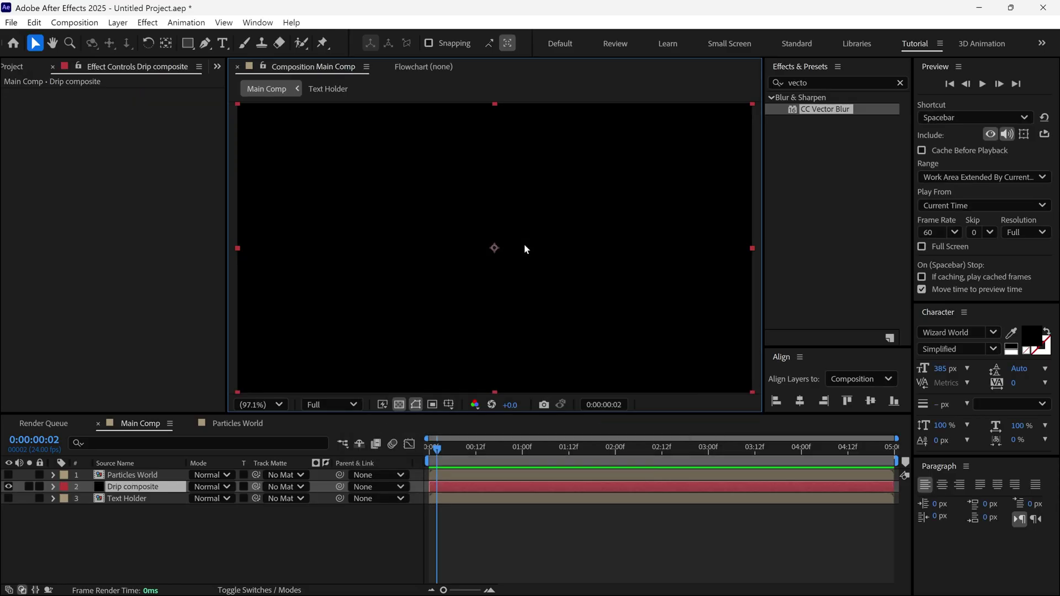
Apply the Calculations effect to the Drip composite solid and move the solid to the top of the layer stack
{"action": "double_click", "coordinate": [811, 82]}
{"action": "type", "text": "calcu"}
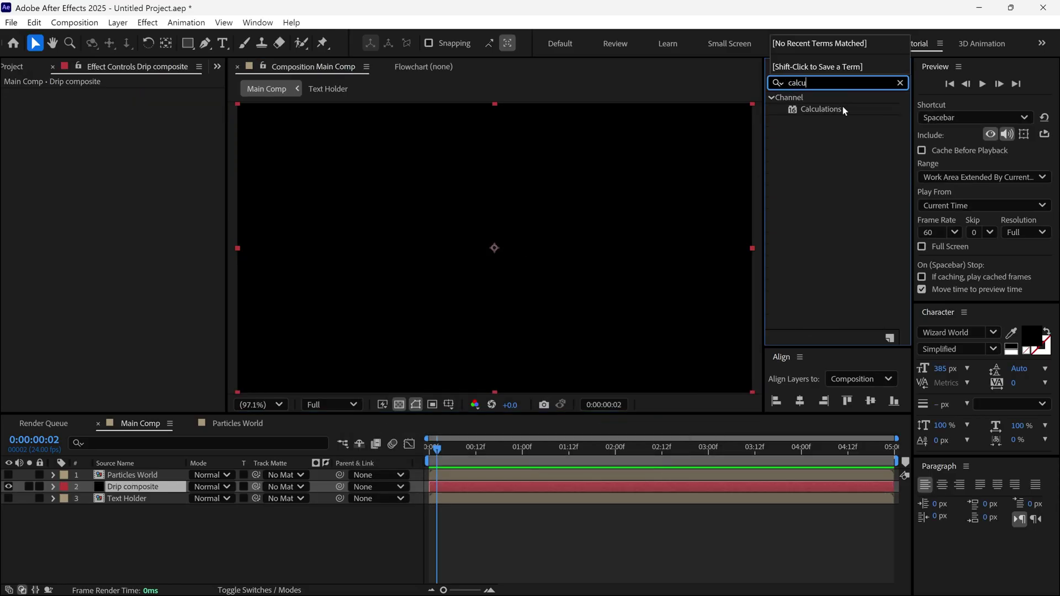
{"action": "left_click_drag", "start_coordinate": [843, 110], "coordinate": [591, 173]}
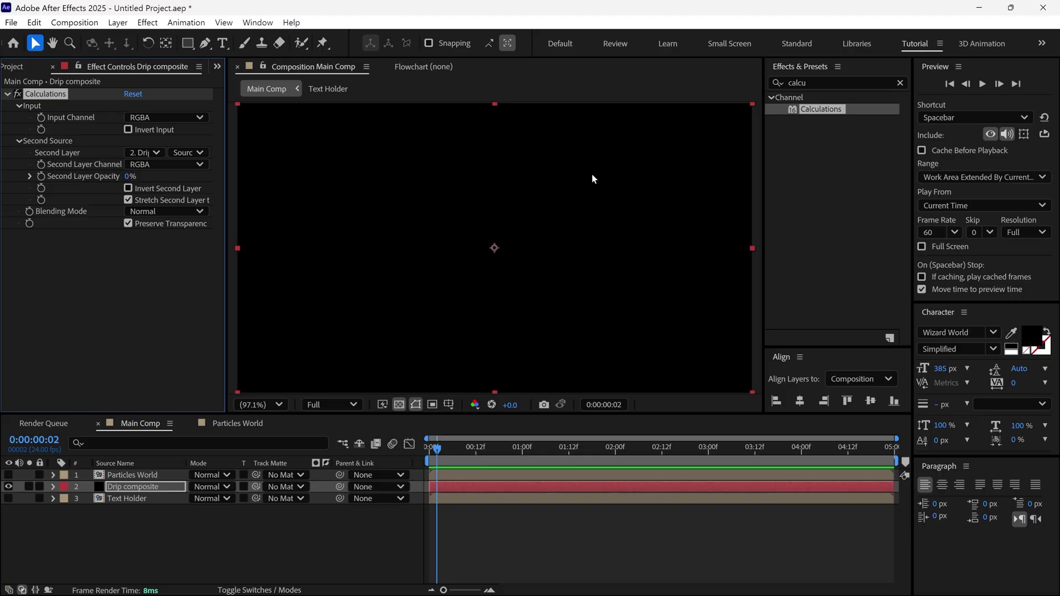
{"action": "left_click_drag", "start_coordinate": [148, 484], "coordinate": [146, 472]}
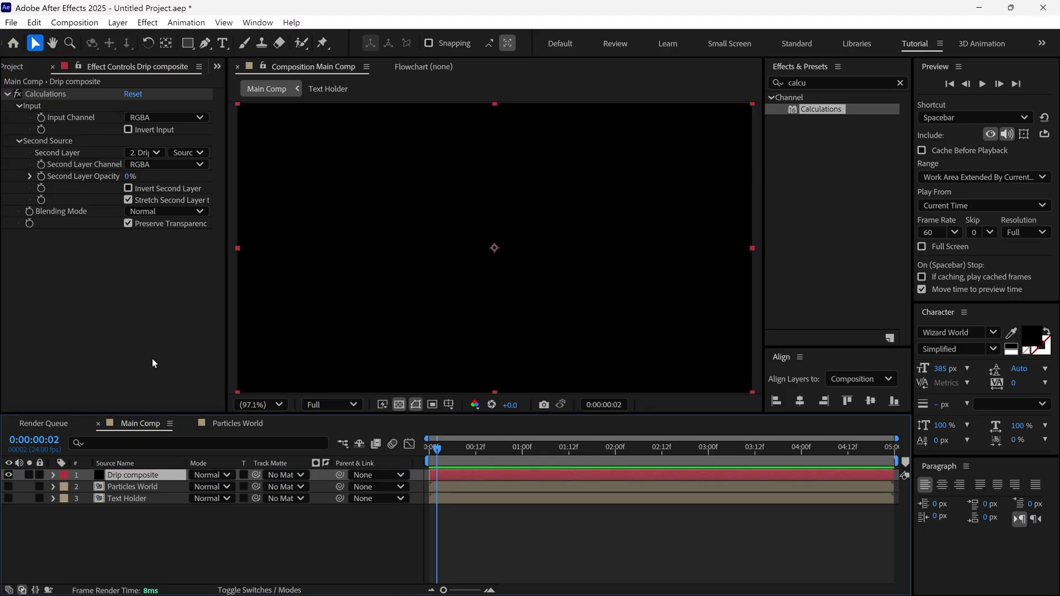
Set the Calculations second layer to Text Holder, its opacity to 100% and the blending mode to Silhouette Alpha
{"action": "left_click", "coordinate": [144, 153]}
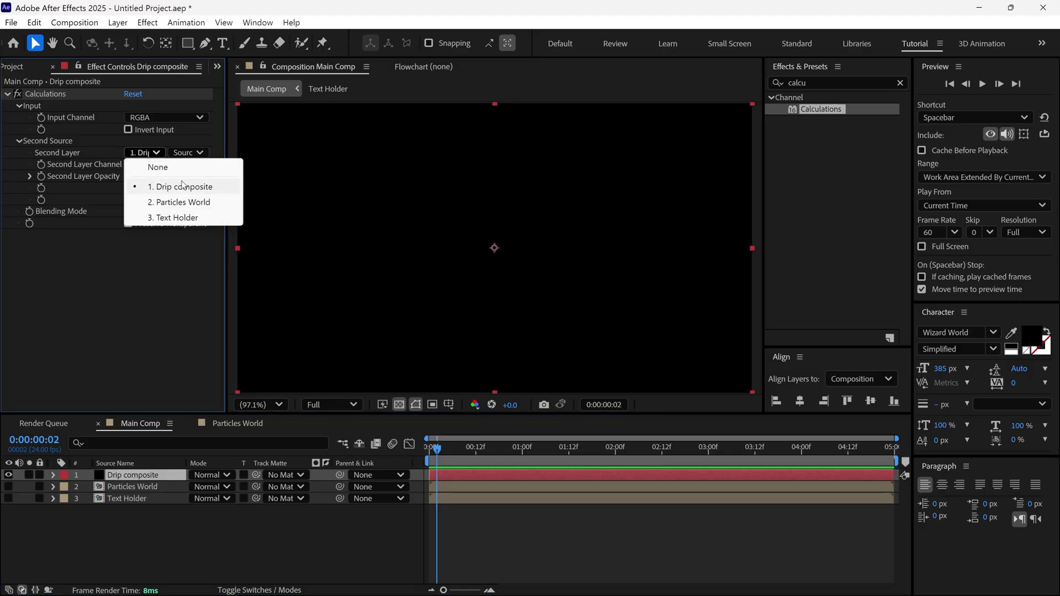
{"action": "left_click", "coordinate": [183, 219]}
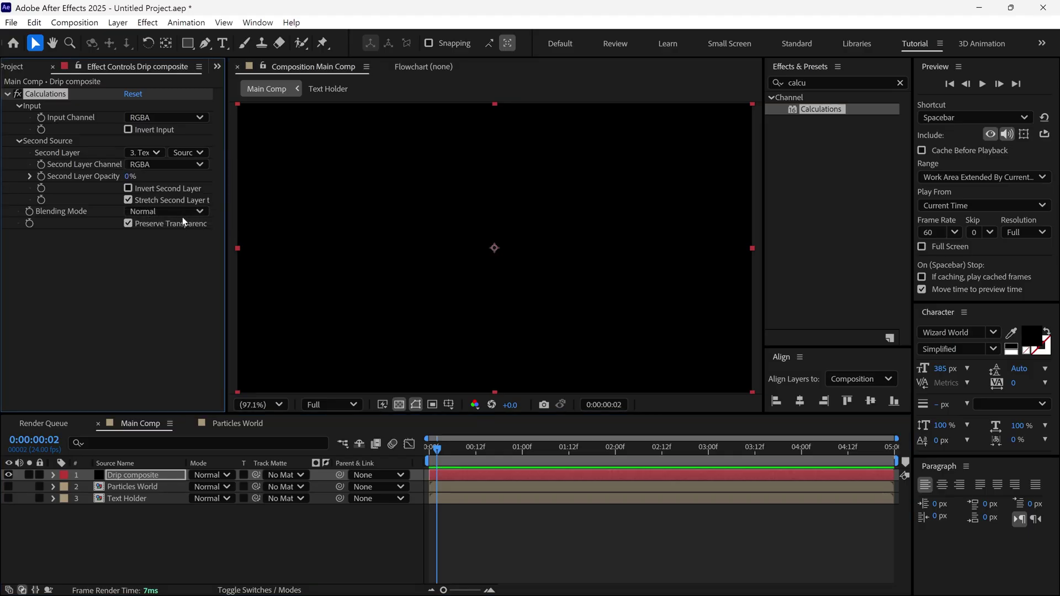
{"action": "left_click_drag", "start_coordinate": [130, 176], "coordinate": [247, 183]}
{"action": "left_click", "coordinate": [167, 212]}
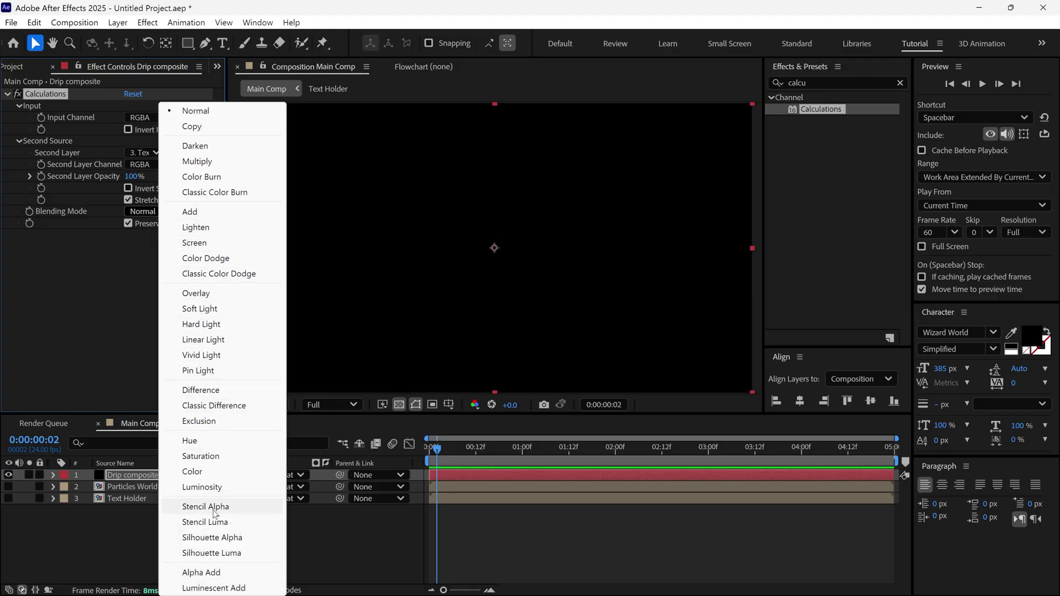
{"action": "left_click", "coordinate": [212, 537]}
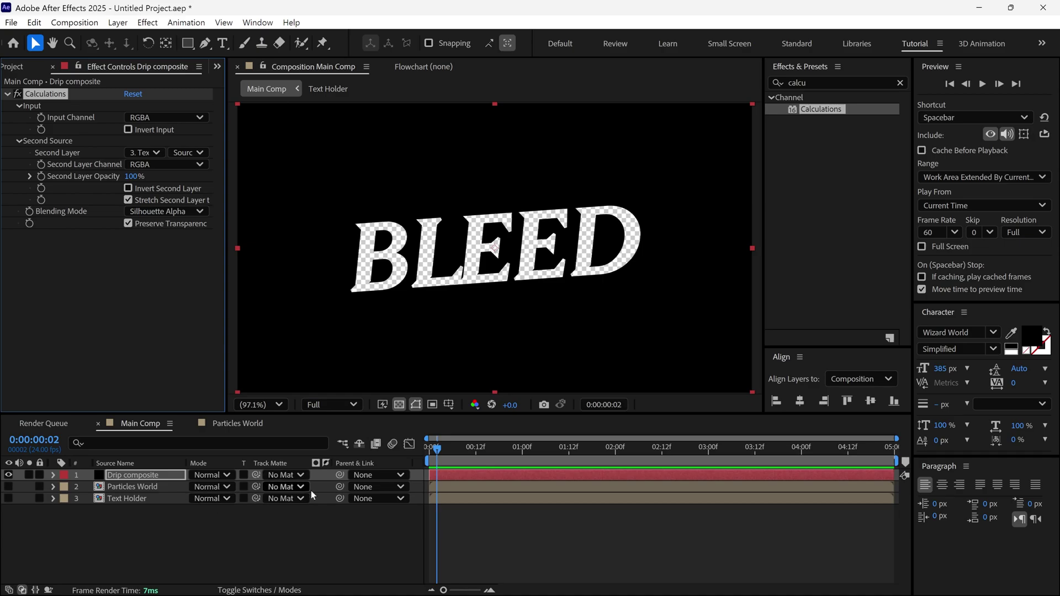
Apply Gaussian Blur to the Drip composite layer with a blurriness of 100
{"action": "double_click", "coordinate": [827, 83]}
{"action": "type", "text": "gau"}
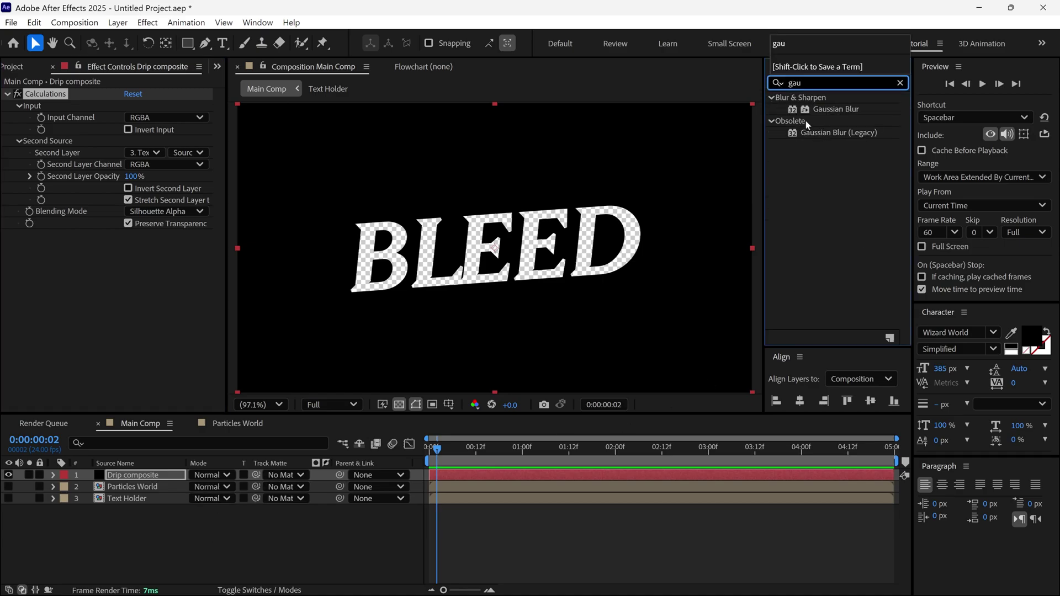
{"action": "left_click_drag", "start_coordinate": [836, 108], "coordinate": [640, 251]}
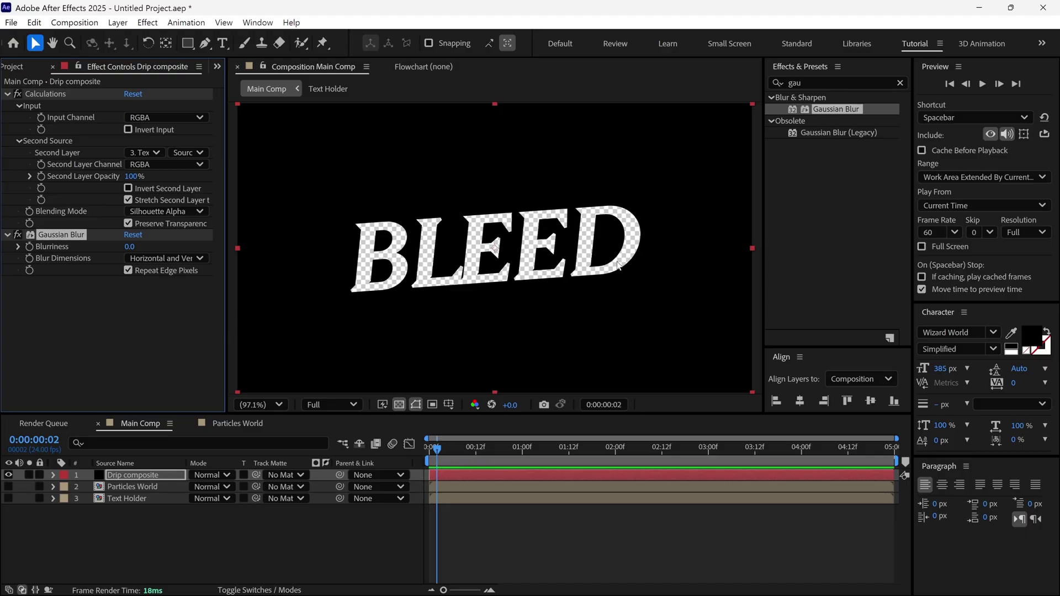
{"action": "left_click", "coordinate": [134, 246]}
{"action": "key", "text": "Return"}
Add a second Calculations effect below the Gaussian Blur on the Drip composite layer
{"action": "left_click", "coordinate": [795, 82]}
{"action": "type", "text": "cal"}
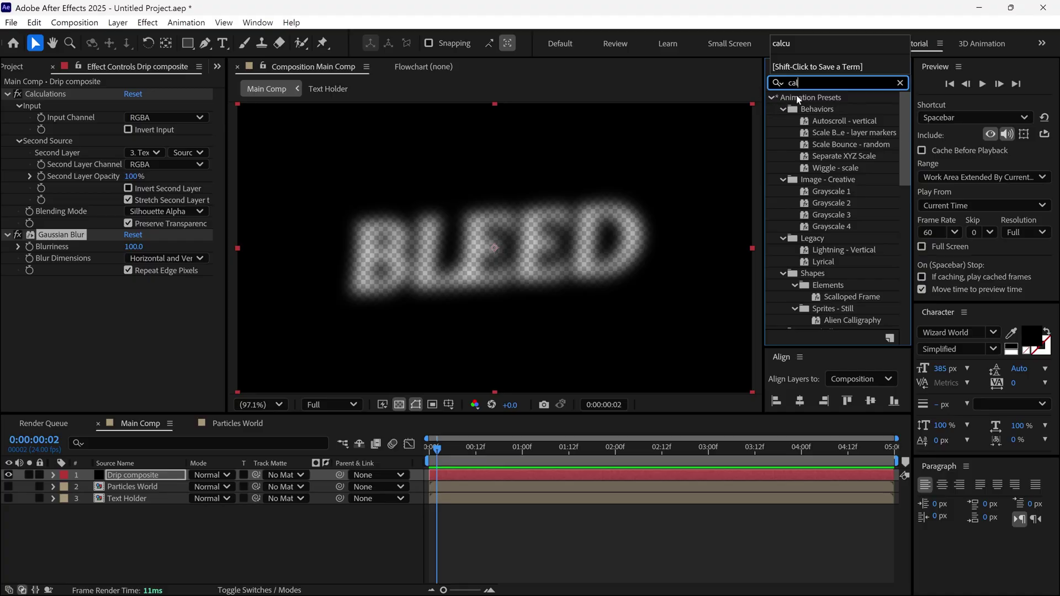
{"action": "type", "text": "c"}
{"action": "double_click", "coordinate": [820, 109]}
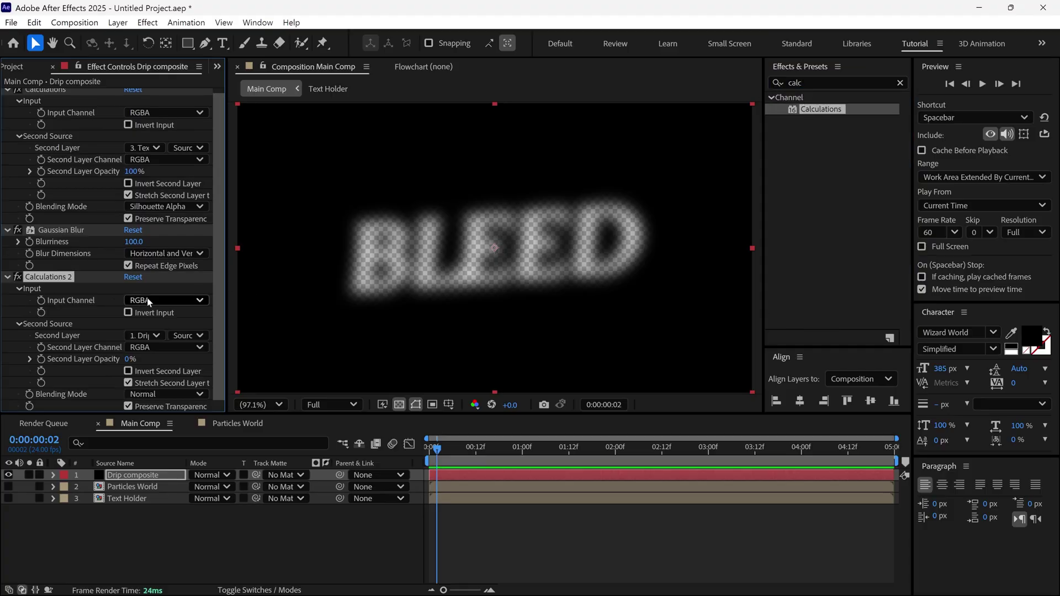
Set Calculations 2 to use Text Holder as second layer at 95% opacity, with Stencil Alpha blending and Preserve Transparency off
{"action": "left_click", "coordinate": [145, 335]}
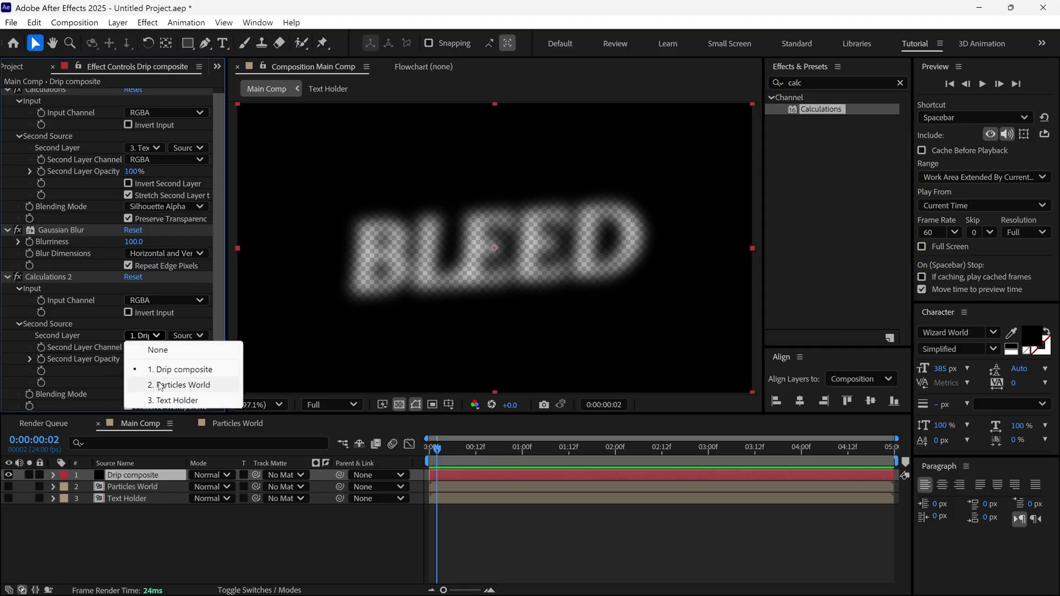
{"action": "left_click", "coordinate": [161, 400]}
{"action": "left_click_drag", "start_coordinate": [131, 362], "coordinate": [173, 370]}
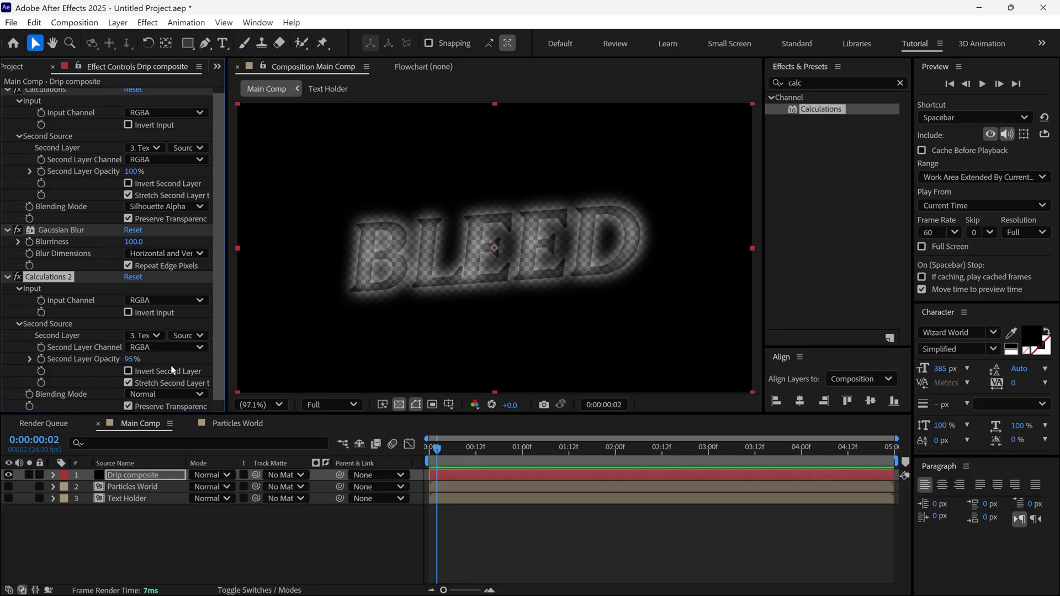
{"action": "left_click", "coordinate": [148, 394]}
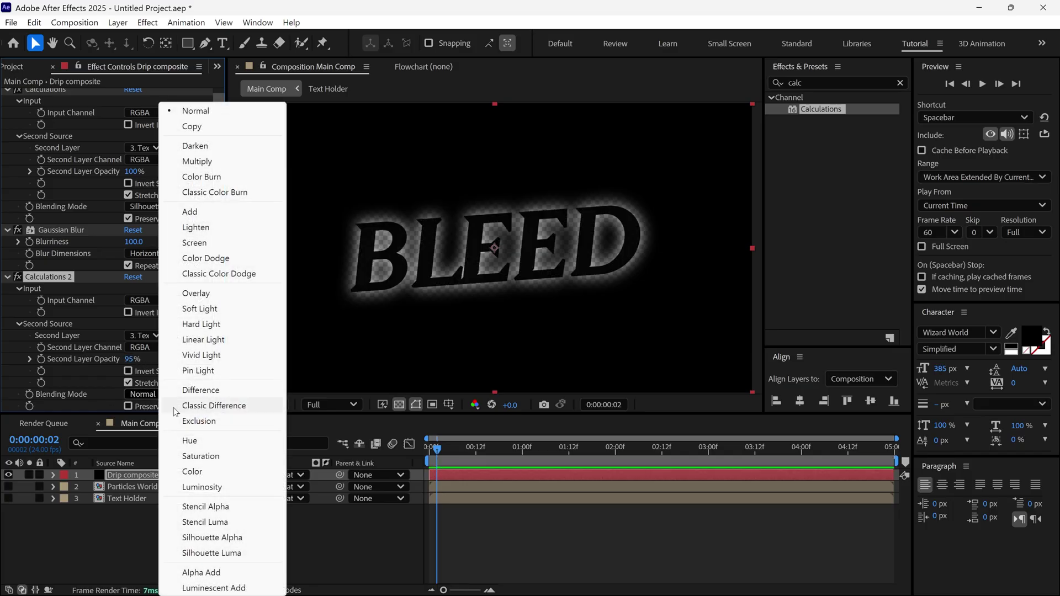
{"action": "left_click", "coordinate": [228, 508]}
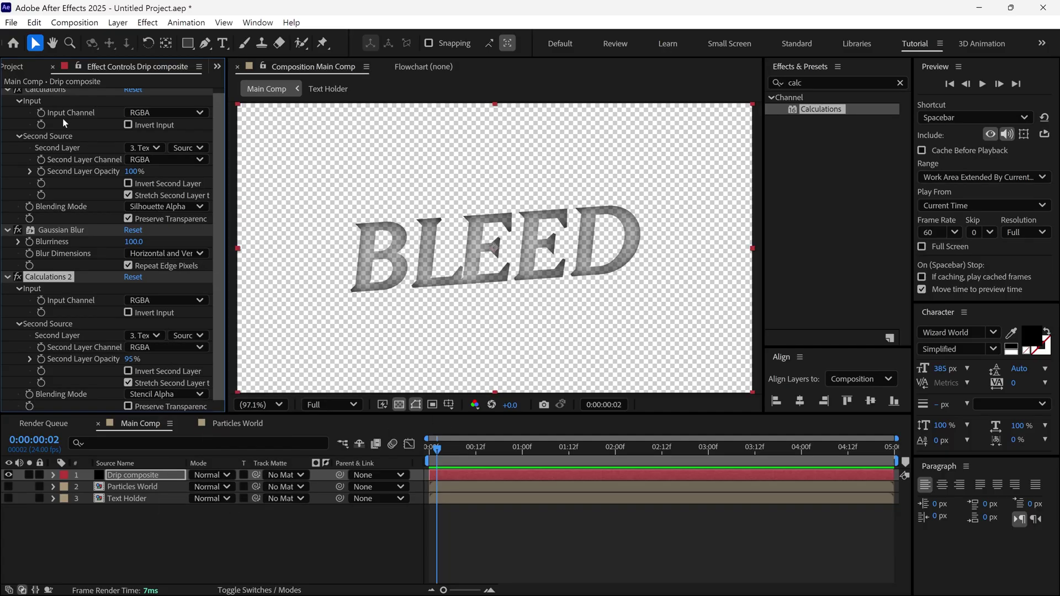
{"action": "left_click", "coordinate": [8, 230], "text": "ctrl"}
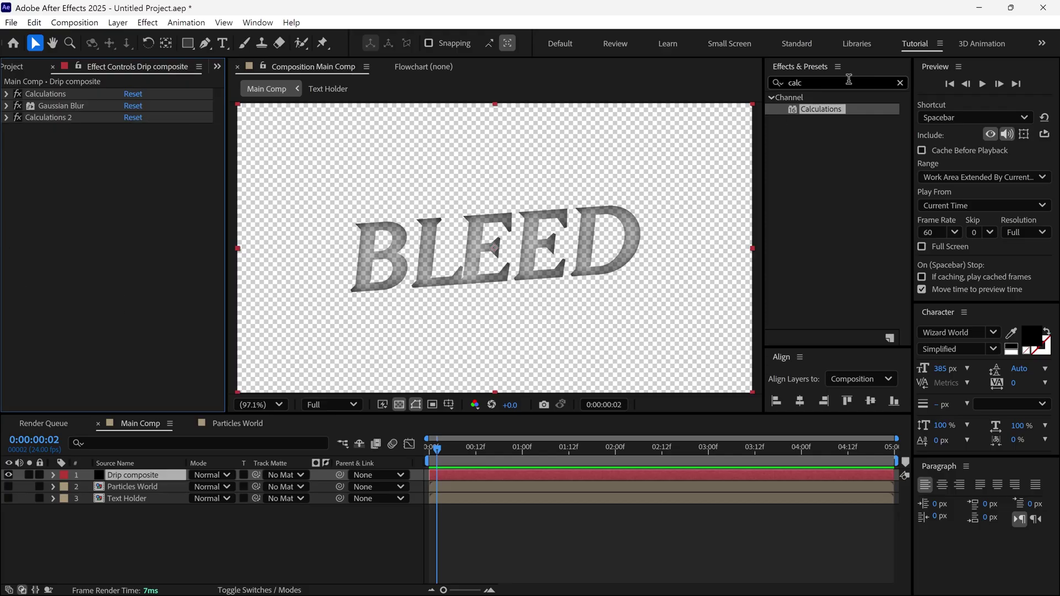
Add a third Calculations effect to the Drip composite layer, using Text Holder with Effects & Masks as its second layer
{"action": "left_click_drag", "start_coordinate": [821, 108], "coordinate": [153, 221]}
{"action": "left_click", "coordinate": [147, 188]}
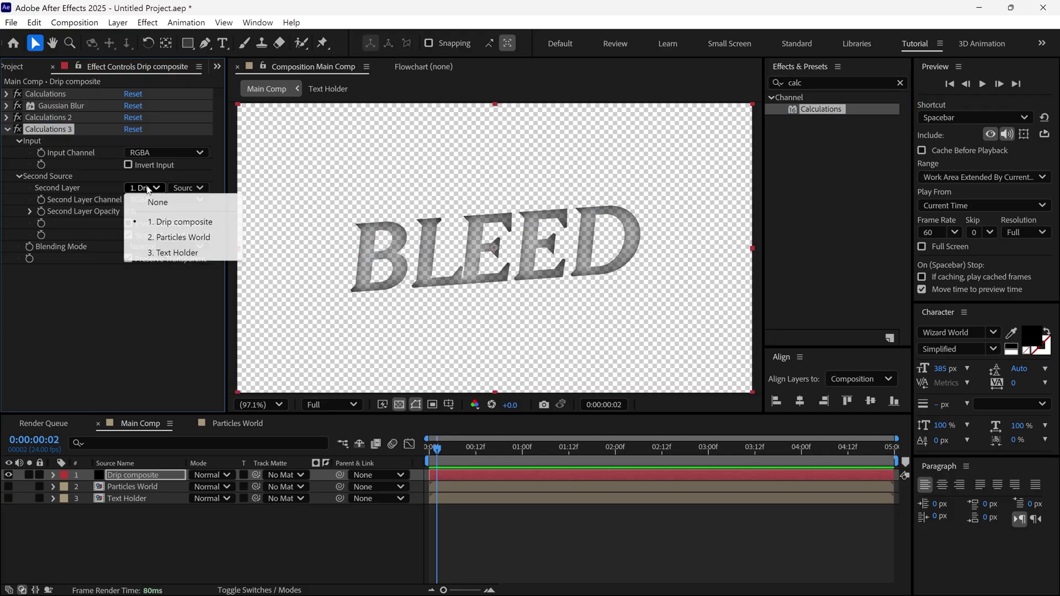
{"action": "left_click", "coordinate": [157, 254]}
{"action": "left_click", "coordinate": [188, 187]}
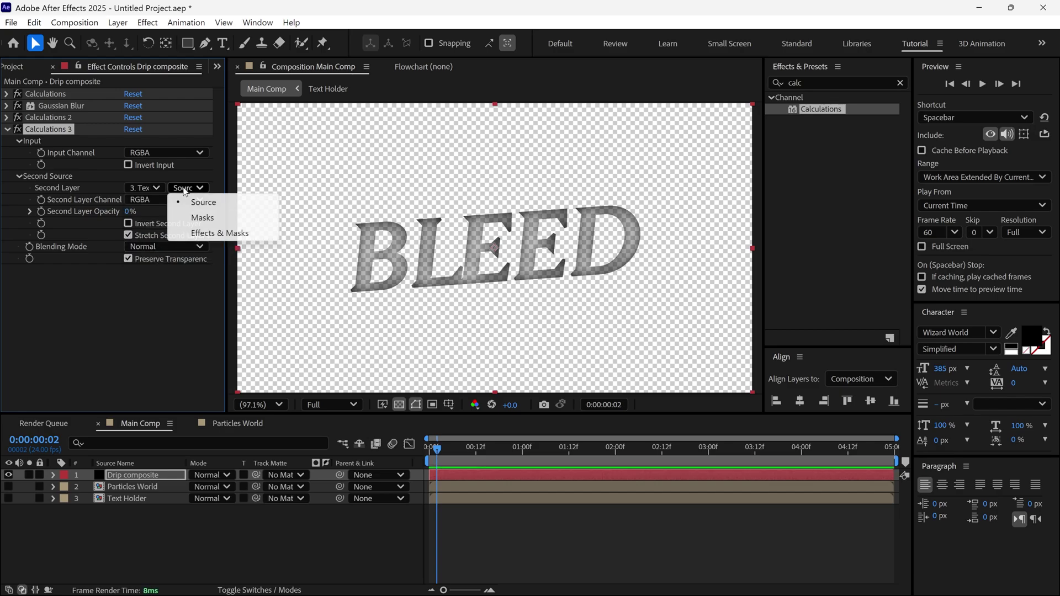
{"action": "left_click", "coordinate": [216, 234]}
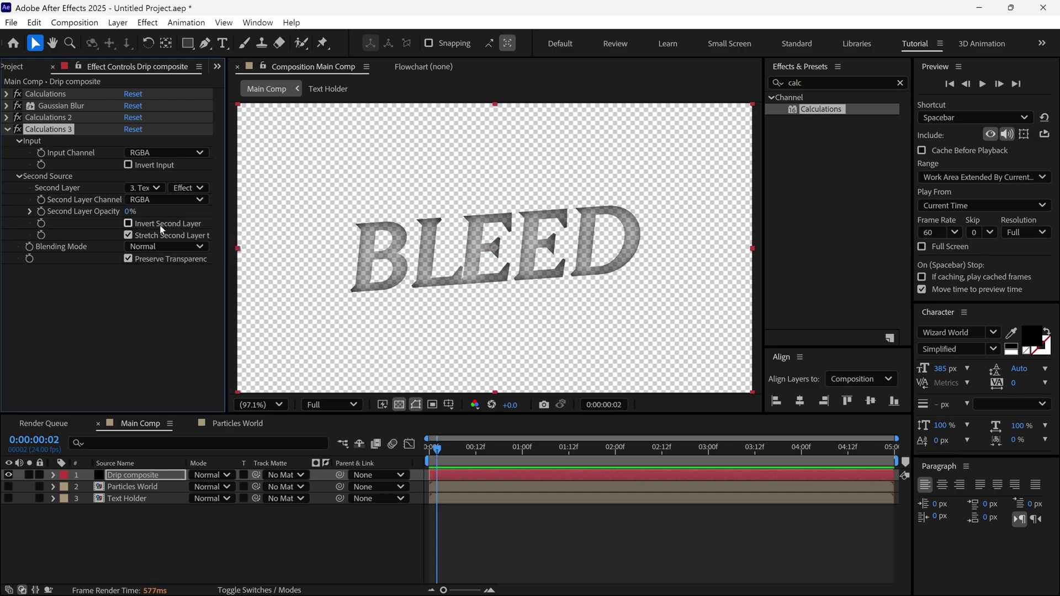
Set the third Calculations effect's second layer opacity to 50% and turn off Preserve Transparency
{"action": "left_click", "coordinate": [129, 211]}
{"action": "type", "text": "50"}
{"action": "key", "text": "Return"}
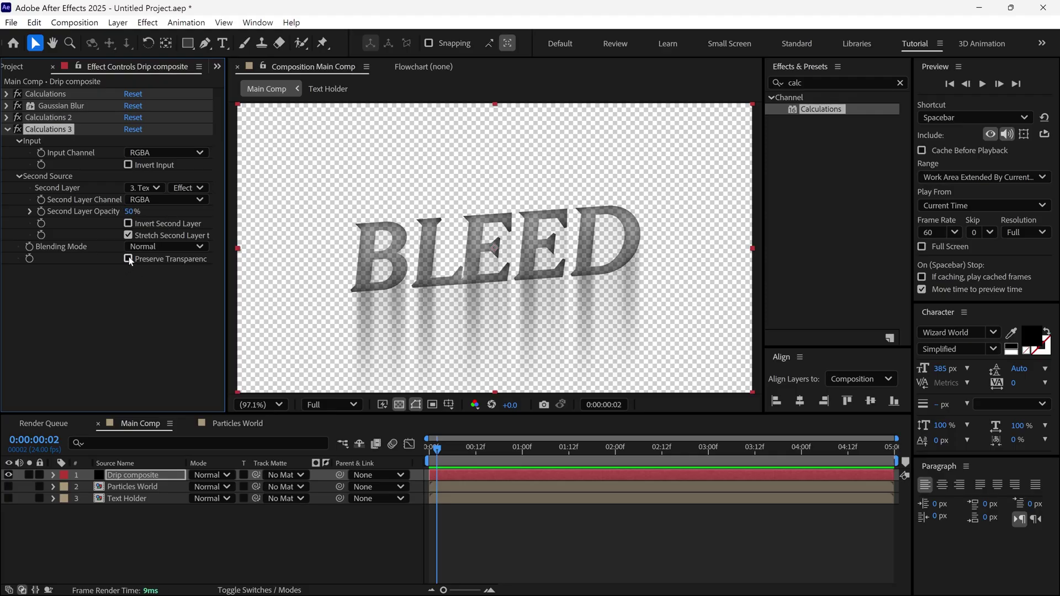
{"action": "left_click", "coordinate": [128, 258]}
Apply the CC Vector Blur effect to the Drip composite layer
{"action": "key", "text": "BackSpace"}
{"action": "key", "text": "BackSpace"}
{"action": "key", "text": "BackSpace"}
{"action": "key", "text": "BackSpace"}
{"action": "type", "text": "vec"}
{"action": "double_click", "coordinate": [812, 110]}
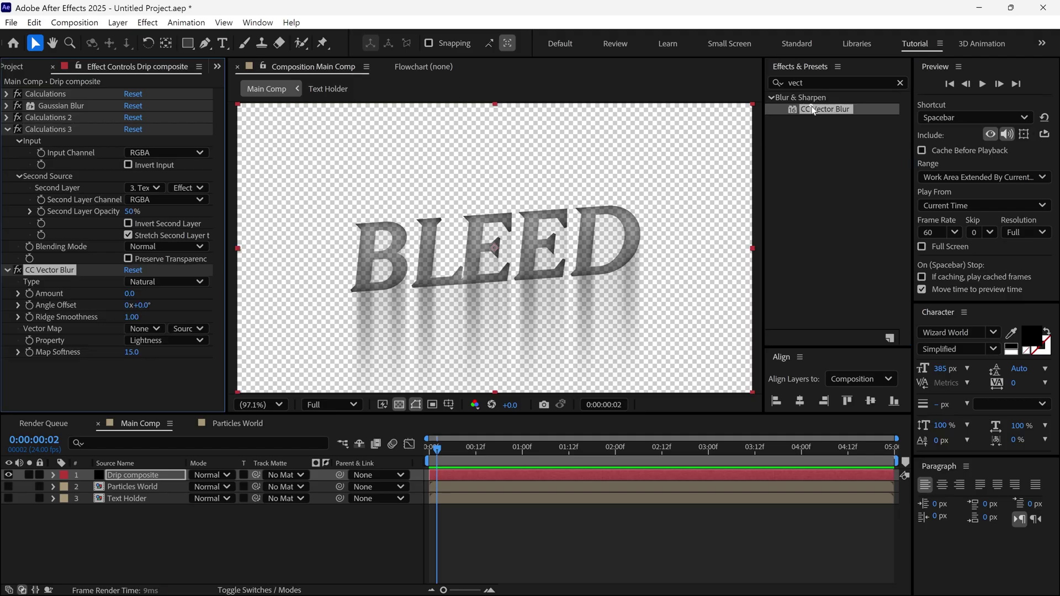
Set the CC Vector Blur type to Direction Fading and its amount to 75
{"action": "left_click", "coordinate": [164, 283]}
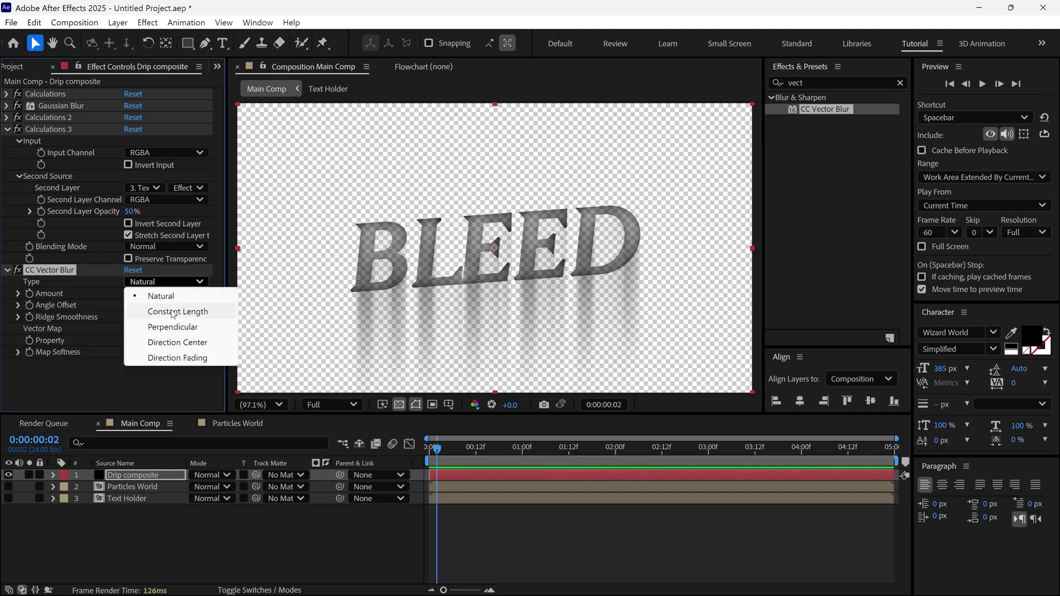
{"action": "left_click", "coordinate": [186, 359]}
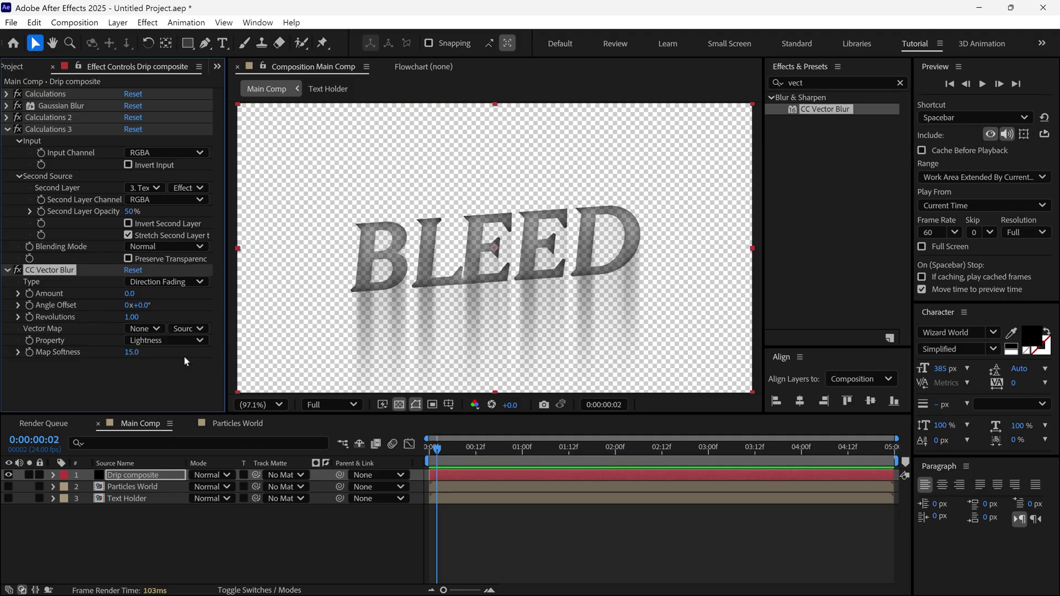
{"action": "left_click", "coordinate": [133, 294]}
{"action": "type", "text": "75"}
{"action": "key", "text": "Return"}
Add a fourth Calculations effect below CC Vector Blur on the Drip composite layer
{"action": "left_click", "coordinate": [8, 131]}
{"action": "left_click", "coordinate": [776, 85]}
{"action": "type", "text": "calc"}
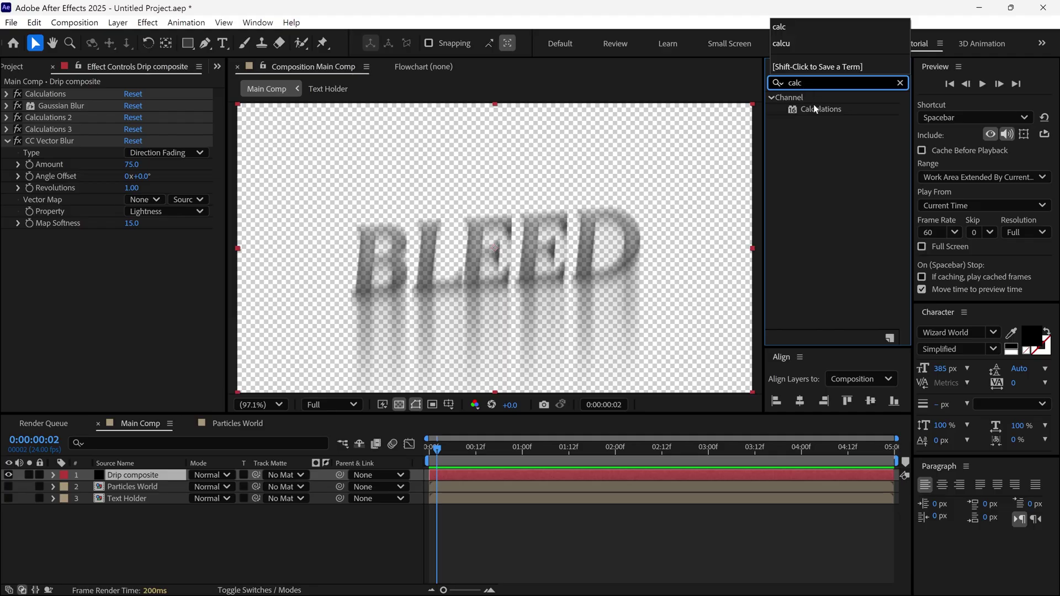
{"action": "left_click_drag", "start_coordinate": [821, 109], "coordinate": [119, 260]}
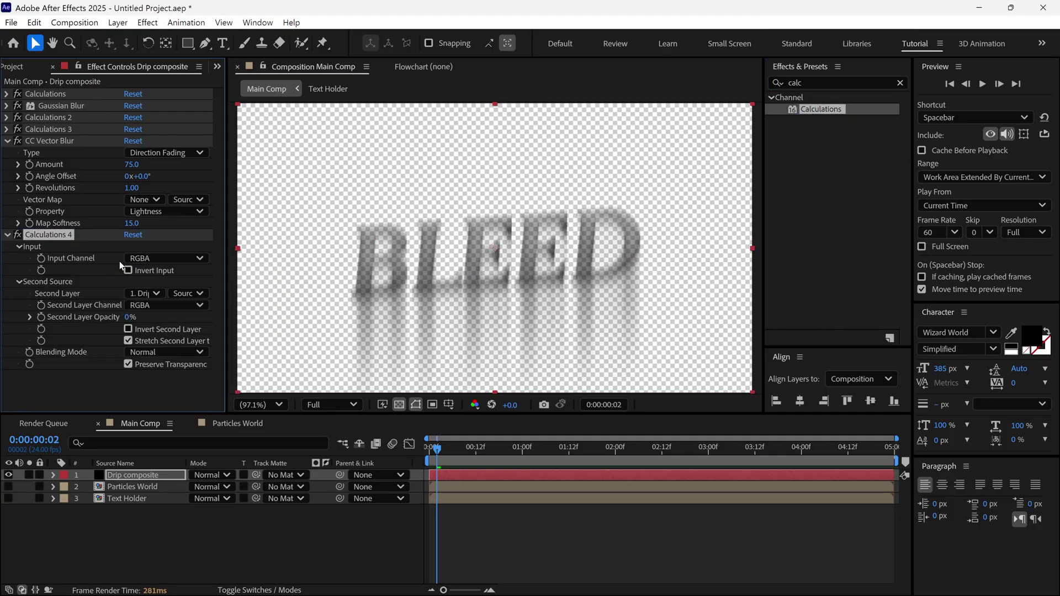
Set Calculations 4 to use Particles World as second layer at 50% opacity, with Preserve Transparency off
{"action": "left_click", "coordinate": [143, 294]}
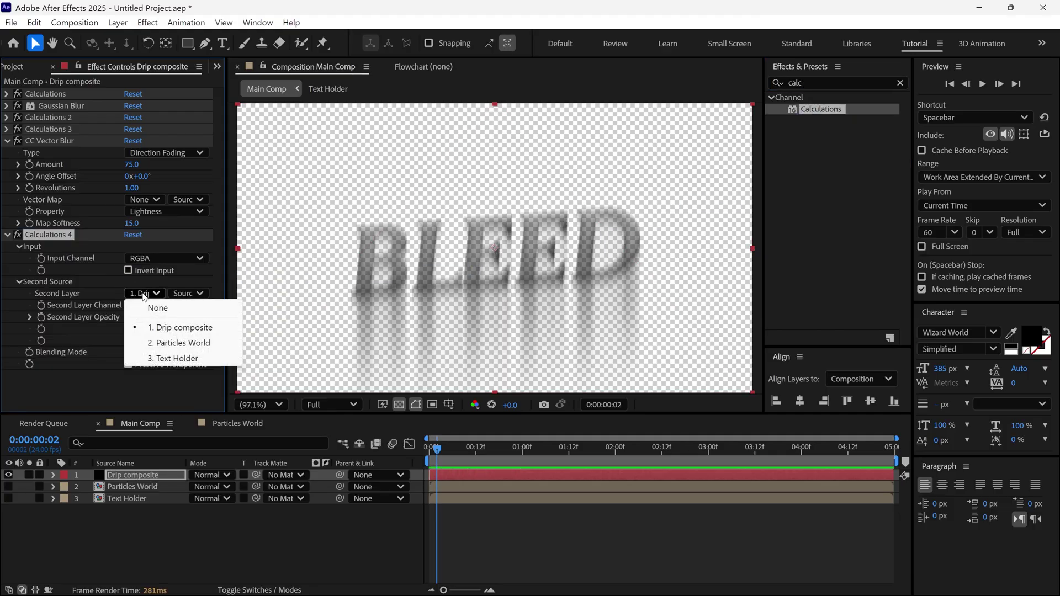
{"action": "left_click", "coordinate": [197, 340]}
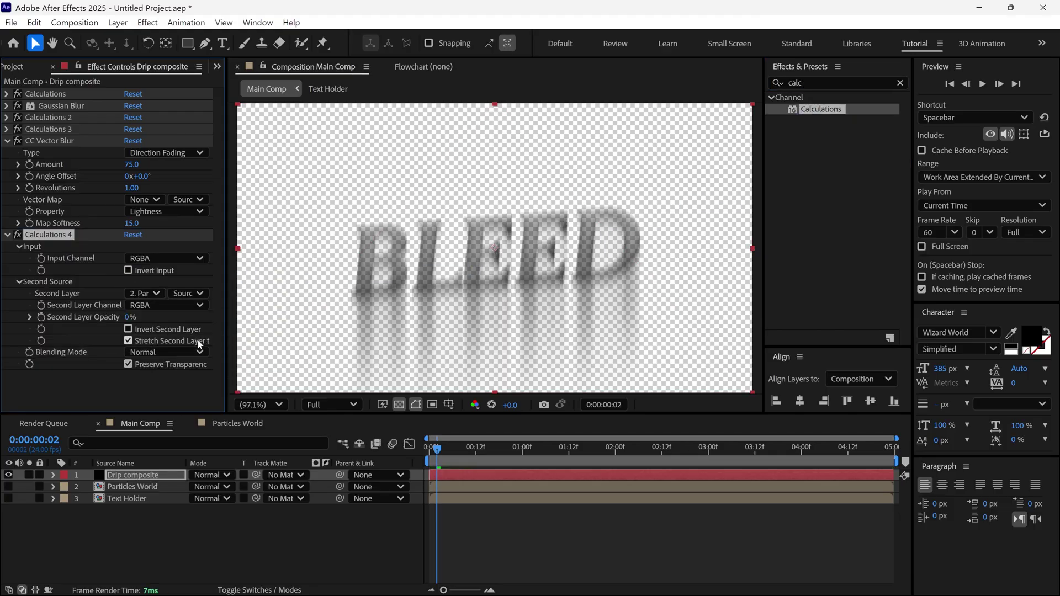
{"action": "mouse_move", "coordinate": [129, 321]}
{"action": "left_mouse_down"}
{"action": "mouse_move", "coordinate": [163, 314]}
{"action": "mouse_move", "coordinate": [132, 317]}
{"action": "left_mouse_up"}
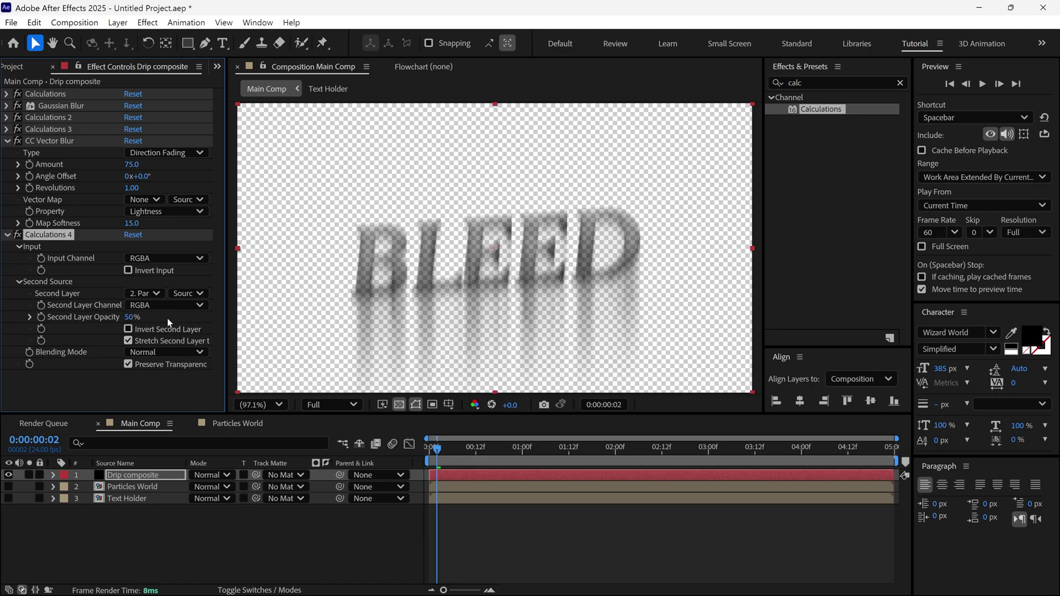
{"action": "left_click", "coordinate": [127, 364]}
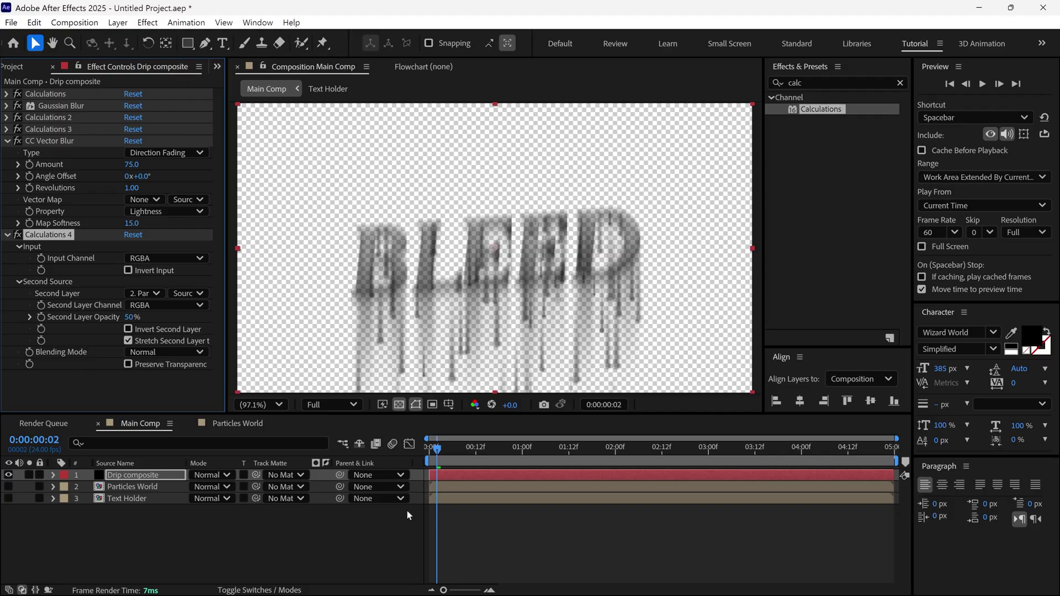
Move the playhead to 0:00:01:01 and apply the CC Threshold effect to the Drip composite layer
{"action": "left_click_drag", "start_coordinate": [473, 461], "coordinate": [528, 457]}
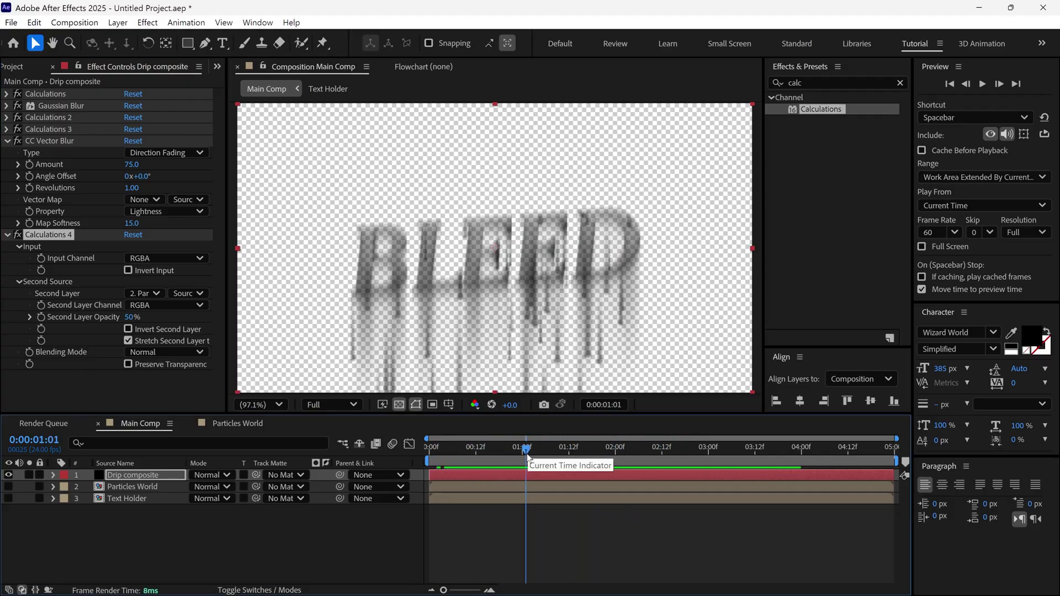
{"action": "left_click", "coordinate": [777, 82]}
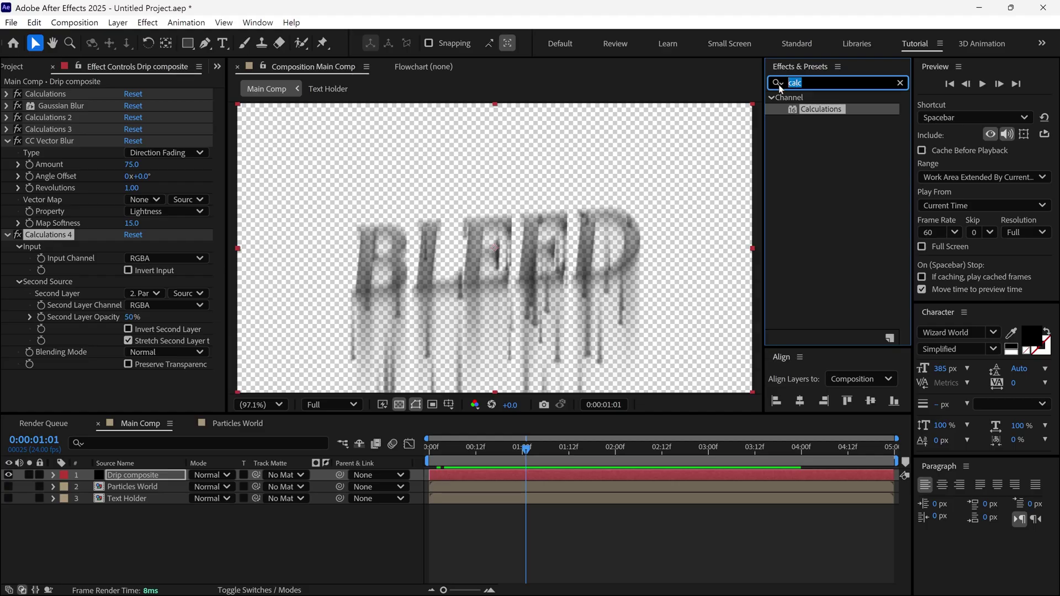
{"action": "type", "text": "cc th"}
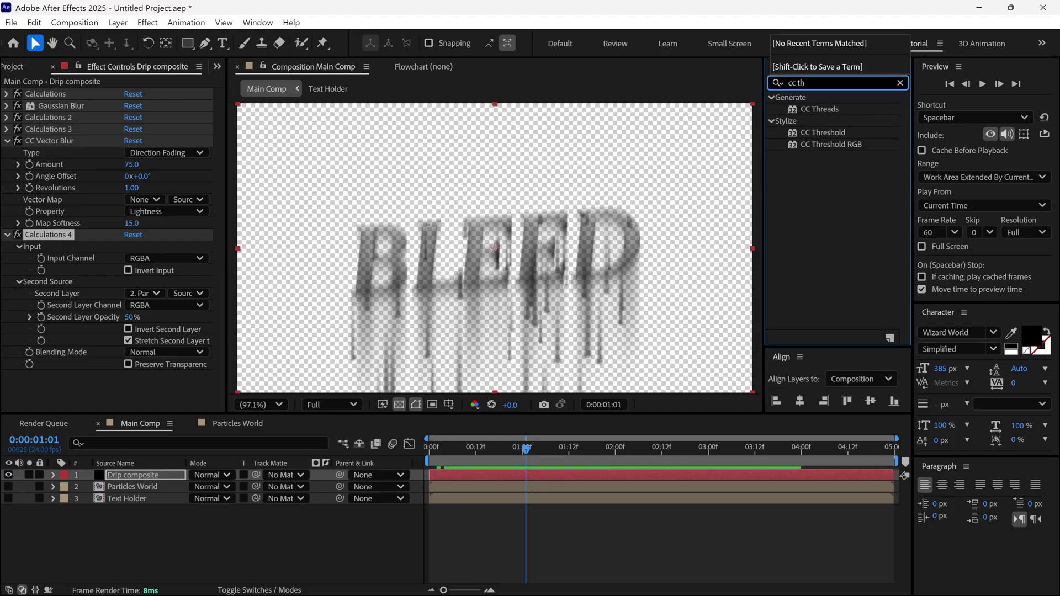
{"action": "double_click", "coordinate": [838, 134]}
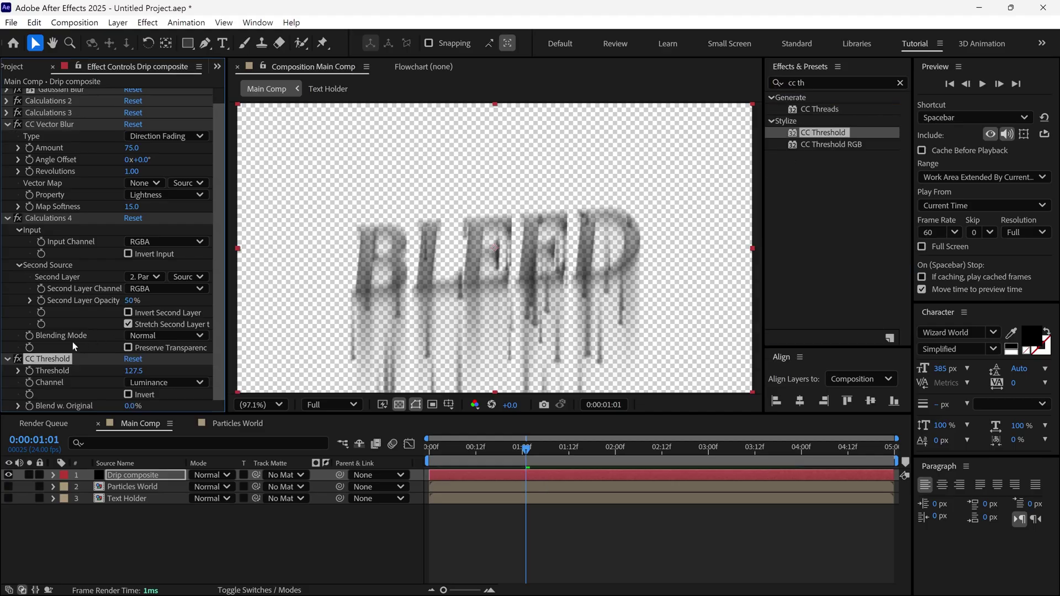
{"action": "left_click", "coordinate": [8, 218]}
Set the CC Threshold channel to Alpha and the threshold to 110
{"action": "left_click", "coordinate": [154, 270]}
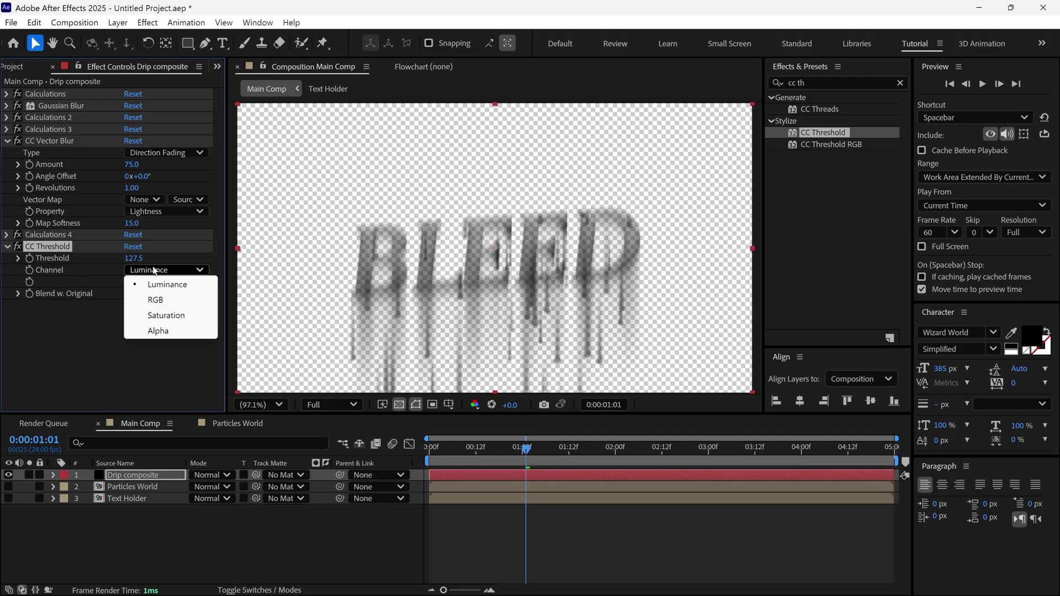
{"action": "left_click", "coordinate": [157, 331]}
{"action": "left_click", "coordinate": [134, 258]}
{"action": "type", "text": "110"}
{"action": "key", "text": "Return"}
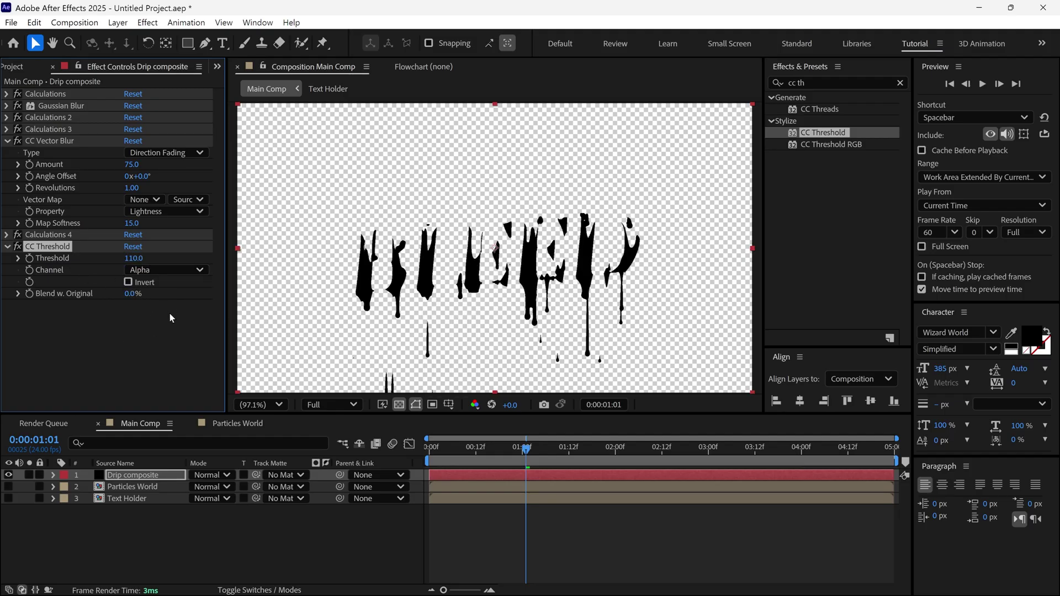
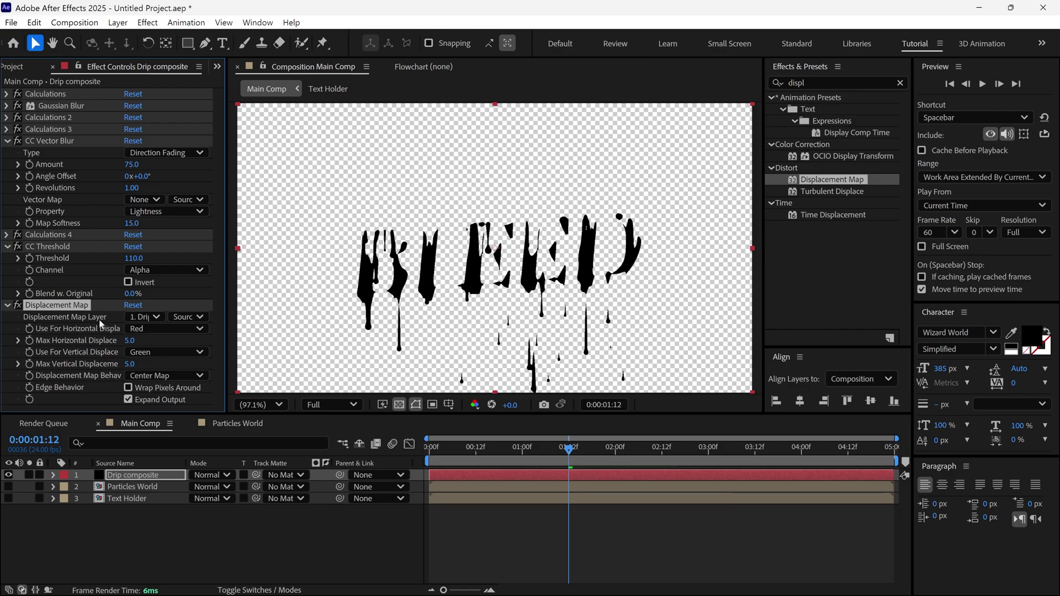
Set the Displacement Map effect's map layer to Text Holder and the maximum horizontal displacement to 10
{"action": "left_click", "coordinate": [138, 317]}
{"action": "left_click", "coordinate": [168, 380]}
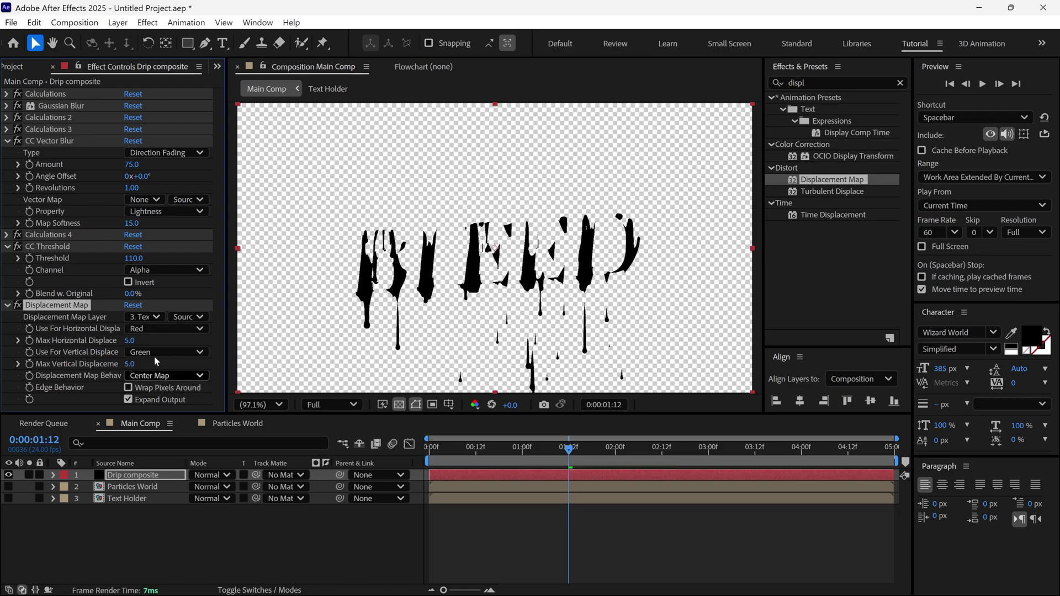
{"action": "left_click", "coordinate": [130, 340]}
{"action": "type", "text": "10"}
{"action": "key", "text": "Return"}
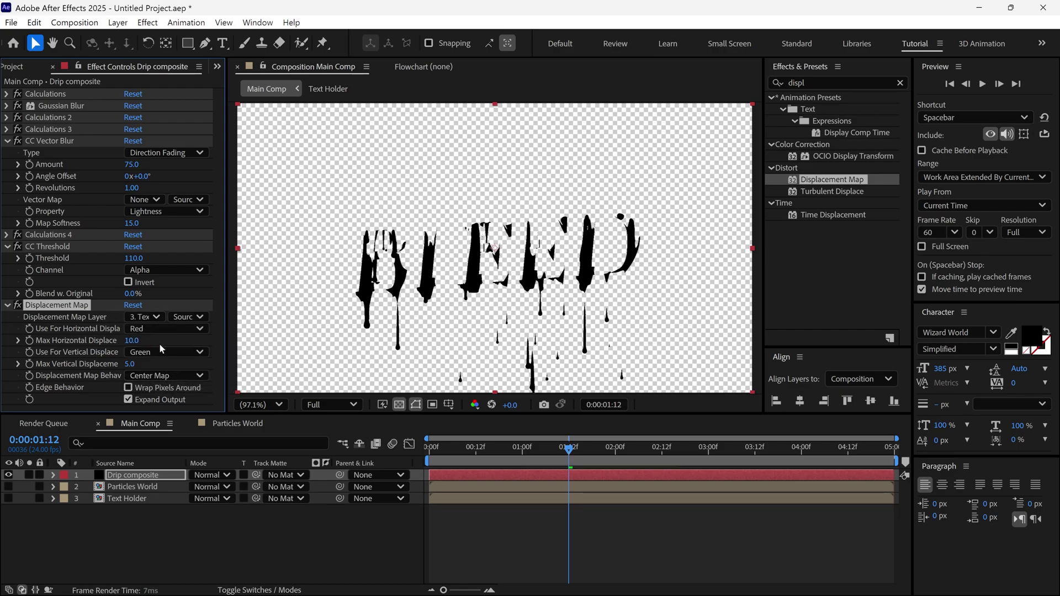
Set the Displacement Map's maximum vertical displacement to -10 and preview the animation
{"action": "left_click", "coordinate": [169, 363]}
{"action": "key", "text": "BackSpace"}
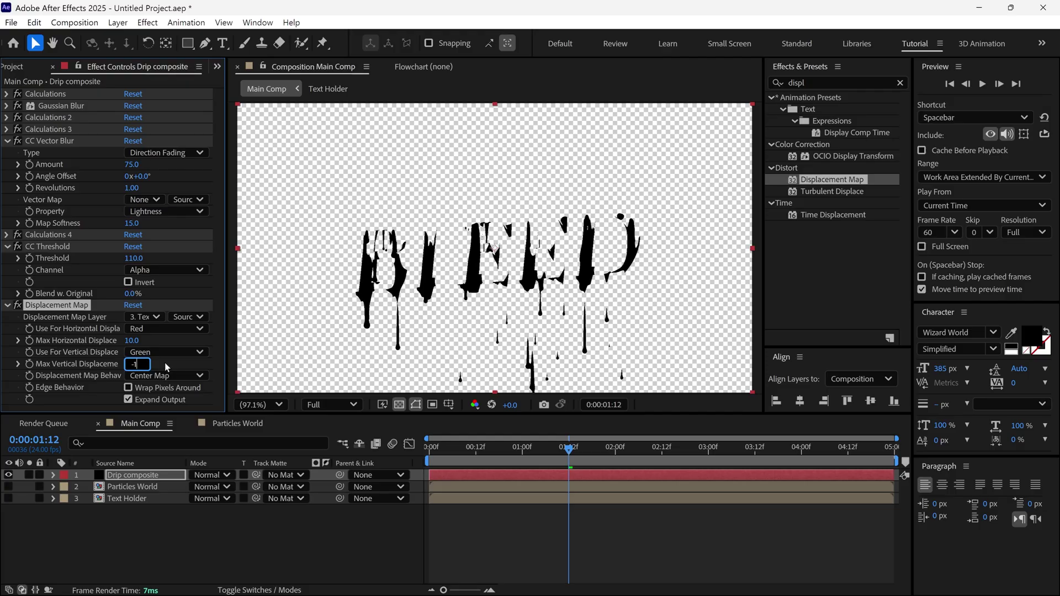
{"action": "type", "text": "-10"}
{"action": "key", "text": "Return"}
{"action": "key", "text": "space"}
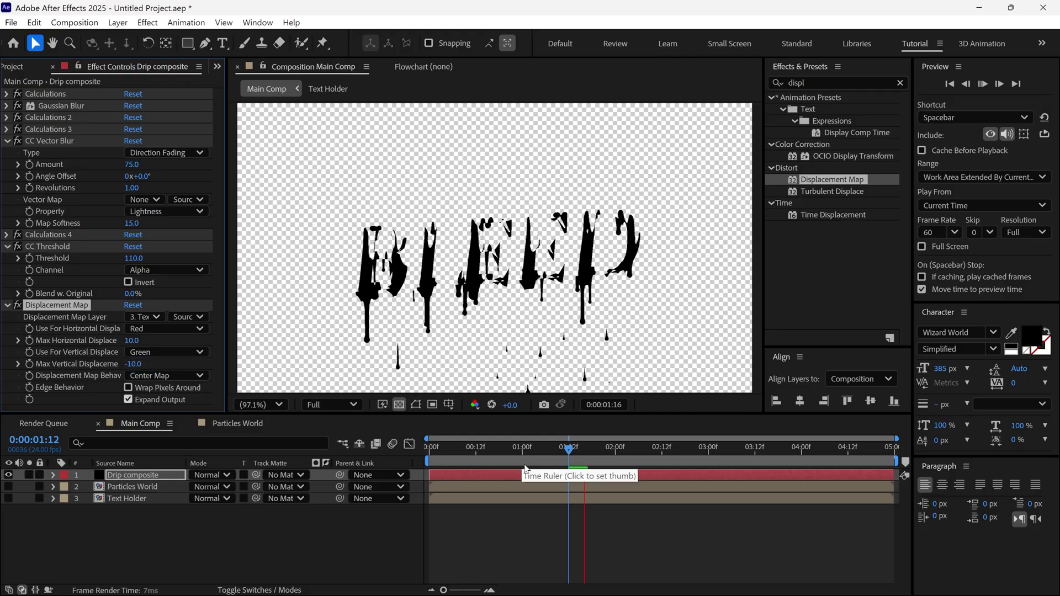
{"action": "key", "text": "space"}
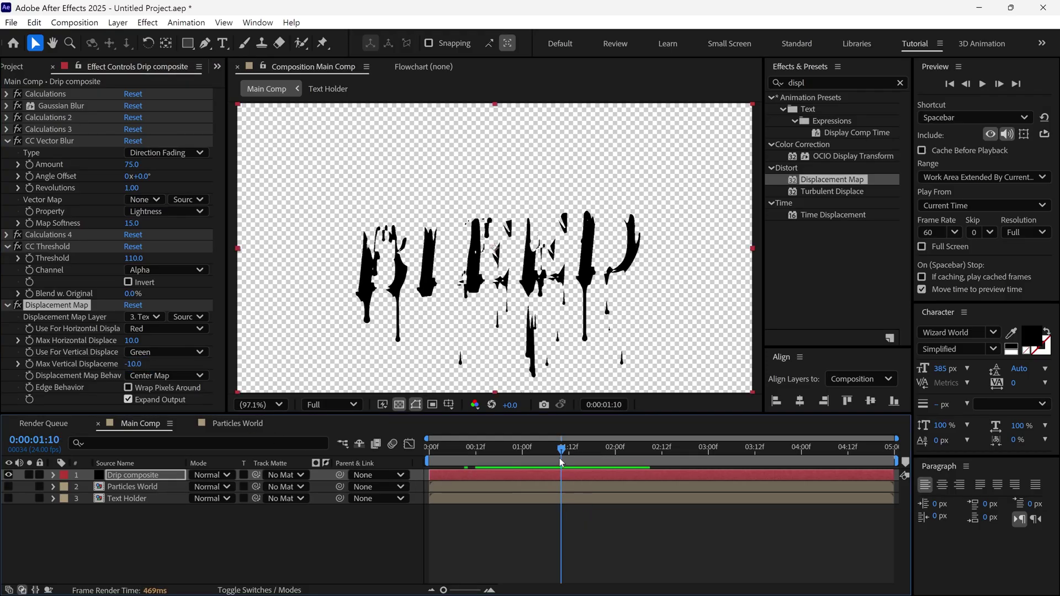
Hide the Drip composite layer and create a comp-sized solid named Body in a pale, greyish pink
{"action": "left_click", "coordinate": [8, 476]}
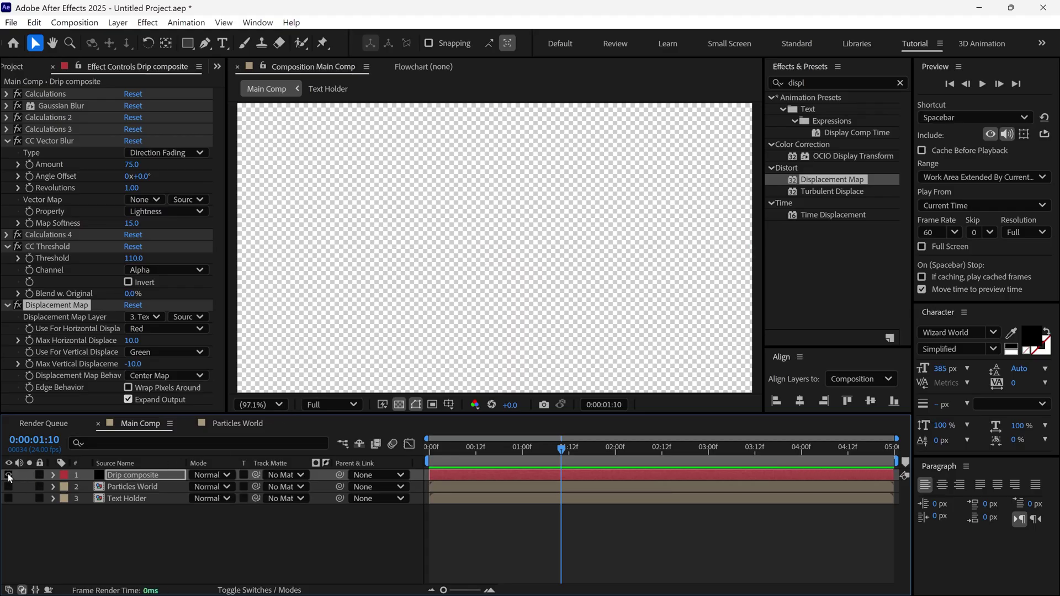
{"action": "right_click", "coordinate": [341, 233]}
{"action": "mouse_move", "coordinate": [364, 238]}
{"action": "left_click", "coordinate": [532, 272]}
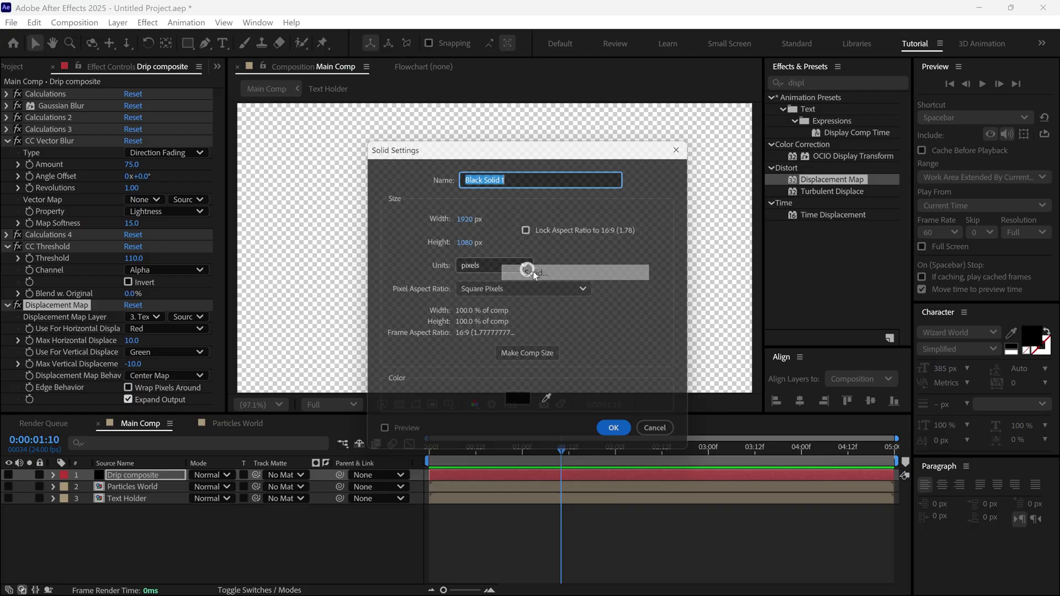
{"action": "type", "text": "Body"}
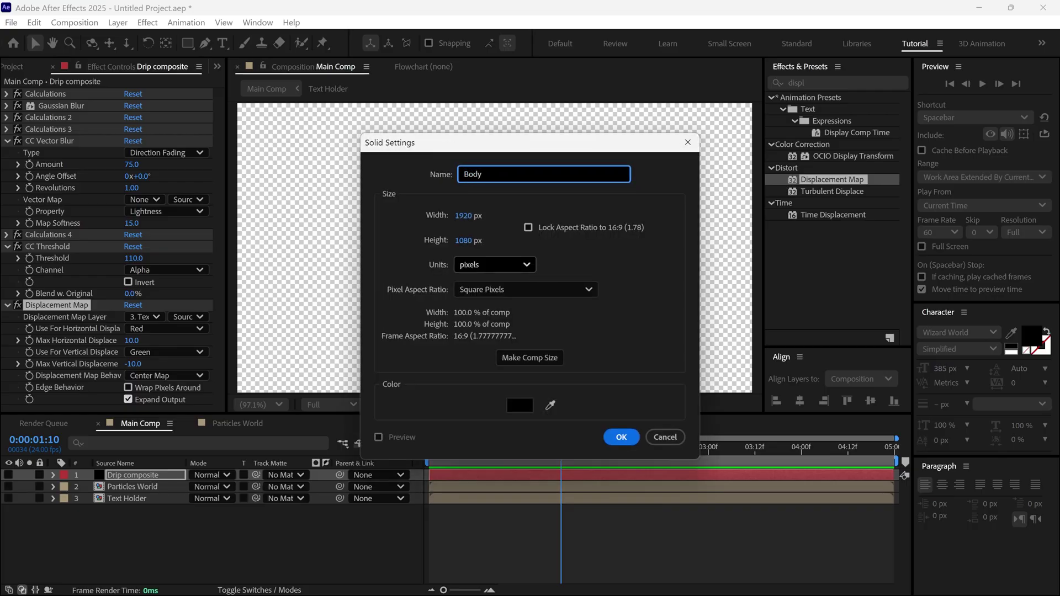
{"action": "left_click", "coordinate": [519, 405]}
{"action": "left_click", "coordinate": [452, 253]}
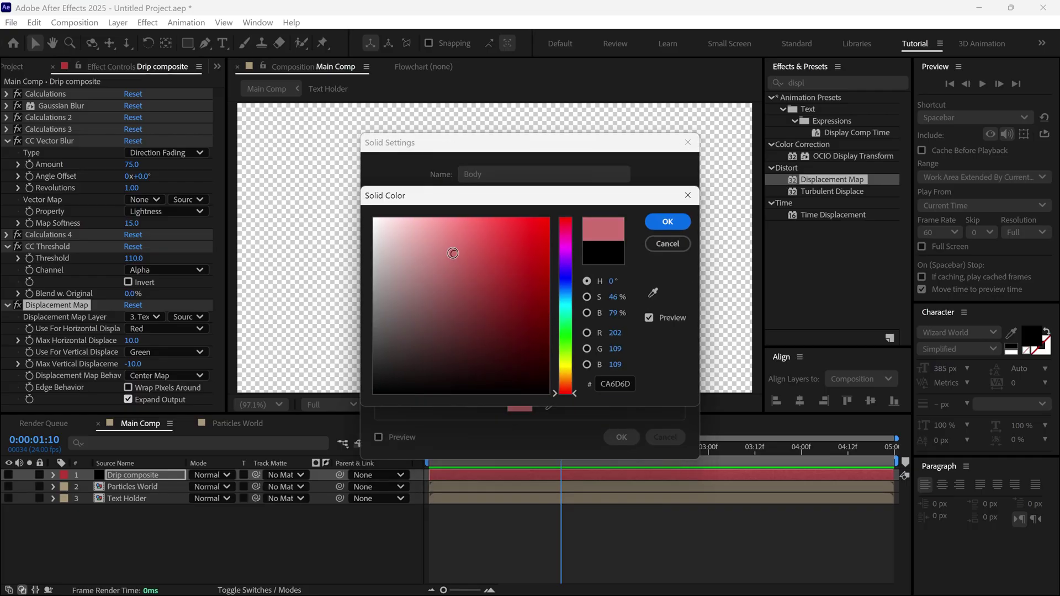
{"action": "left_click", "coordinate": [394, 258]}
{"action": "left_click", "coordinate": [667, 222]}
{"action": "left_click", "coordinate": [618, 367]}
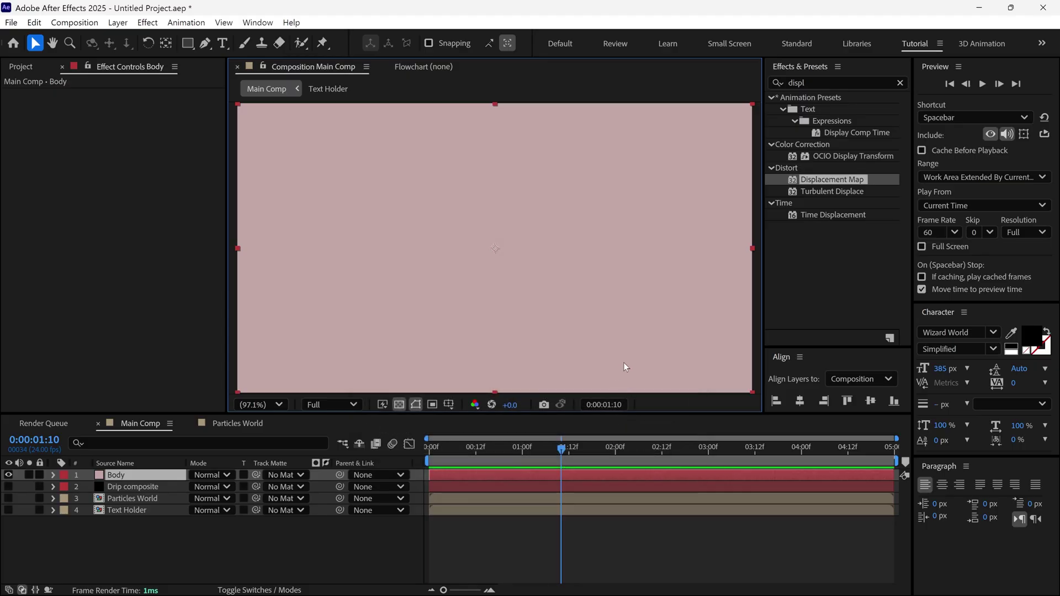
Apply Calculations to the Body layer with Text Holder as second layer, 100% second layer opacity and Stencil Alpha blending
{"action": "left_click", "coordinate": [827, 82]}
{"action": "type", "text": "calc"}
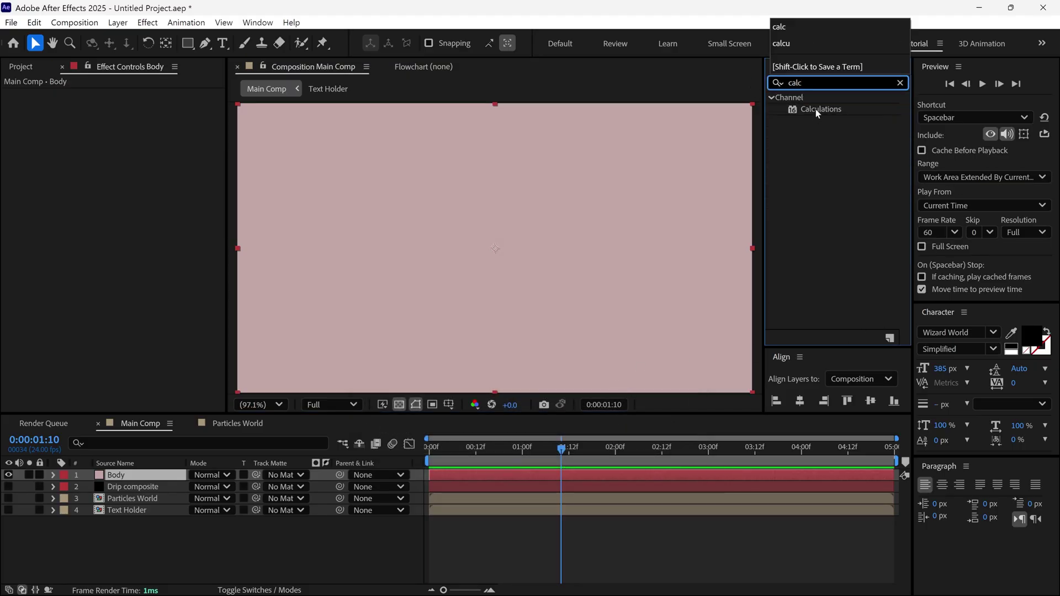
{"action": "left_click_drag", "start_coordinate": [817, 109], "coordinate": [523, 196]}
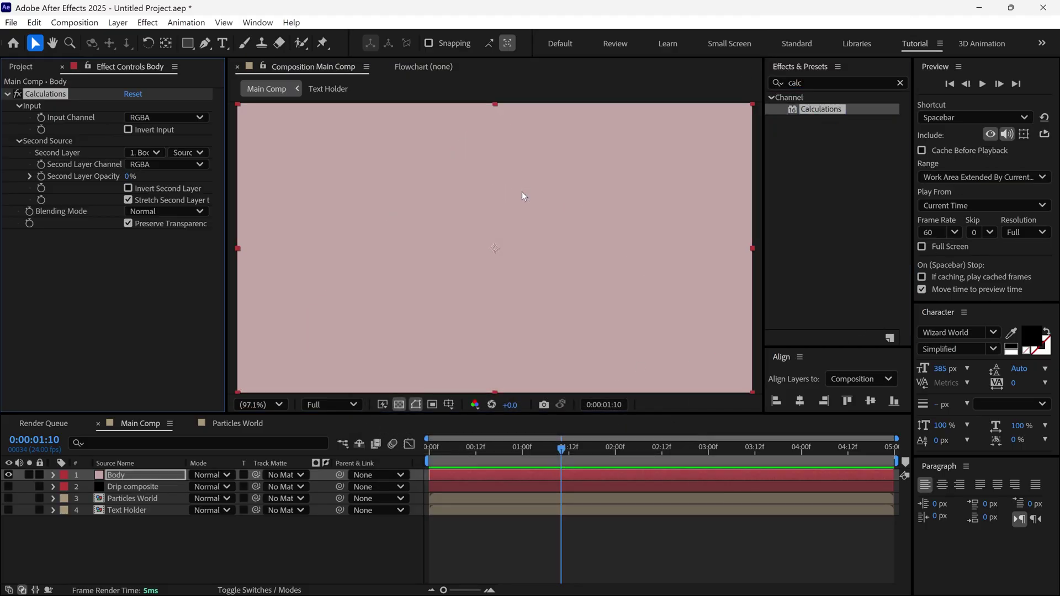
{"action": "left_click", "coordinate": [145, 153]}
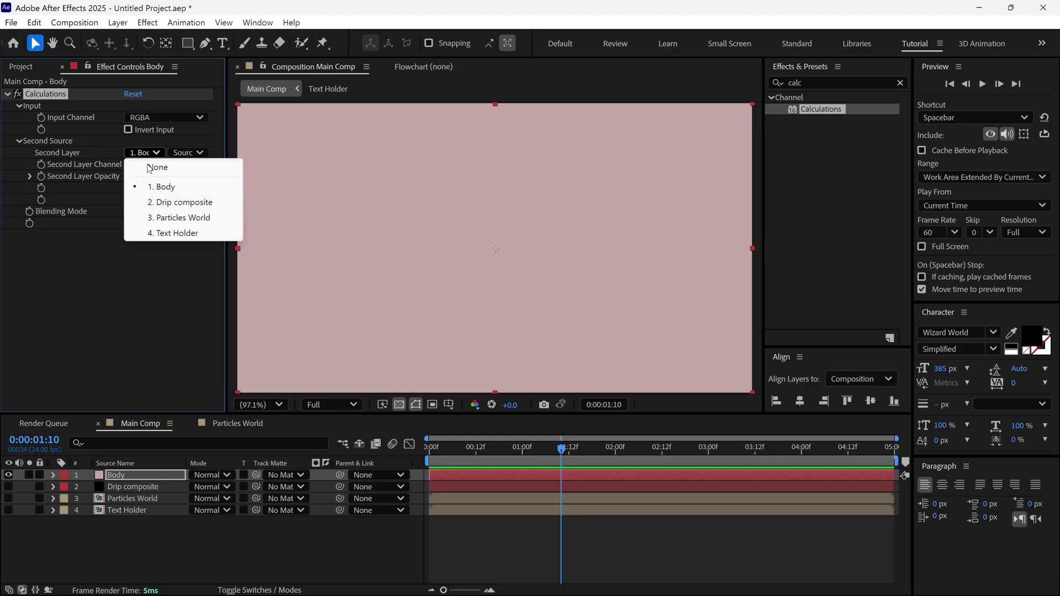
{"action": "left_click", "coordinate": [174, 234]}
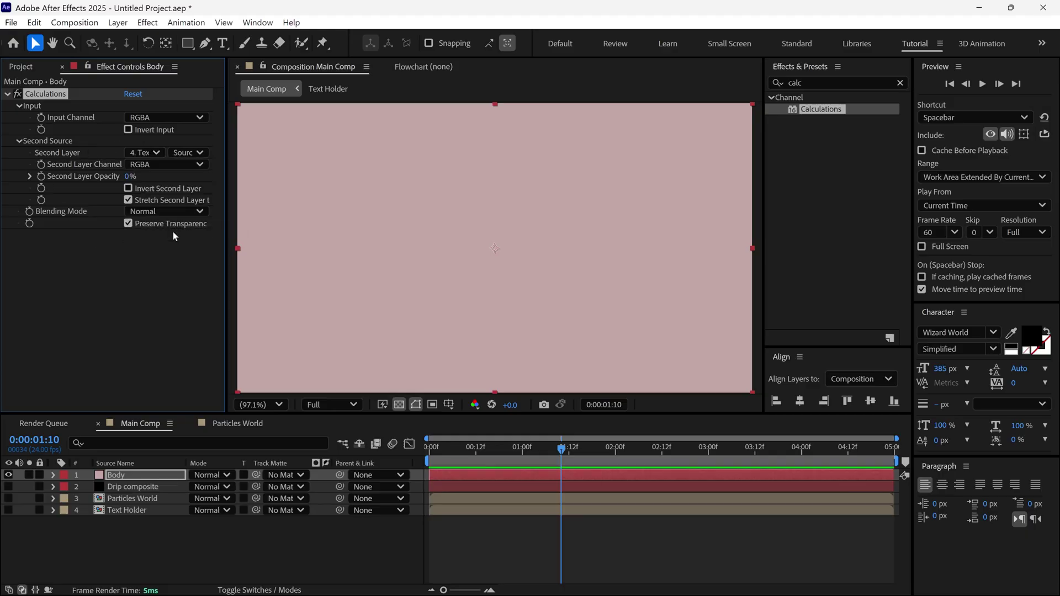
{"action": "left_click_drag", "start_coordinate": [128, 176], "coordinate": [202, 181]}
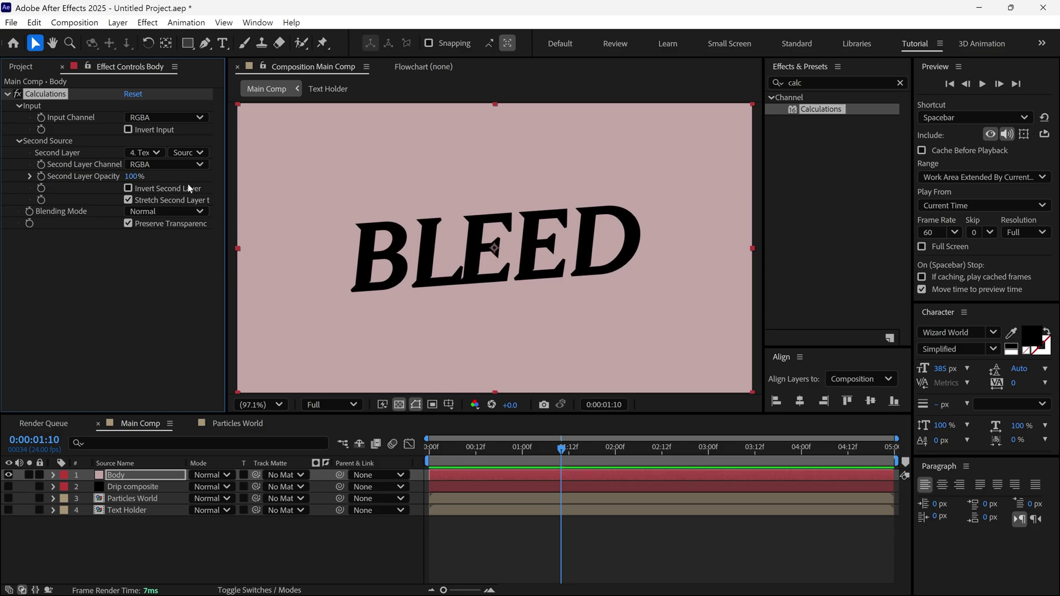
{"action": "left_click", "coordinate": [152, 213]}
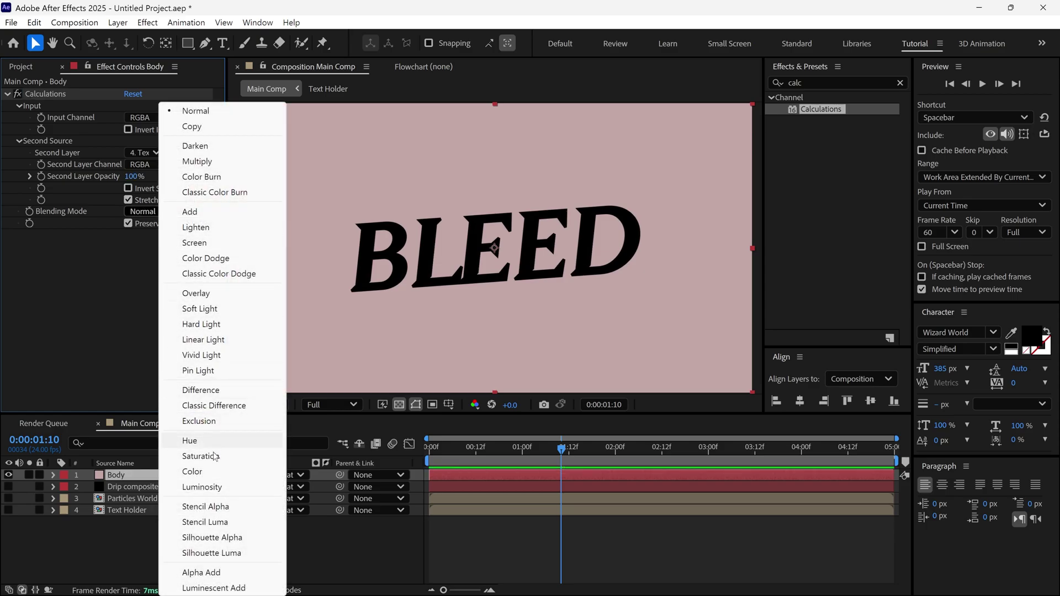
{"action": "left_click", "coordinate": [211, 506]}
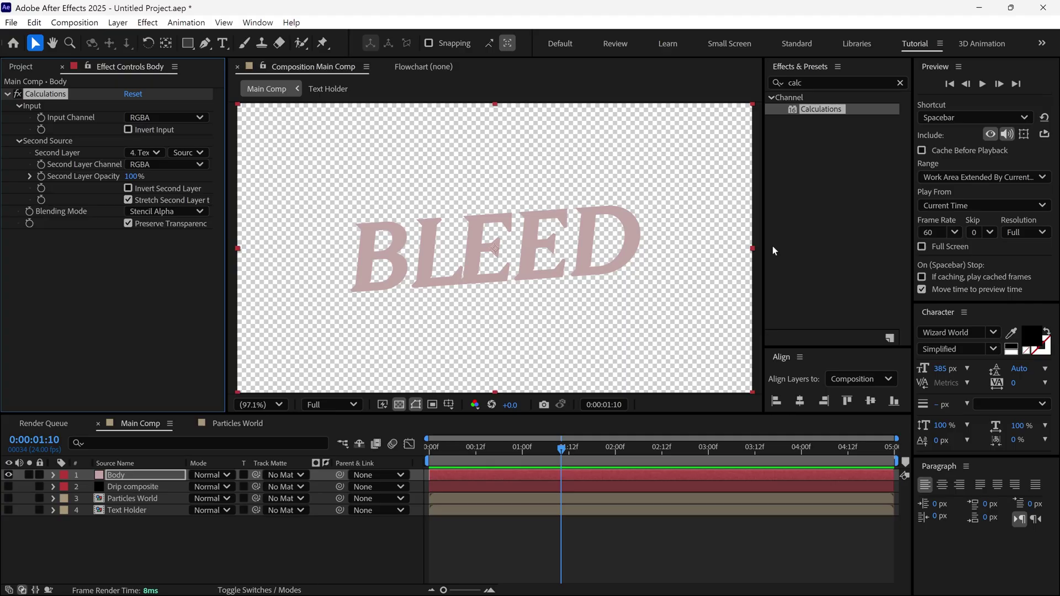
Add a second Calculations to Body using Drip composite with Effects & Masks, 100% second layer opacity and Preserve Transparency off
{"action": "left_click", "coordinate": [787, 83]}
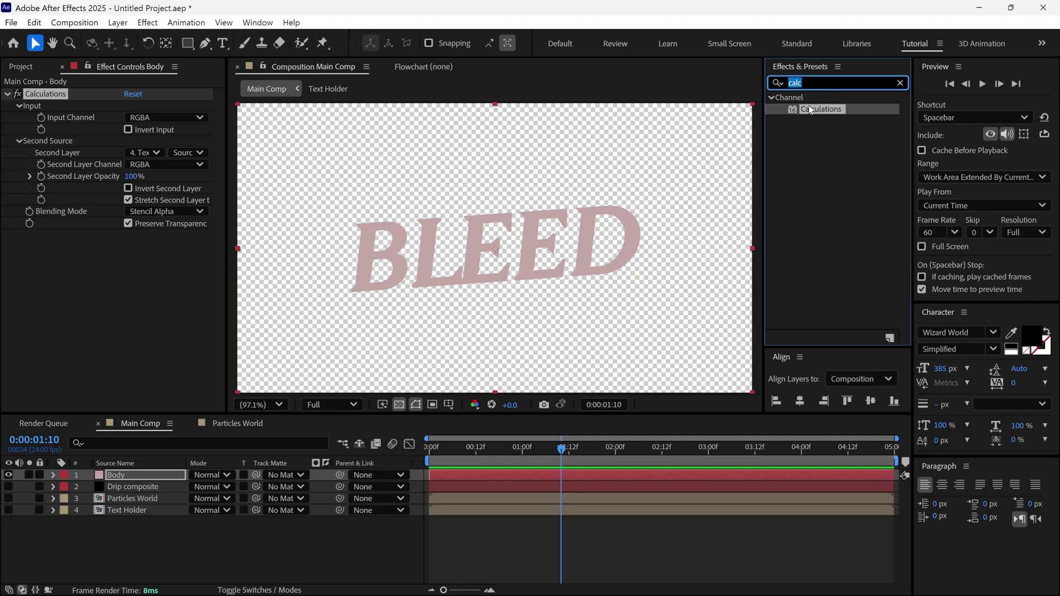
{"action": "left_click_drag", "start_coordinate": [810, 110], "coordinate": [331, 282]}
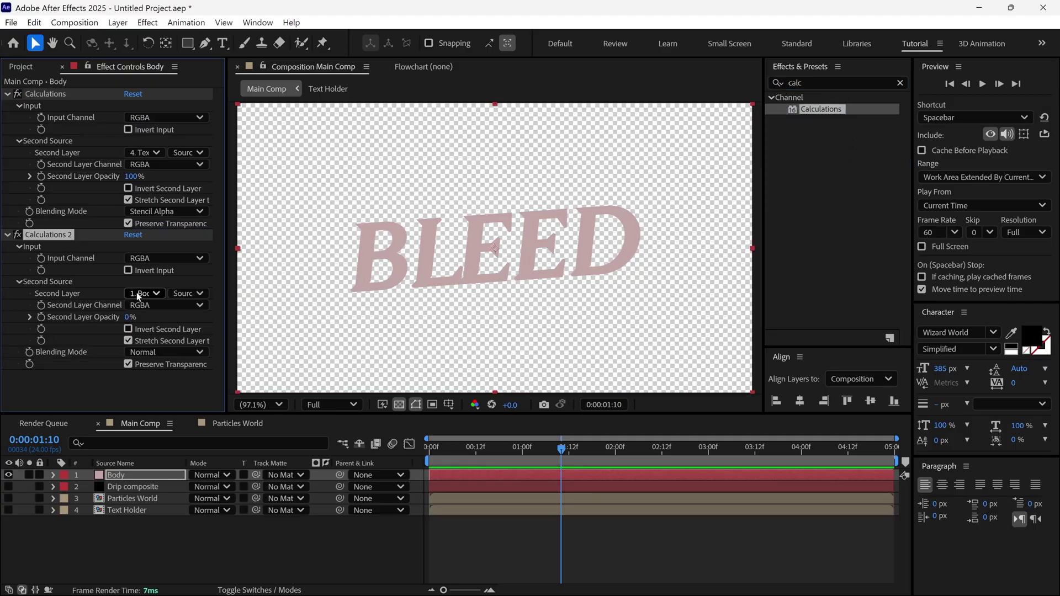
{"action": "left_click", "coordinate": [138, 295]}
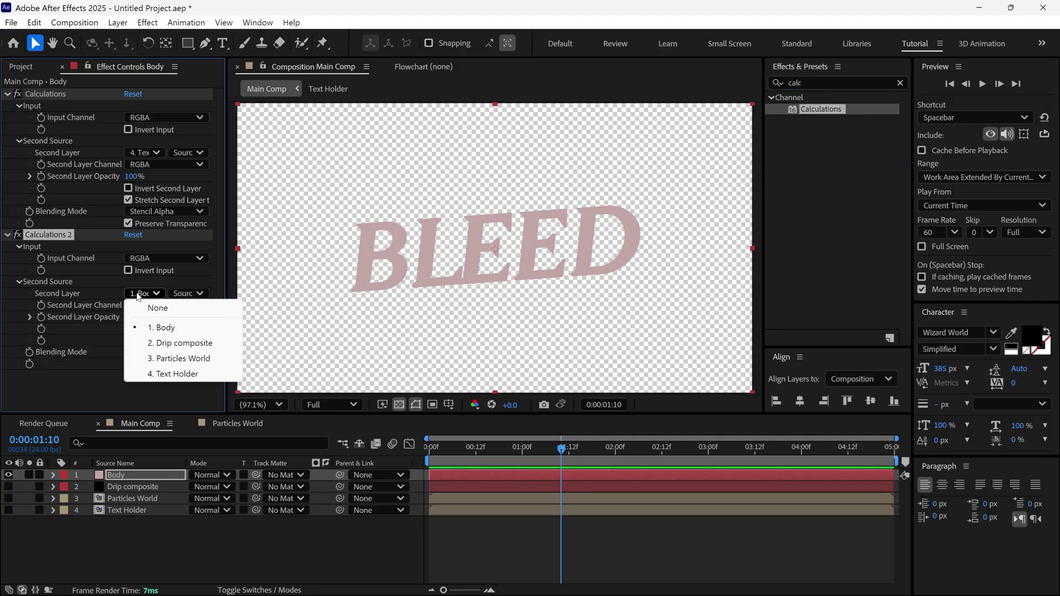
{"action": "left_click", "coordinate": [166, 343]}
{"action": "left_click", "coordinate": [191, 294]}
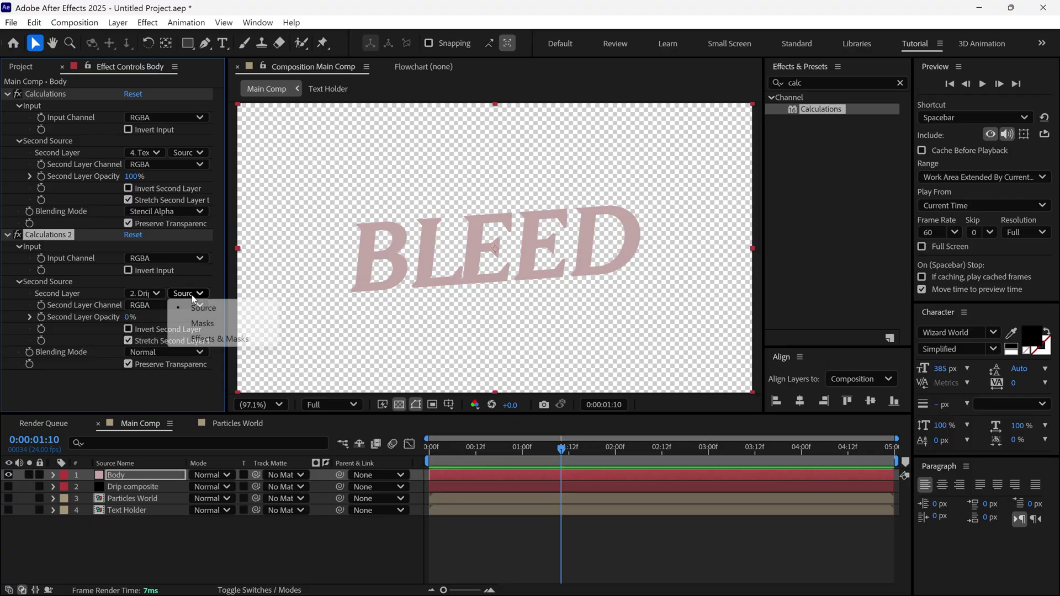
{"action": "left_click", "coordinate": [225, 337]}
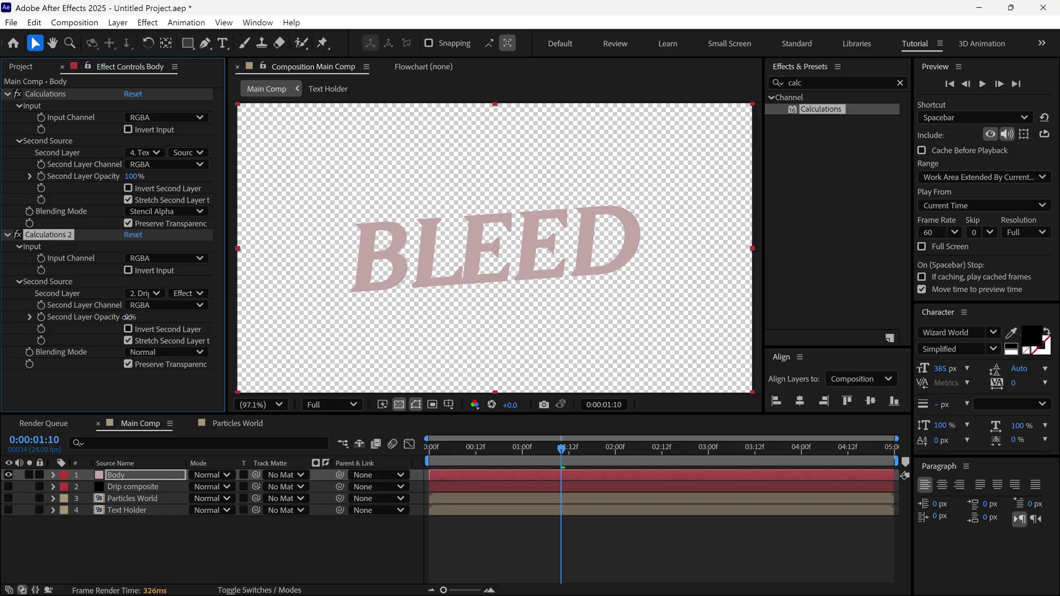
{"action": "left_click_drag", "start_coordinate": [128, 317], "coordinate": [198, 316]}
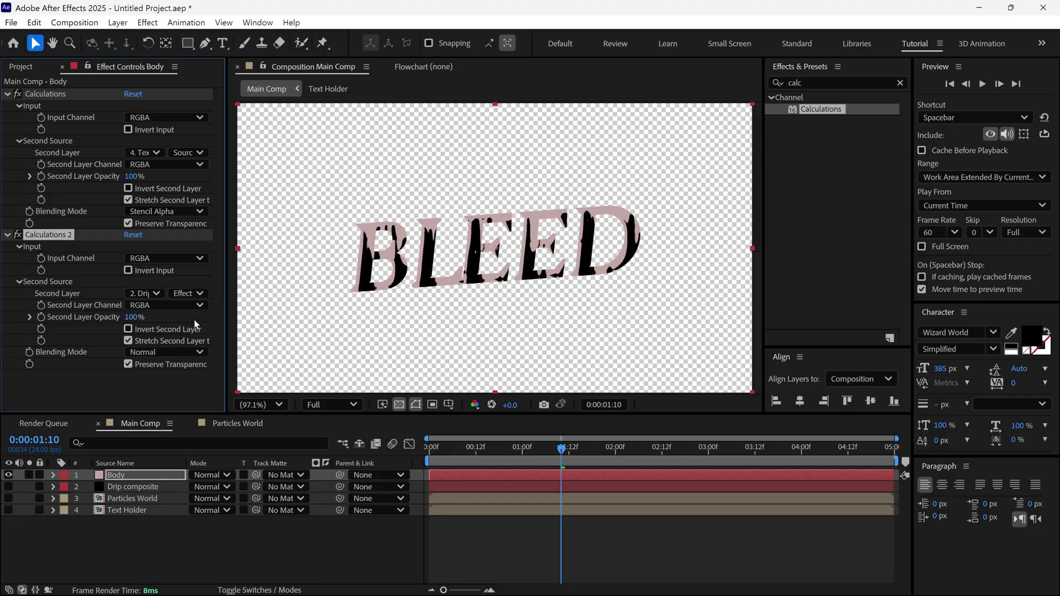
{"action": "left_click", "coordinate": [128, 365]}
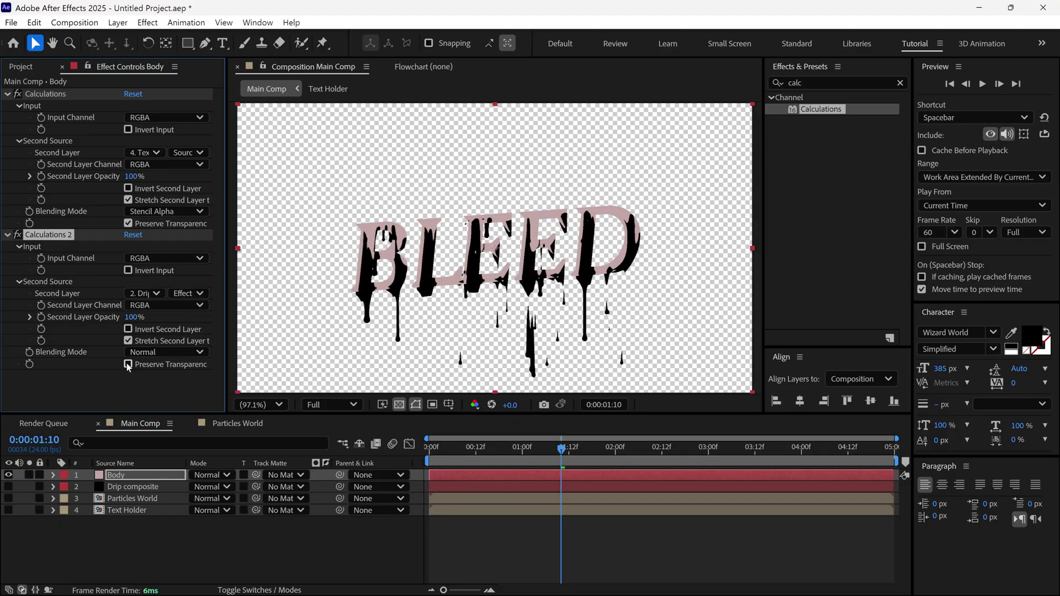
Apply Roughen Edges to the Body layer and set its fractal influence to 0.5
{"action": "left_click_drag", "start_coordinate": [561, 448], "coordinate": [530, 481]}
{"action": "scroll", "coordinate": [498, 326], "scroll_direction": "up", "scroll_amount": 3}
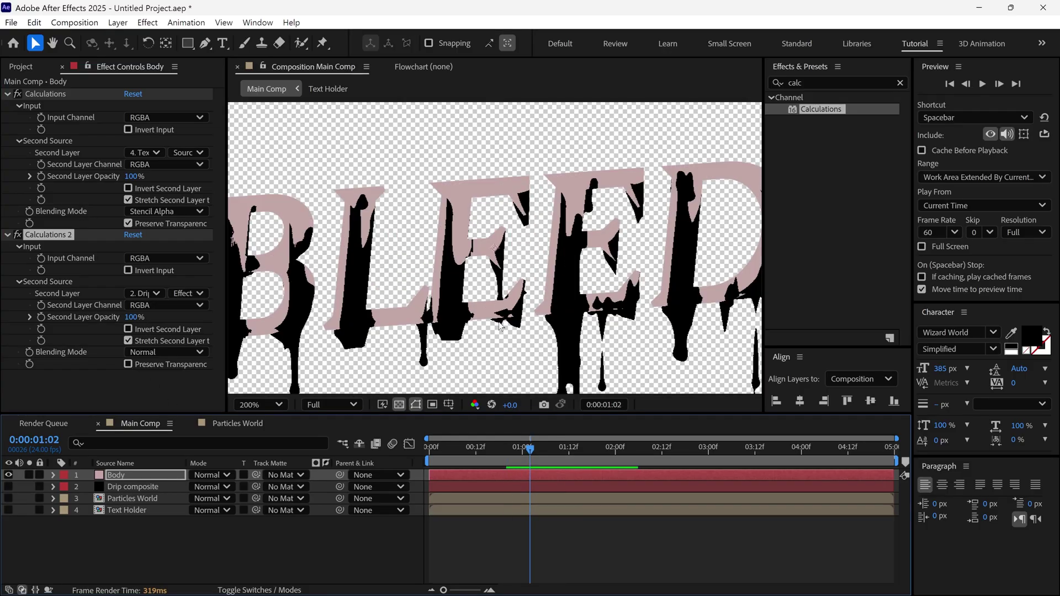
{"action": "left_click", "coordinate": [792, 83]}
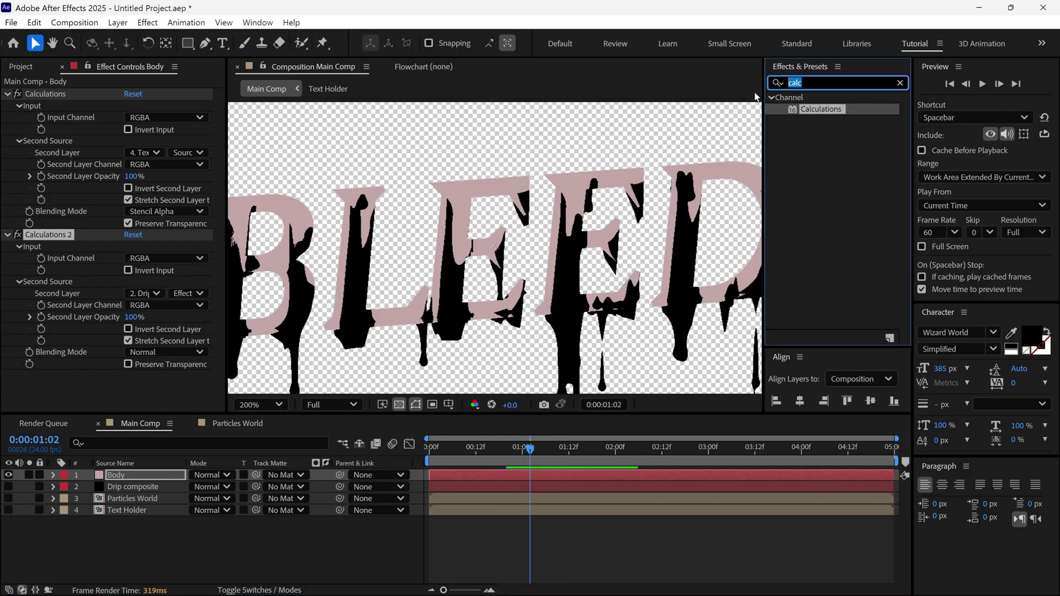
{"action": "type", "text": "roug"}
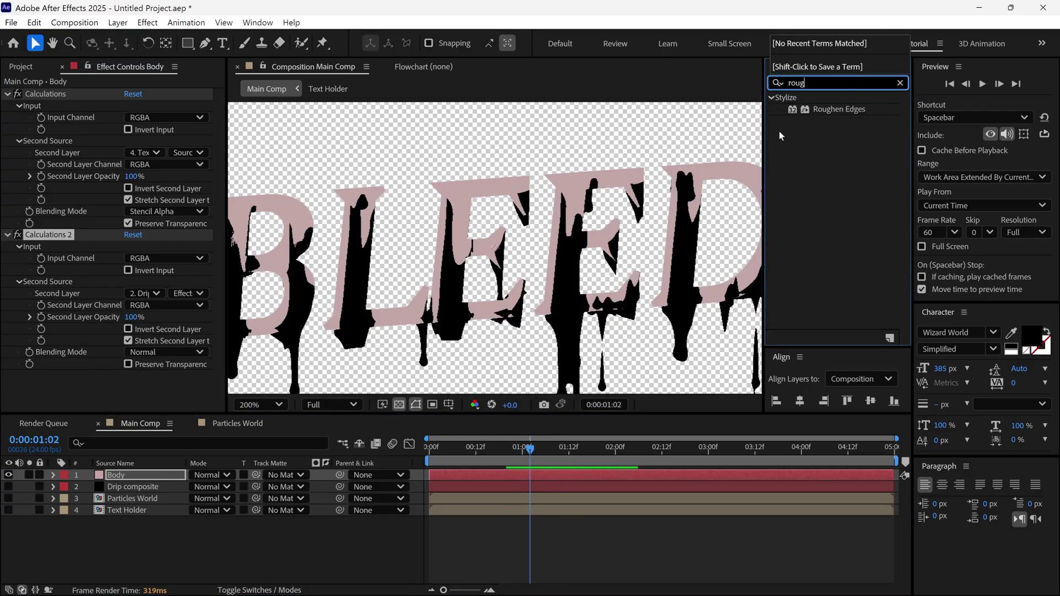
{"action": "double_click", "coordinate": [836, 110]}
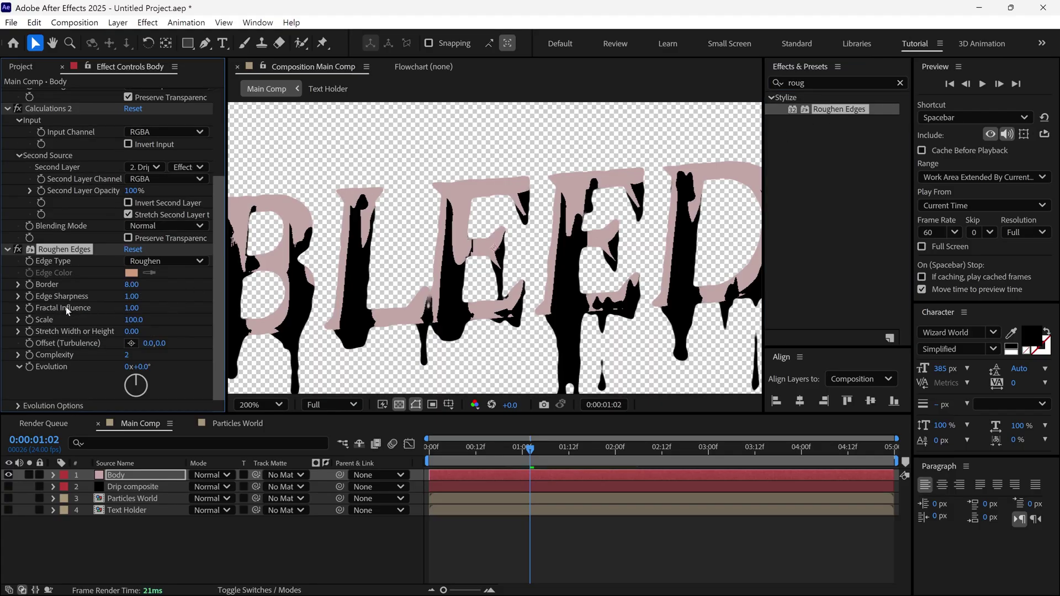
{"action": "left_click", "coordinate": [133, 307]}
{"action": "type", "text": "0.5"}
{"action": "key", "text": "Return"}
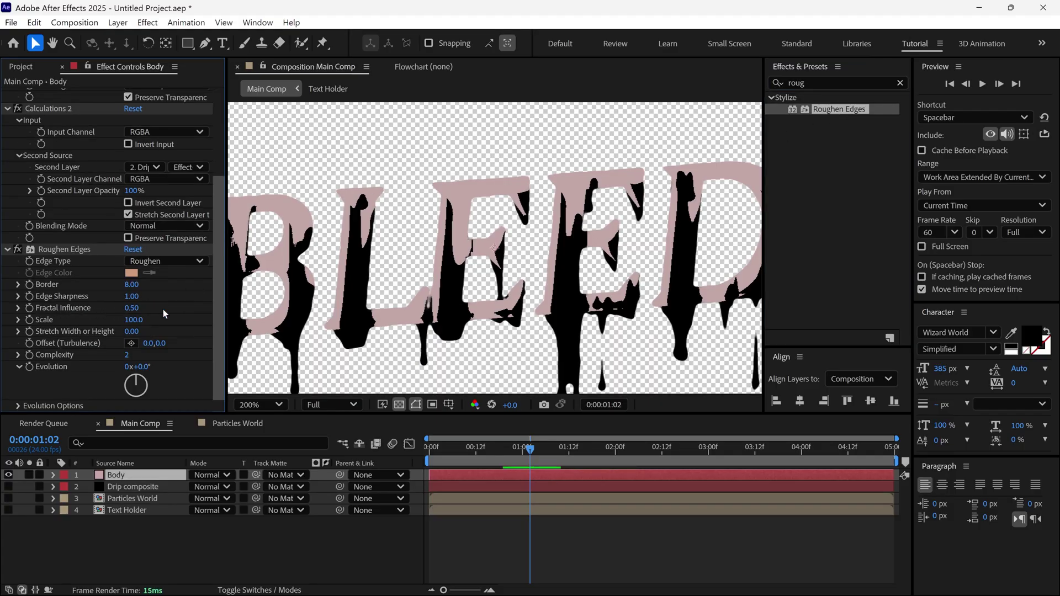
Apply a Fill effect to the Body layer in dark red B70000 and preview the animation
{"action": "key", "text": "shift+slash"}
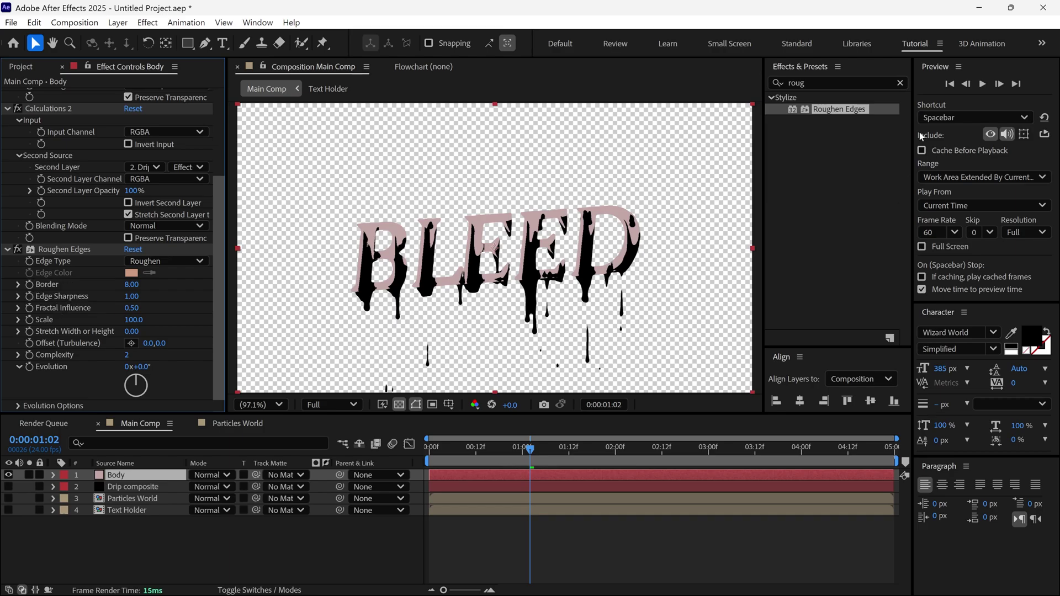
{"action": "left_click", "coordinate": [775, 84]}
{"action": "type", "text": "fill"}
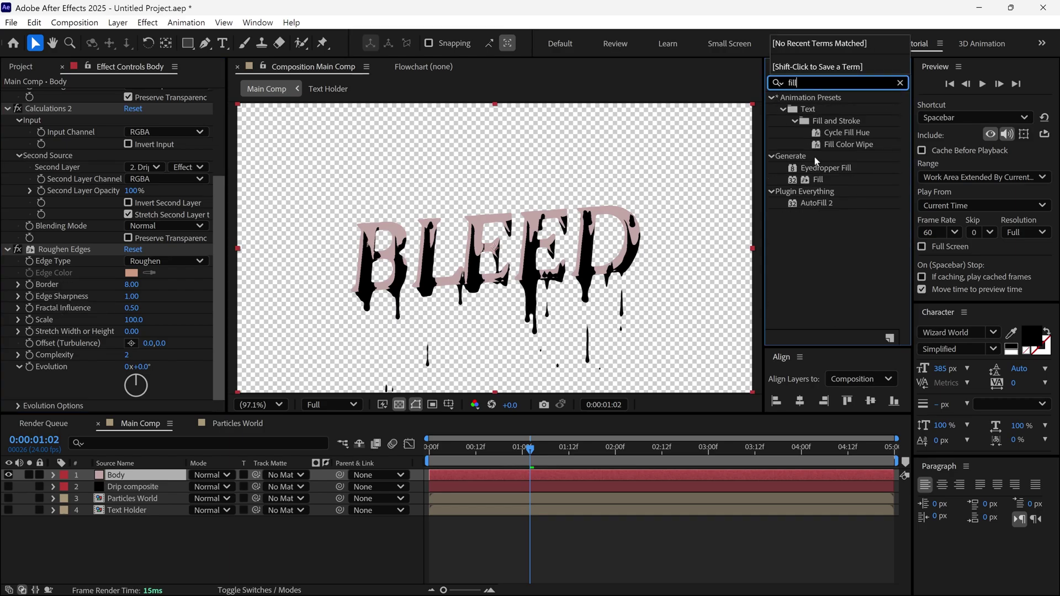
{"action": "double_click", "coordinate": [823, 179]}
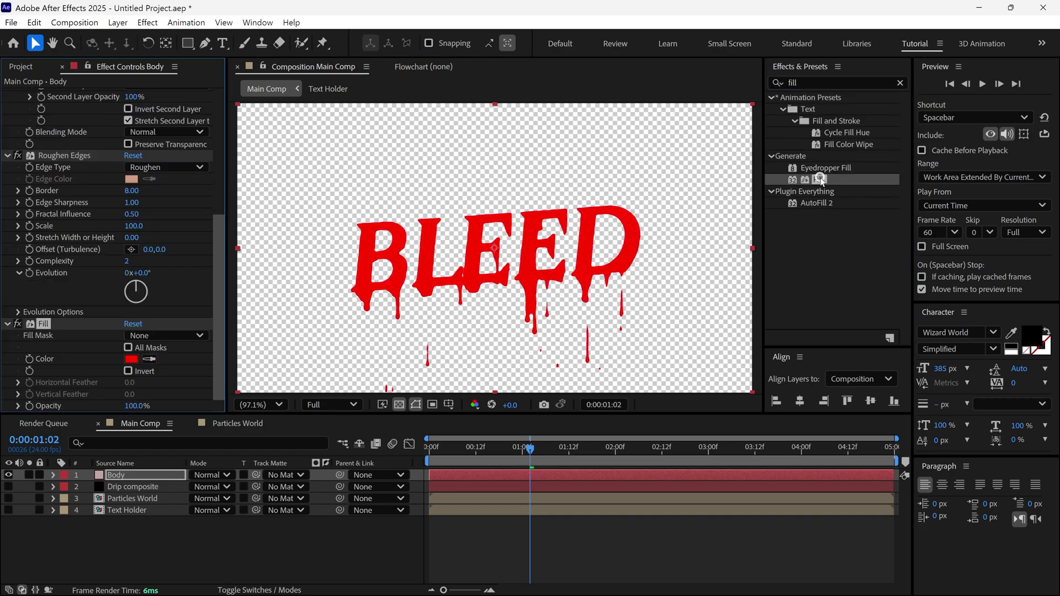
{"action": "left_click", "coordinate": [131, 359]}
{"action": "left_click_drag", "start_coordinate": [513, 207], "coordinate": [793, 165]}
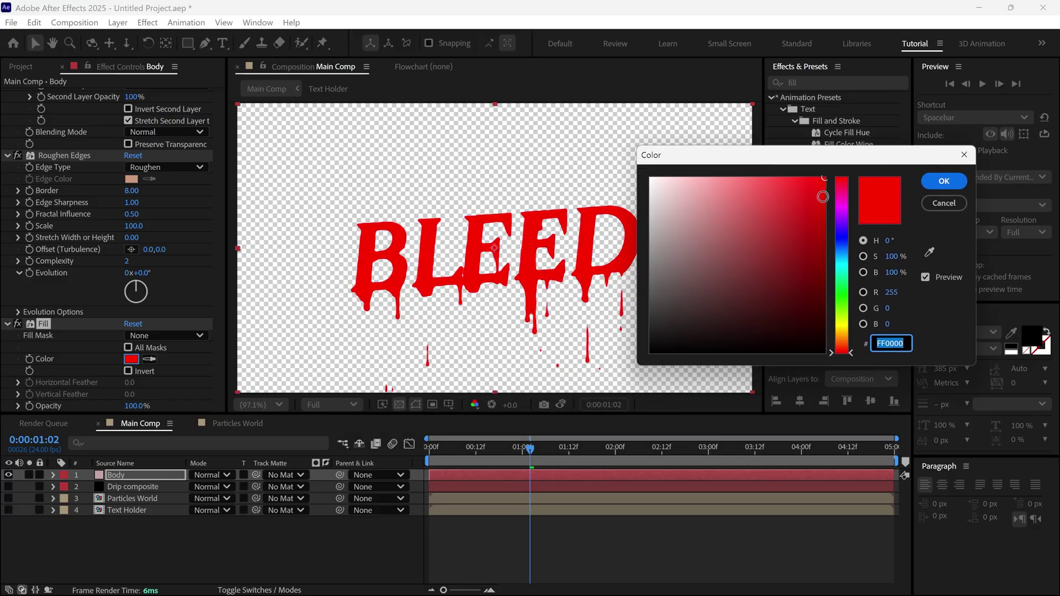
{"action": "left_click_drag", "start_coordinate": [823, 197], "coordinate": [837, 225]}
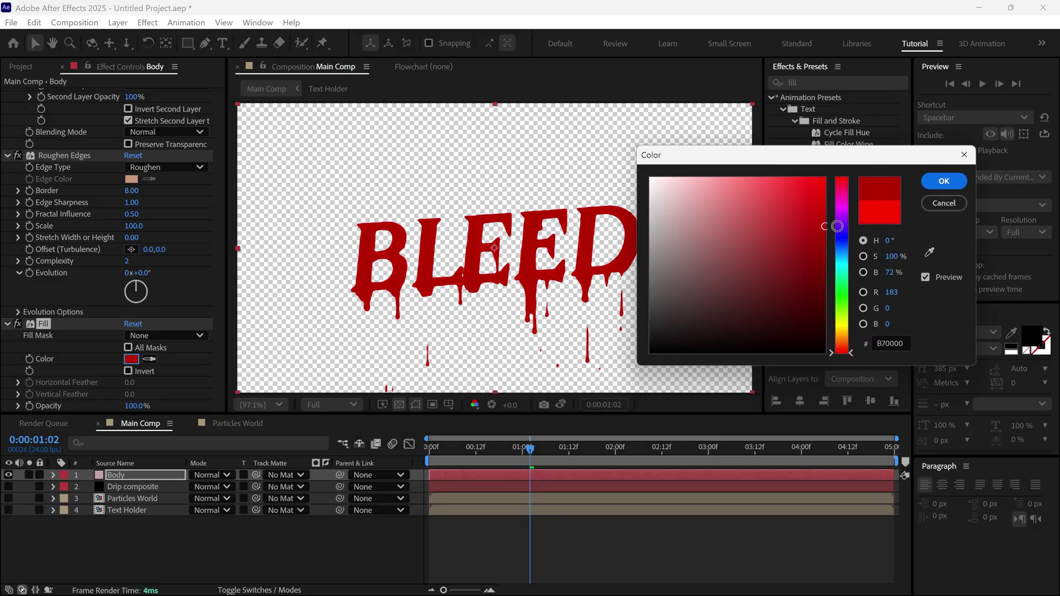
{"action": "left_click", "coordinate": [944, 181]}
{"action": "key", "text": "space"}
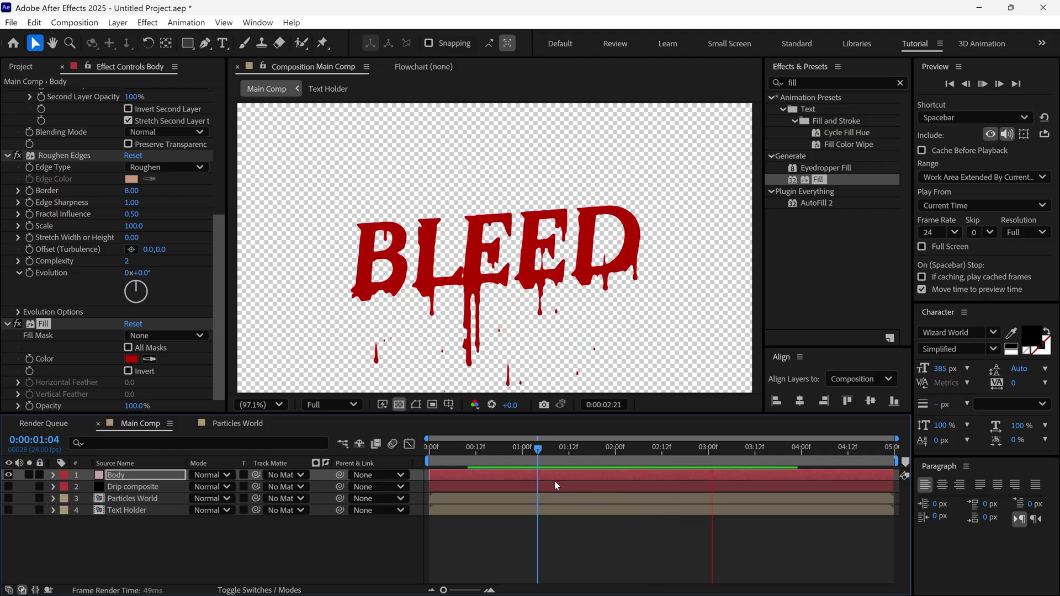
{"action": "left_click", "coordinate": [502, 456]}
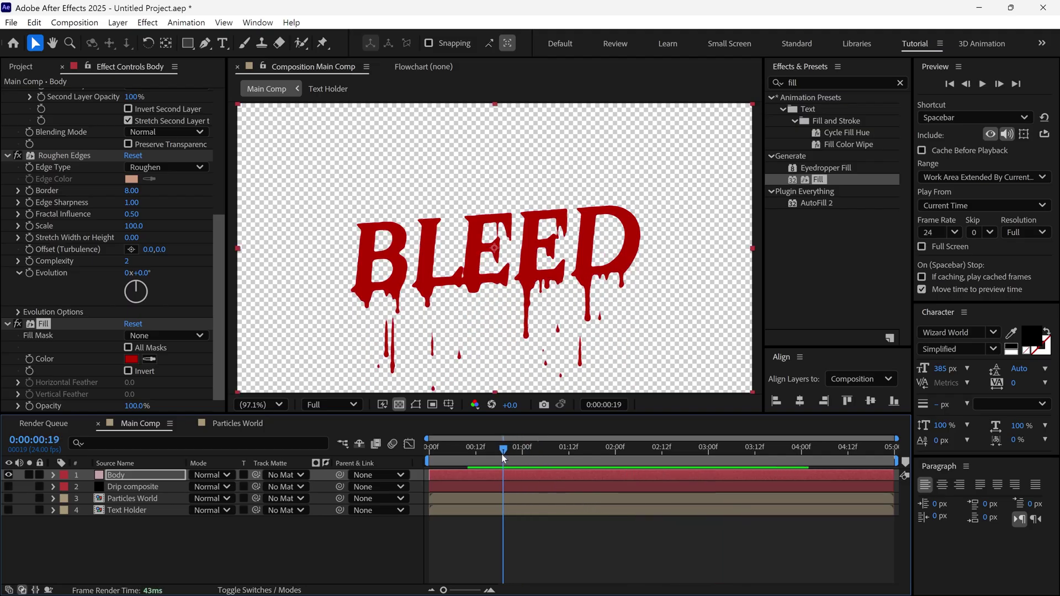
{"action": "left_click", "coordinate": [479, 447]}
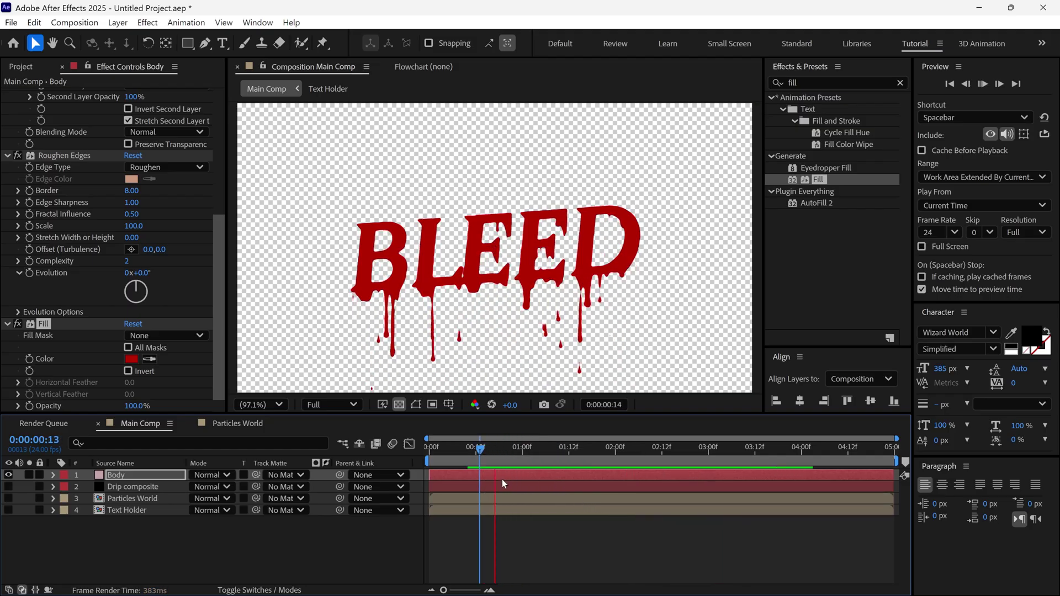
{"action": "key", "text": "space"}
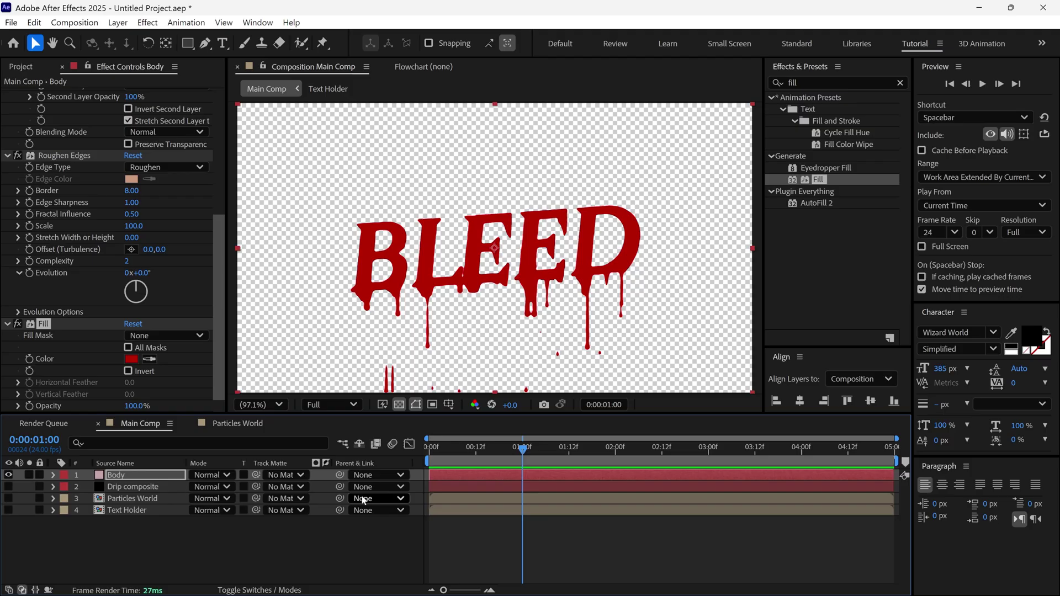
Add a Satin layer style to the Body layer and set its angle to 45°
{"action": "right_click", "coordinate": [147, 476]}
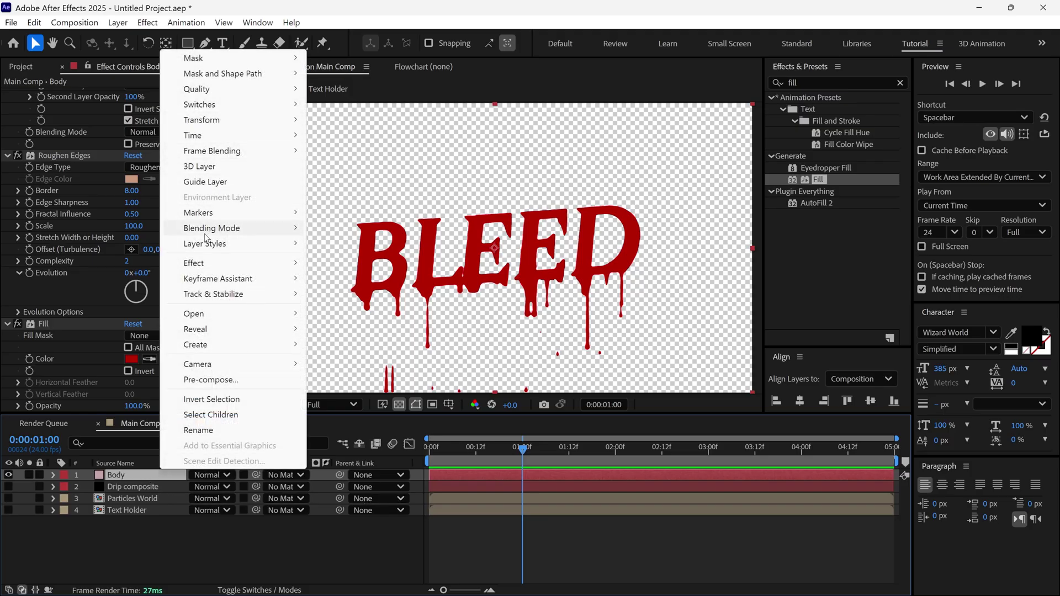
{"action": "mouse_move", "coordinate": [207, 243]}
{"action": "left_click", "coordinate": [341, 372]}
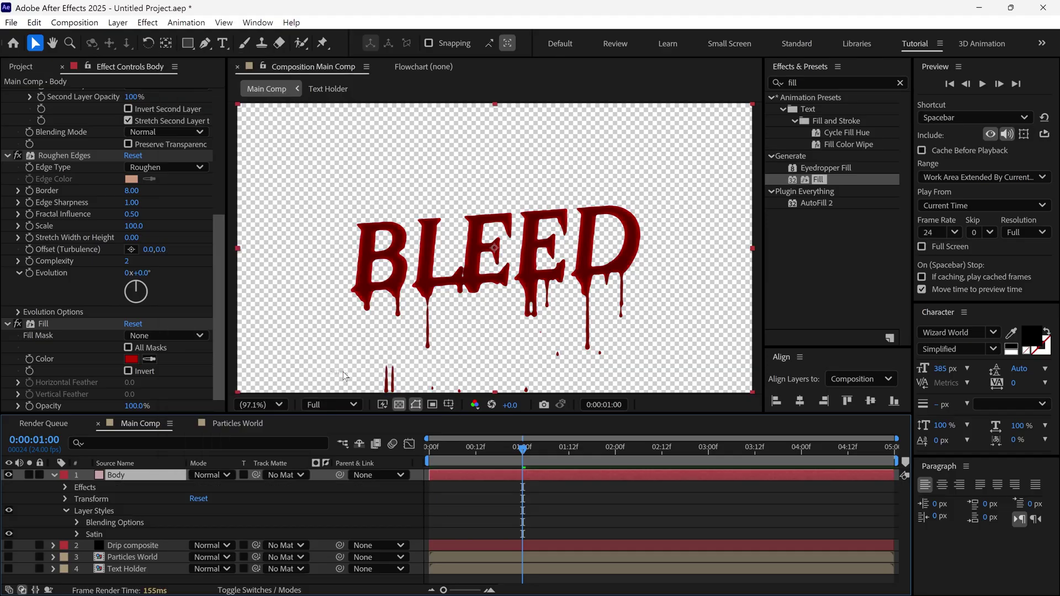
{"action": "left_click", "coordinate": [76, 534]}
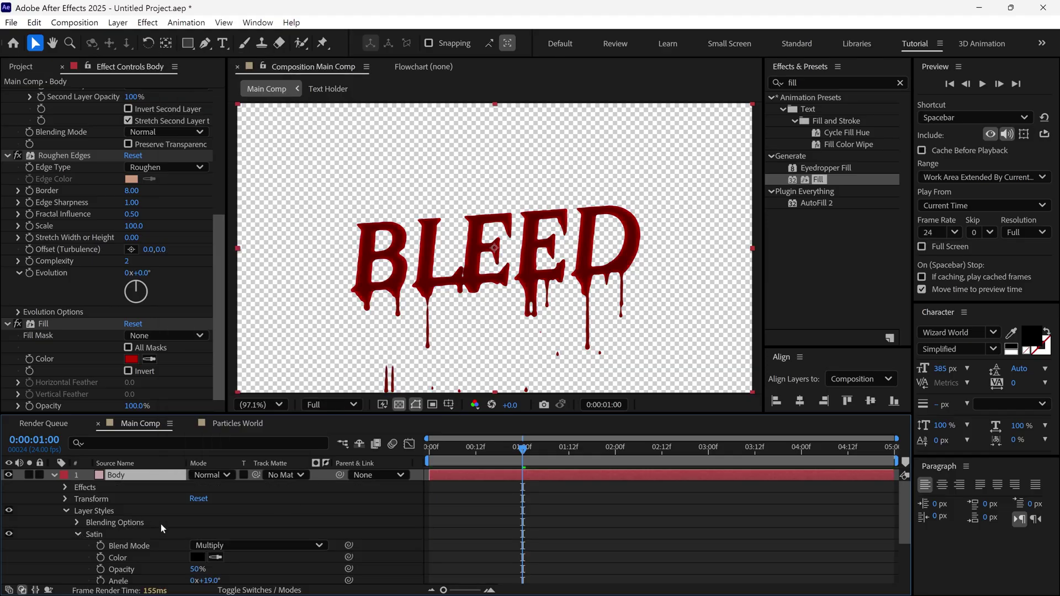
{"action": "left_click_drag", "start_coordinate": [587, 414], "coordinate": [587, 337]}
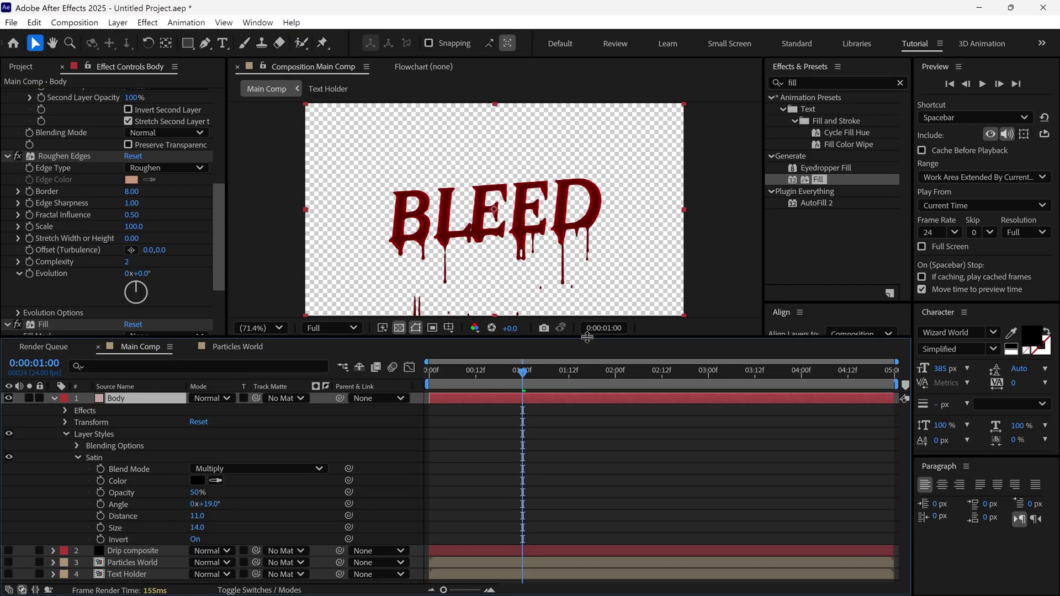
{"action": "left_click", "coordinate": [122, 462]}
{"action": "left_click", "coordinate": [211, 504]}
{"action": "type", "text": "45"}
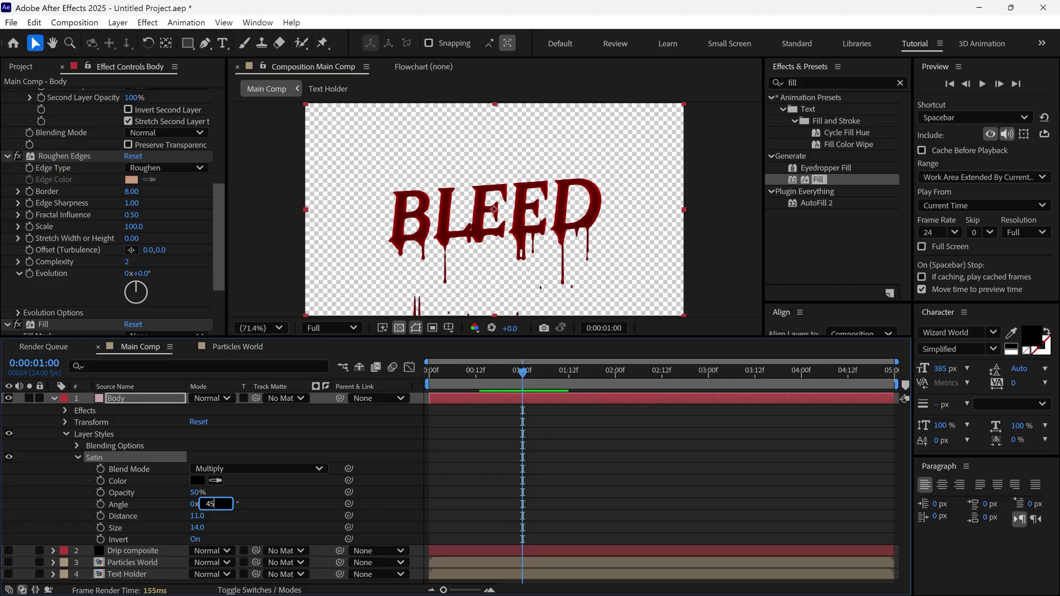
{"action": "key", "text": "Return"}
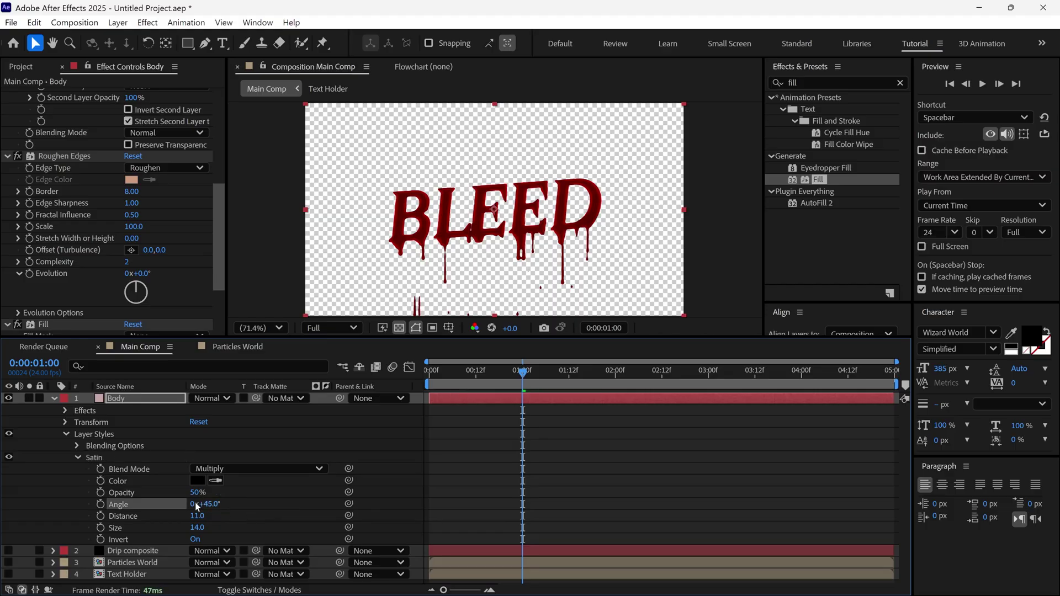
{"action": "left_click", "coordinate": [52, 399]}
{"action": "left_click_drag", "start_coordinate": [568, 343], "coordinate": [567, 390]}
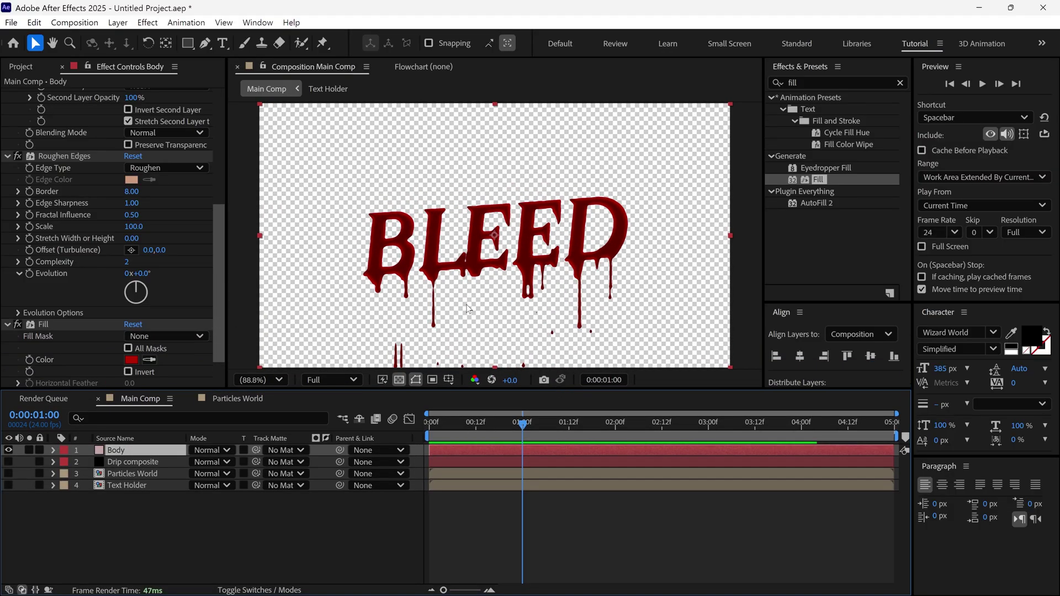
Create a black 1920 x 1080 solid named Bevel in Main Comp and solo it
{"action": "right_click", "coordinate": [237, 210]}
{"action": "mouse_move", "coordinate": [258, 220]}
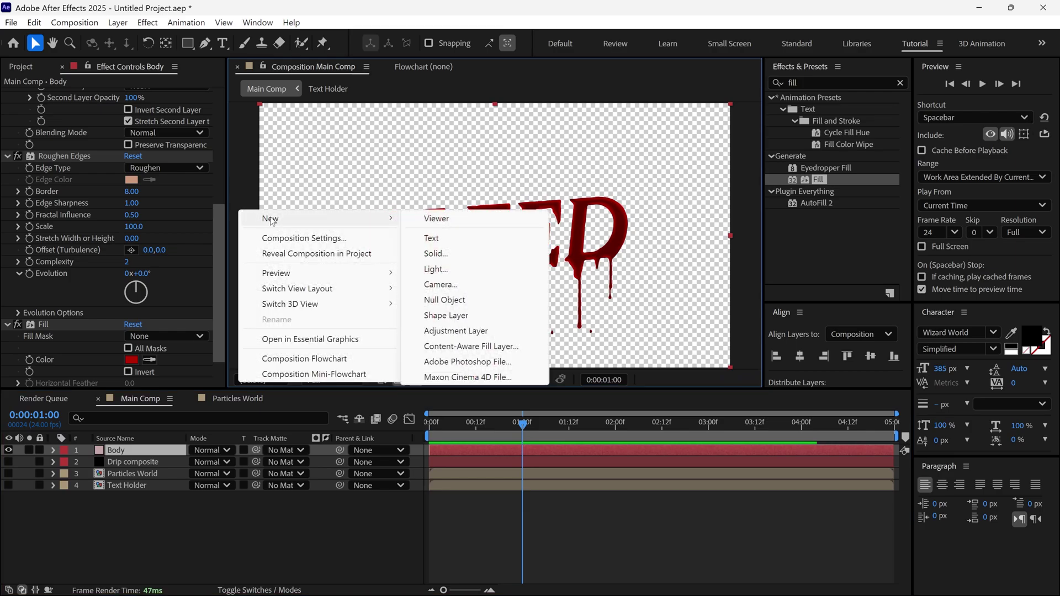
{"action": "left_click", "coordinate": [469, 253]}
{"action": "type", "text": "Bevel"}
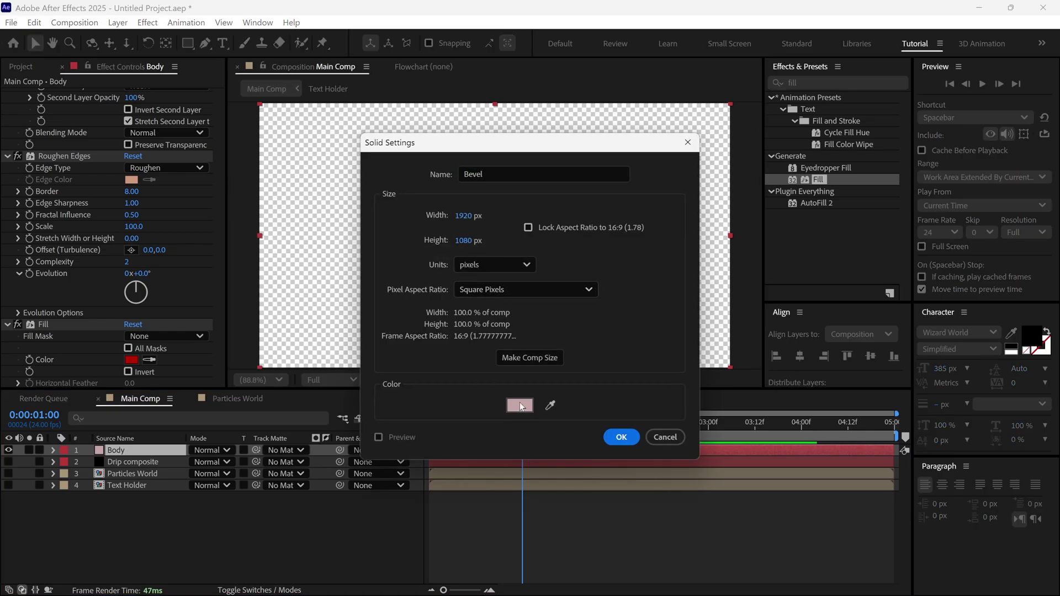
{"action": "left_click", "coordinate": [519, 405]}
{"action": "left_click", "coordinate": [441, 392]}
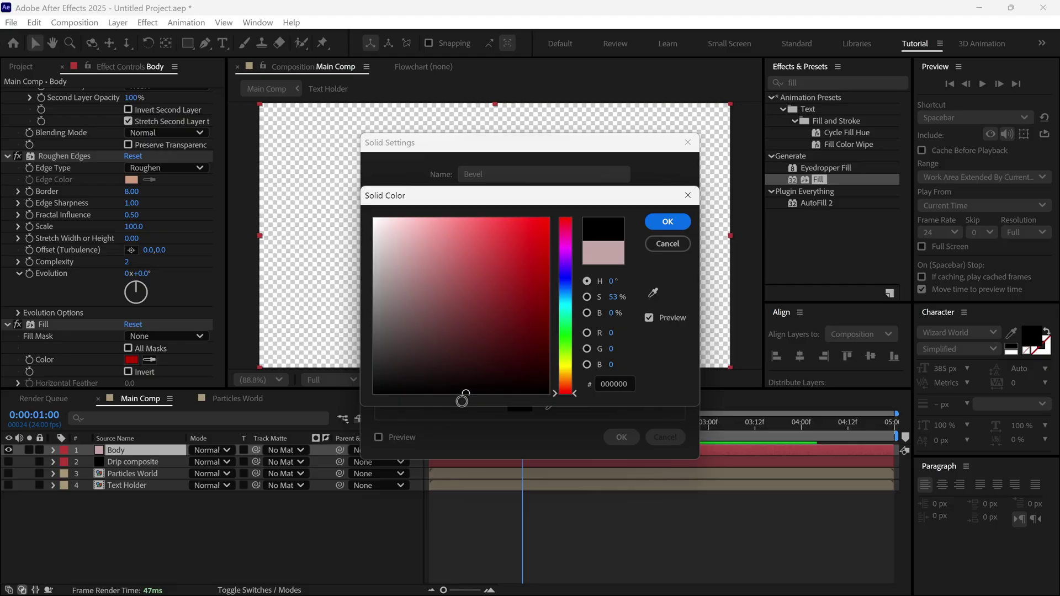
{"action": "left_click", "coordinate": [664, 222]}
{"action": "left_click", "coordinate": [621, 436]}
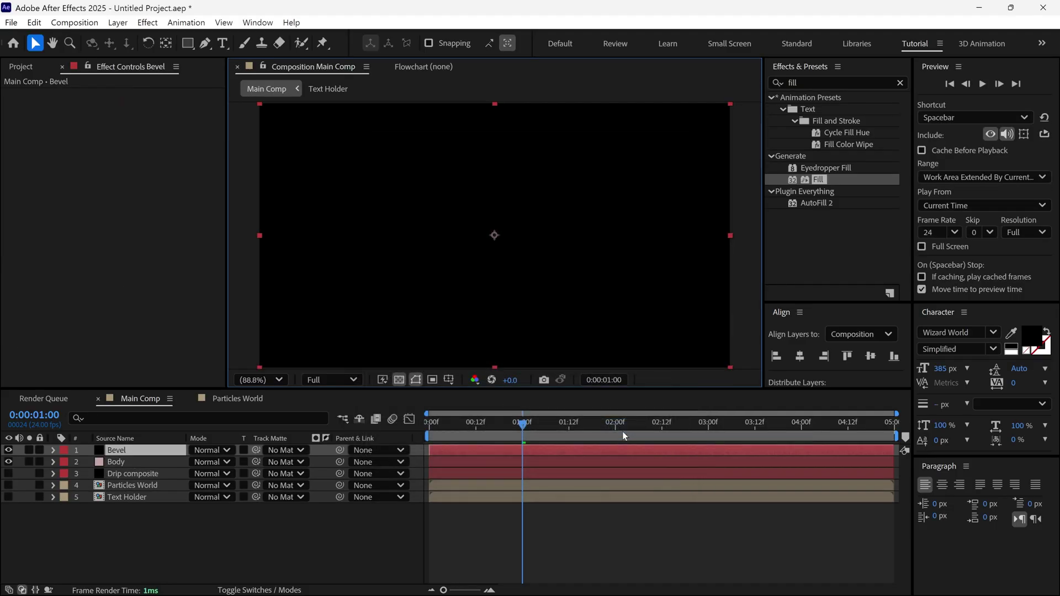
{"action": "left_click", "coordinate": [30, 451]}
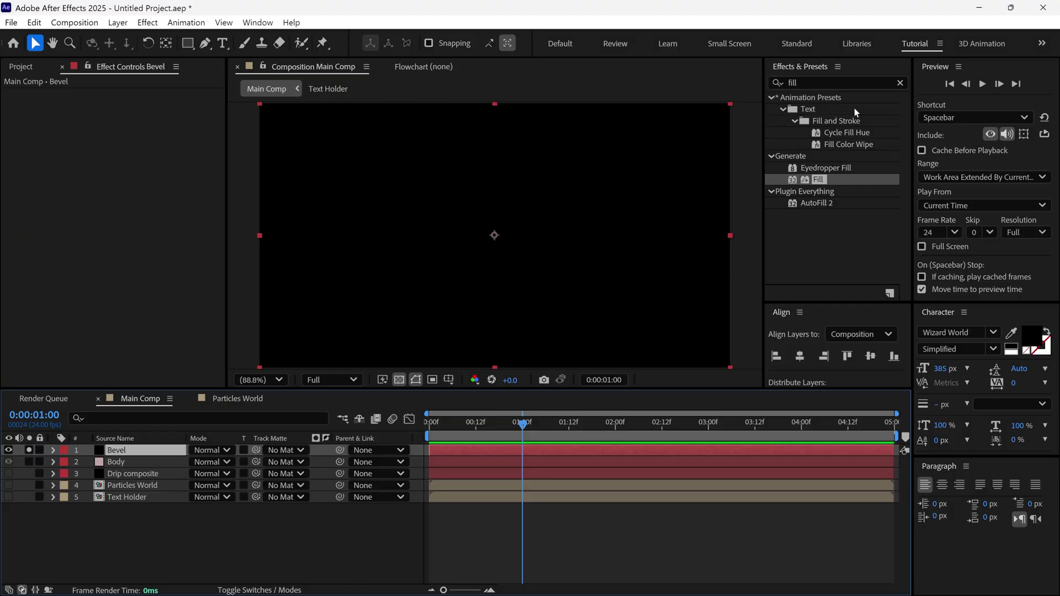
Apply Calculations to the Bevel layer using Text Holder as second layer at 50% opacity with Copy blending
{"action": "left_click", "coordinate": [774, 84]}
{"action": "type", "text": "calc"}
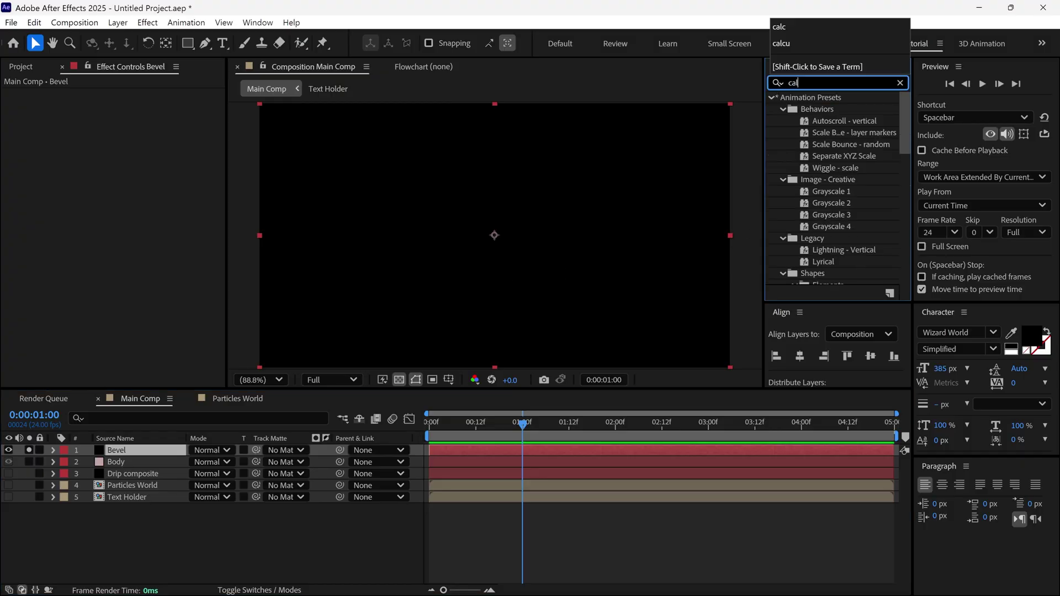
{"action": "left_click", "coordinate": [814, 112]}
{"action": "left_click_drag", "start_coordinate": [813, 114], "coordinate": [565, 206]}
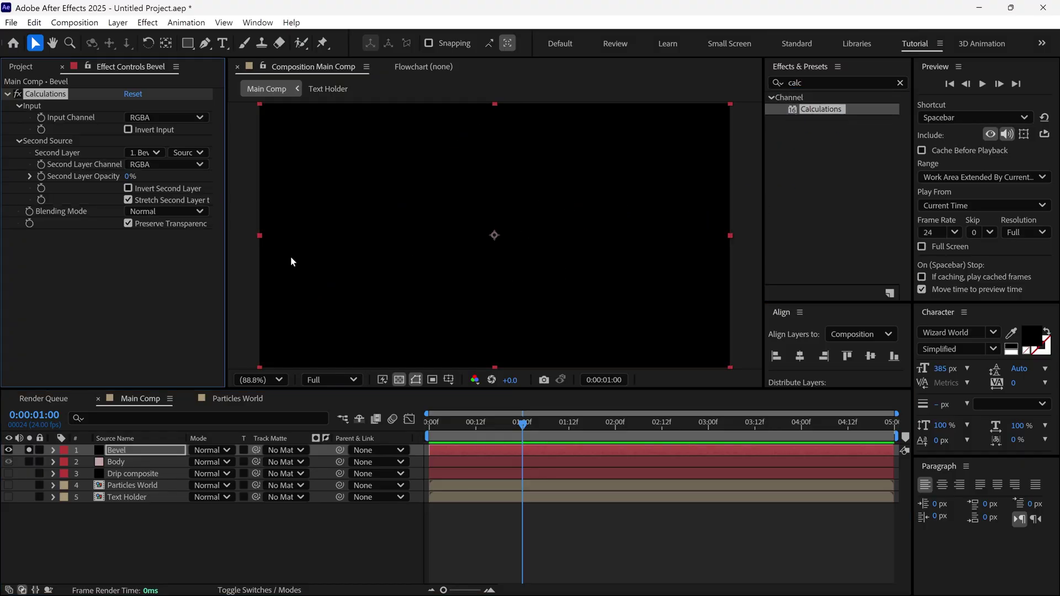
{"action": "left_click", "coordinate": [143, 152]}
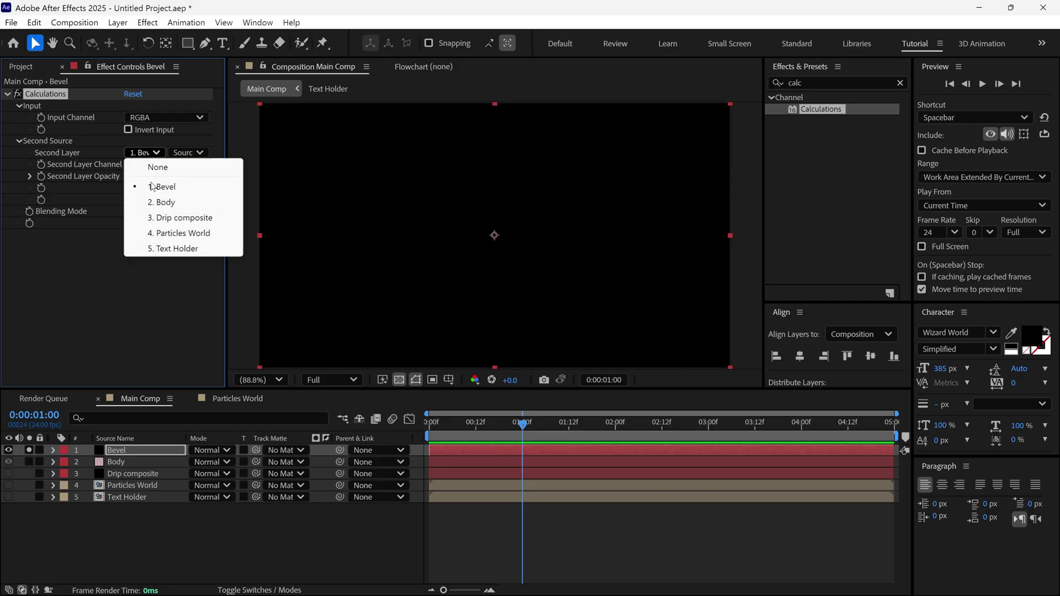
{"action": "left_click", "coordinate": [180, 247]}
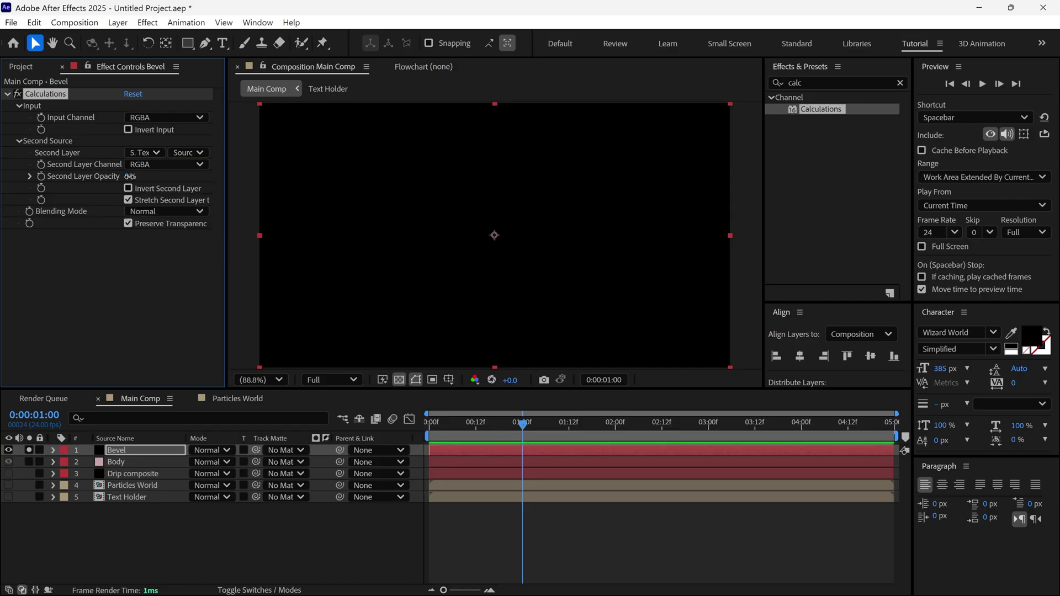
{"action": "left_click", "coordinate": [133, 176]}
{"action": "type", "text": "50"}
{"action": "key", "text": "Return"}
{"action": "left_click", "coordinate": [166, 212]}
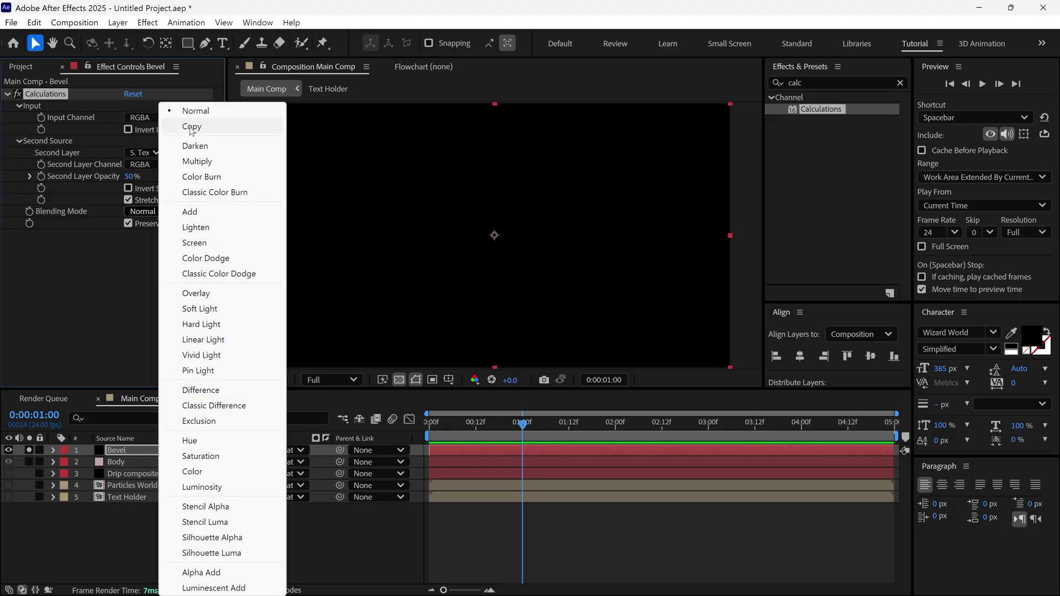
{"action": "left_click", "coordinate": [191, 126]}
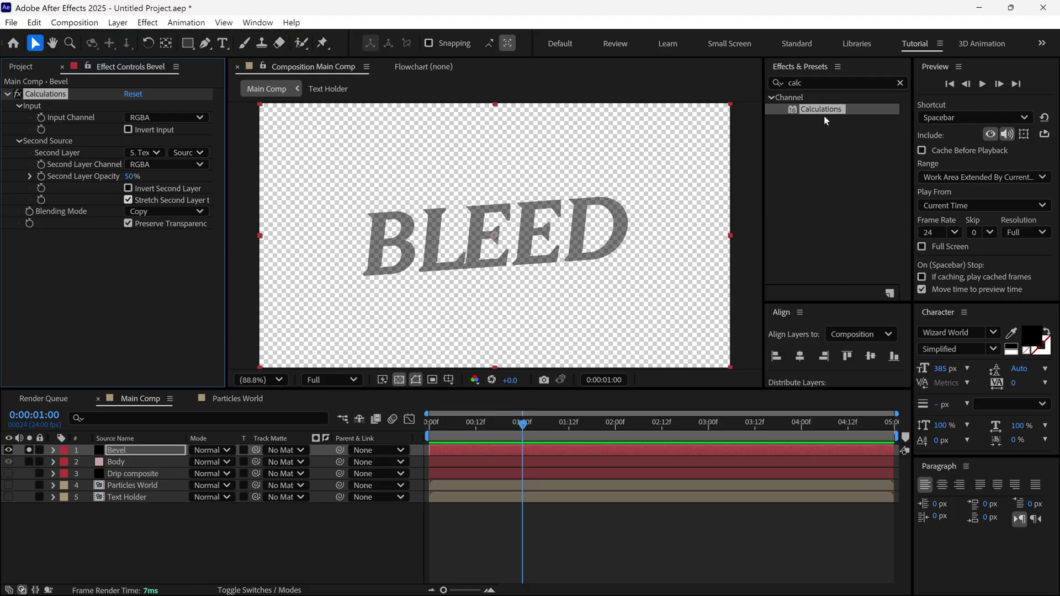
Add a second Calculations to Bevel using Drip composite with Effects & Masks, 100% second layer opacity and Preserve Transparency off
{"action": "left_click_drag", "start_coordinate": [825, 120], "coordinate": [486, 243]}
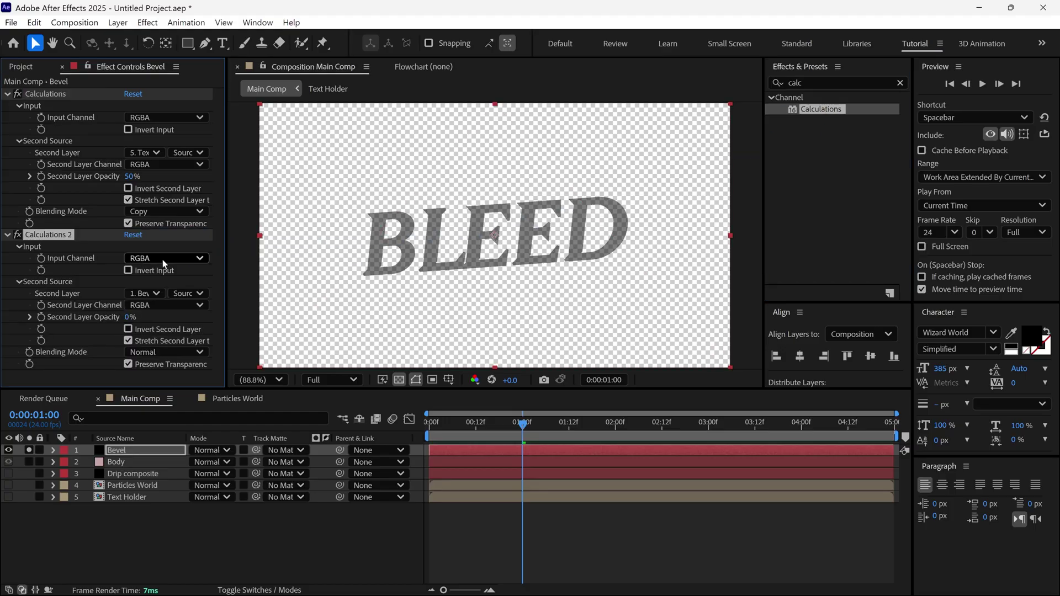
{"action": "left_click", "coordinate": [130, 294]}
{"action": "left_click", "coordinate": [182, 359]}
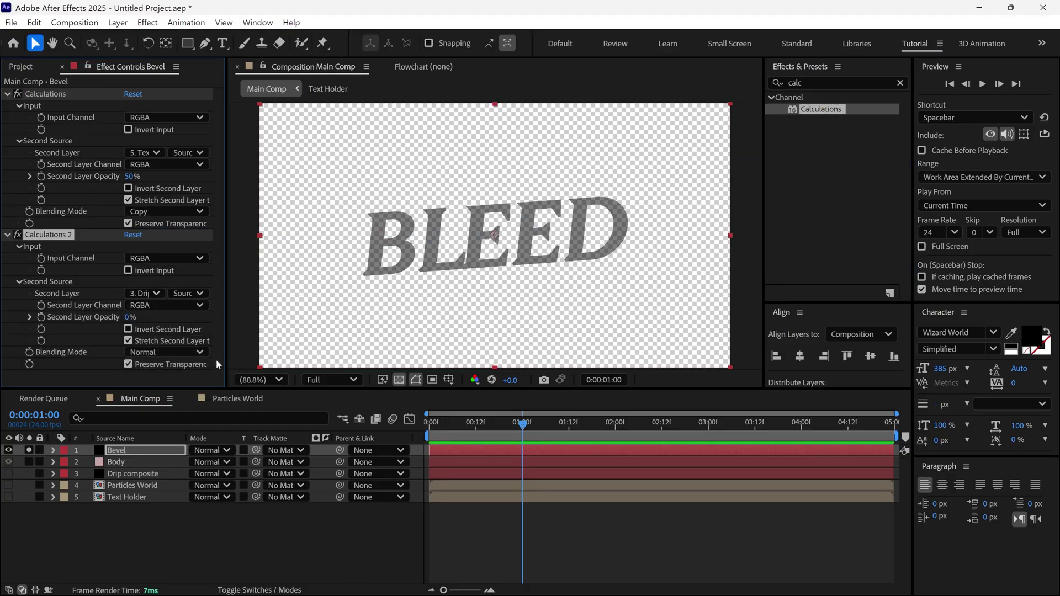
{"action": "left_click", "coordinate": [187, 293]}
{"action": "left_click", "coordinate": [221, 339]}
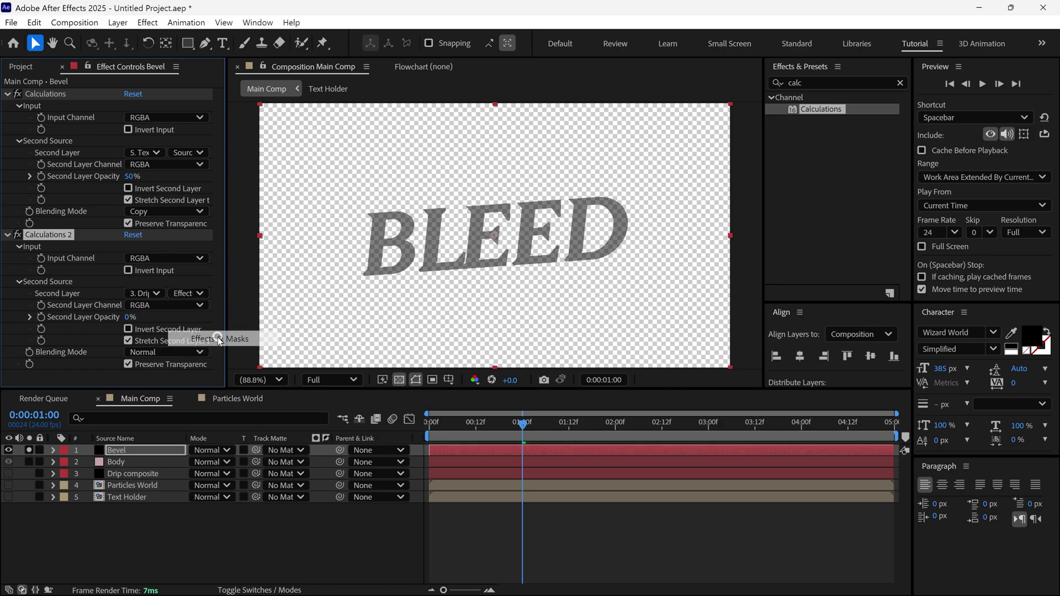
{"action": "left_click", "coordinate": [131, 316]}
{"action": "type", "text": "100"}
{"action": "key", "text": "Return"}
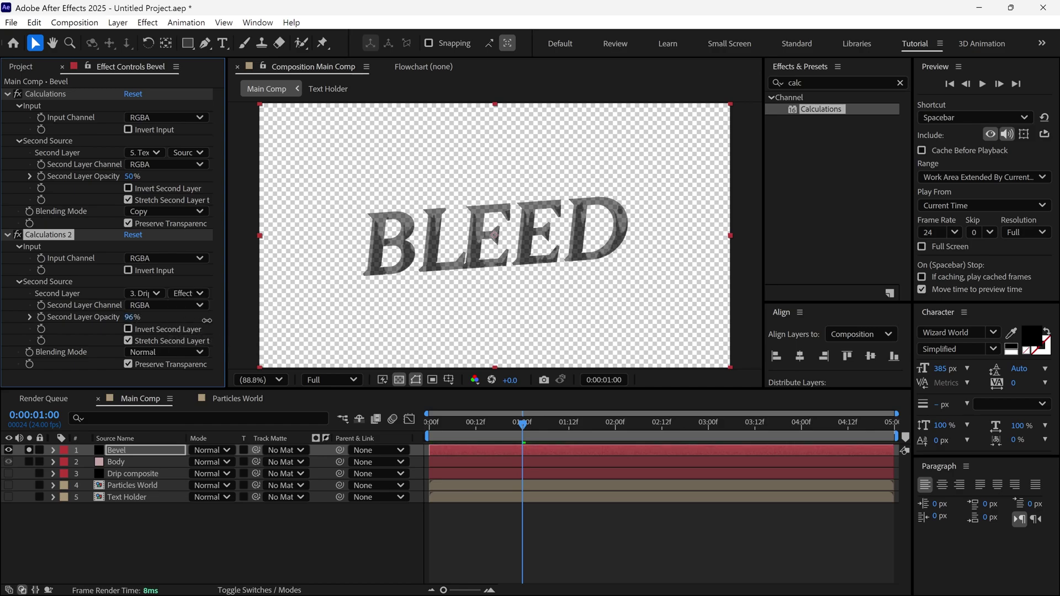
{"action": "left_click", "coordinate": [128, 365]}
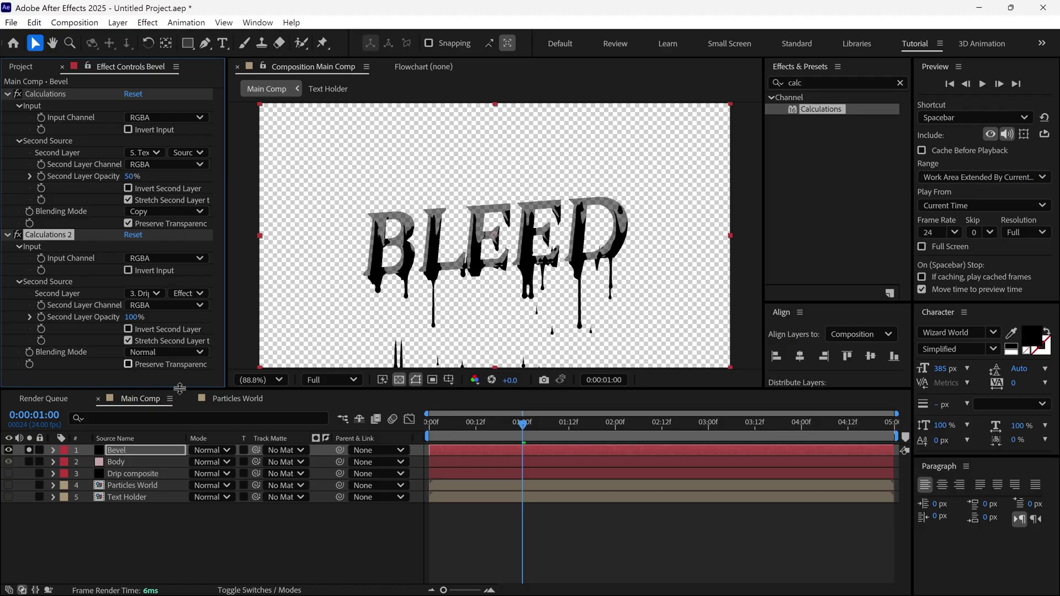
Apply a Gaussian Blur to the Bevel layer with a blurriness of 20
{"action": "left_click", "coordinate": [776, 83]}
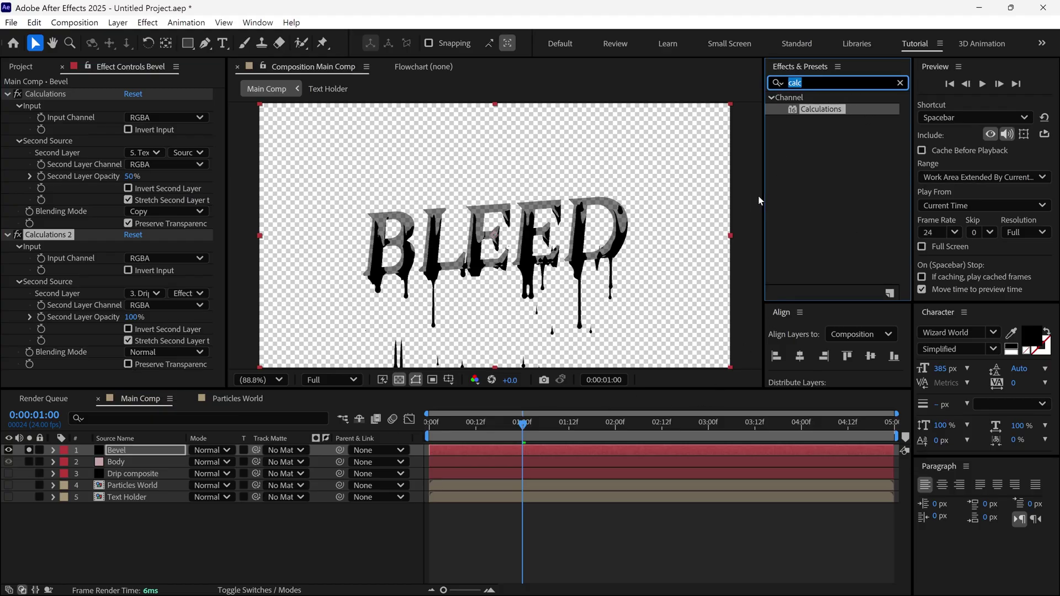
{"action": "type", "text": "gau"}
{"action": "left_click_drag", "start_coordinate": [835, 109], "coordinate": [493, 293]}
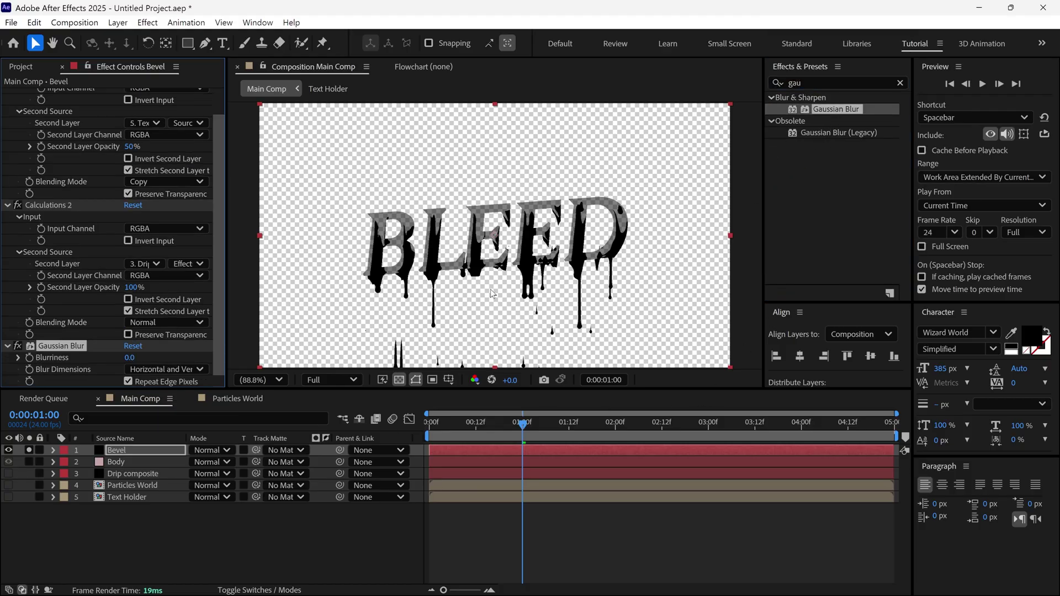
{"action": "left_click", "coordinate": [129, 358]}
{"action": "type", "text": "20"}
{"action": "key", "text": "Return"}
Collapse the Bevel layer's three effects and scrub through the blurred animation, returning to 0:00:01:00
{"action": "scroll", "coordinate": [8, 108], "scroll_direction": "up", "scroll_amount": 2}
{"action": "left_click", "coordinate": [7, 107]}
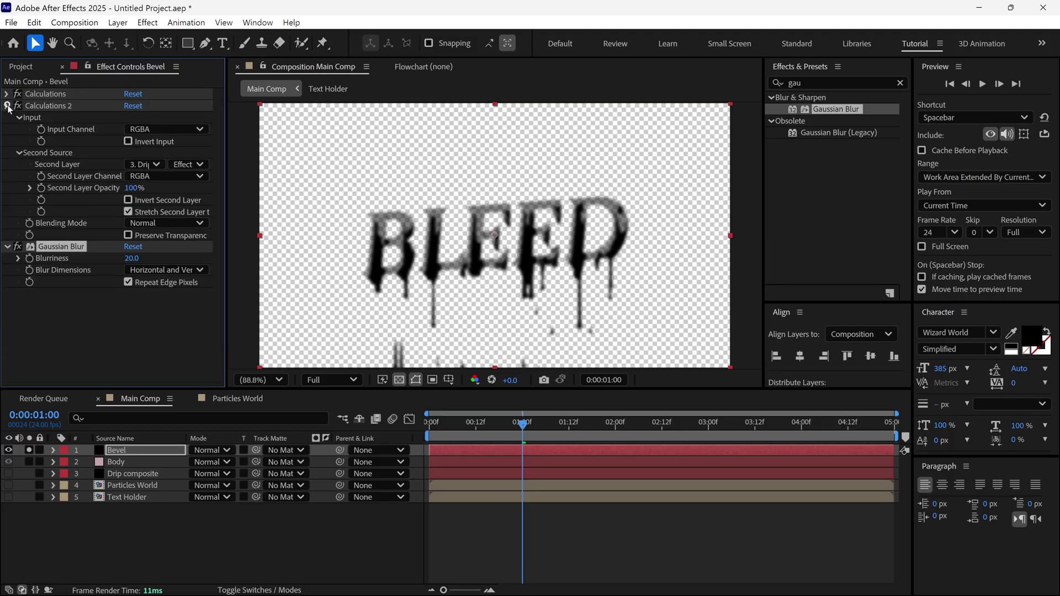
{"action": "left_click", "coordinate": [8, 107]}
{"action": "left_click", "coordinate": [6, 117]}
{"action": "left_click_drag", "start_coordinate": [522, 425], "coordinate": [489, 429]}
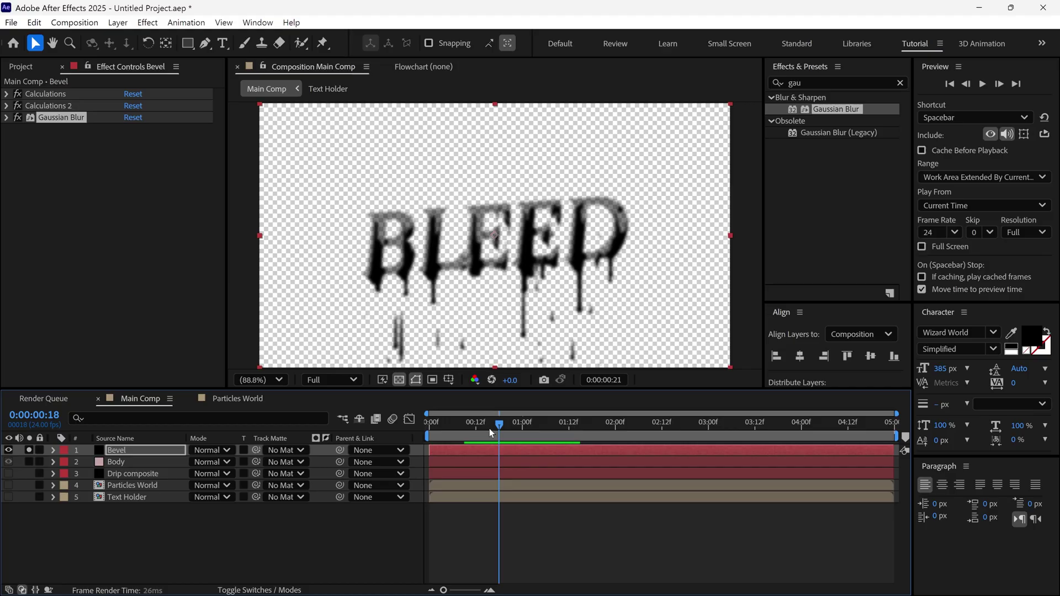
{"action": "left_click", "coordinate": [523, 428]}
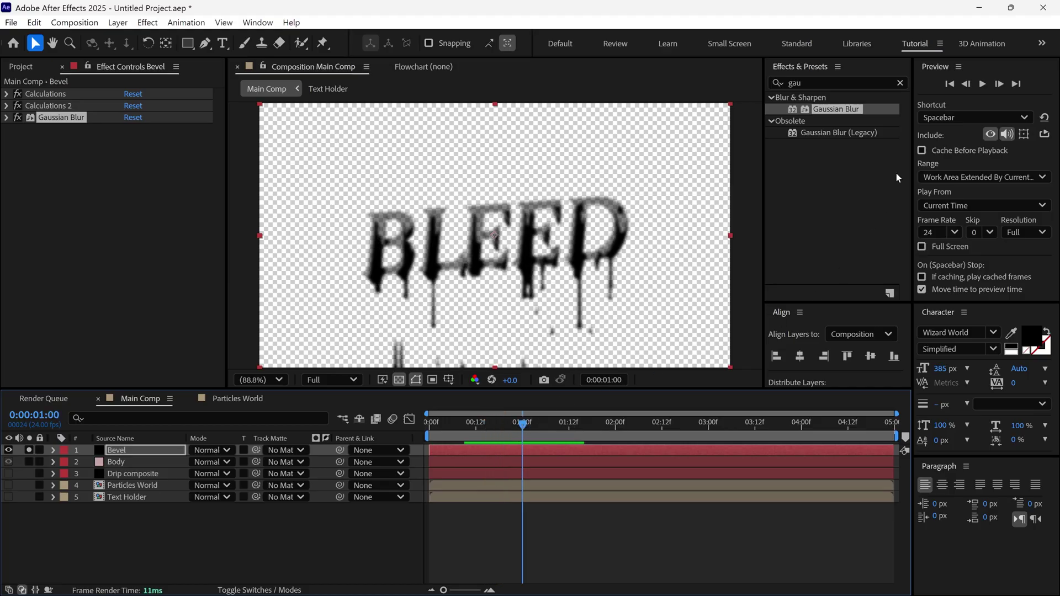
Apply the Linear Wipe transition effect to the Bevel layer and set its wipe angle to 175°
{"action": "double_click", "coordinate": [811, 82]}
{"action": "type", "text": "lin"}
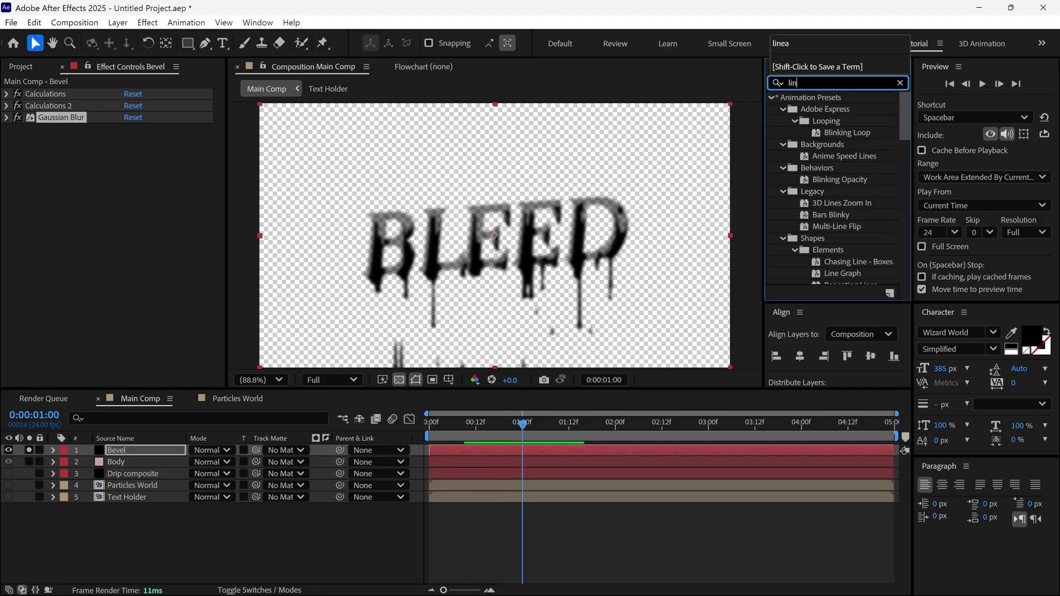
{"action": "type", "text": "ear"}
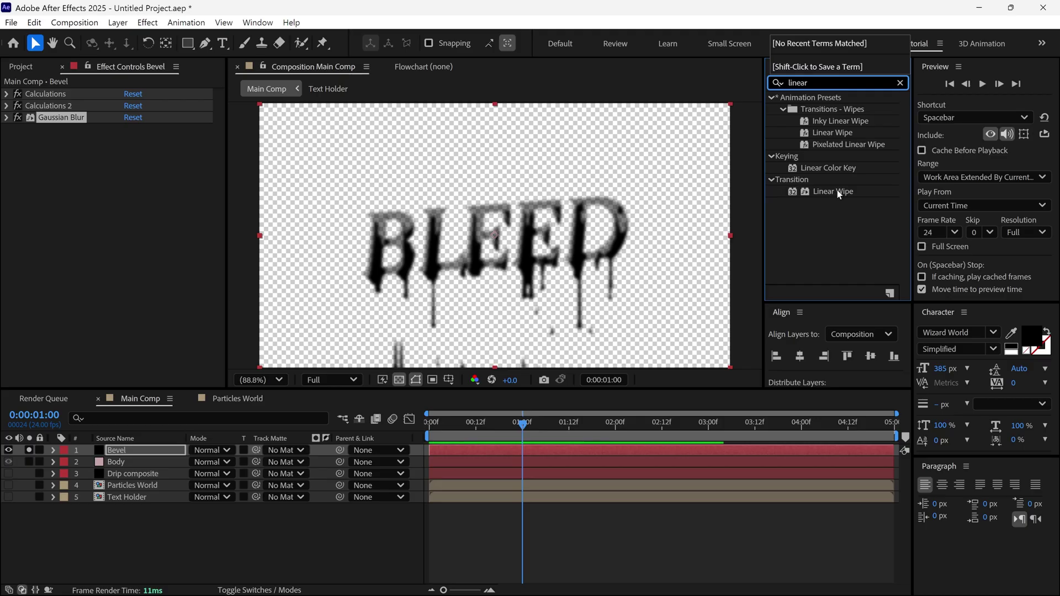
{"action": "double_click", "coordinate": [826, 192]}
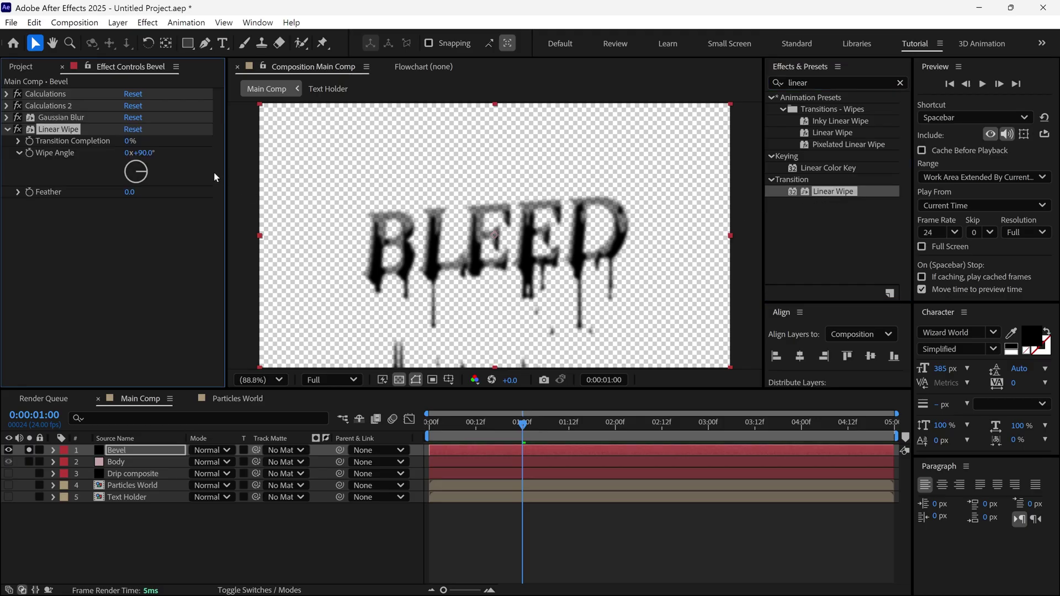
{"action": "left_click", "coordinate": [143, 152]}
{"action": "type", "text": "175"}
{"action": "key", "text": "Return"}
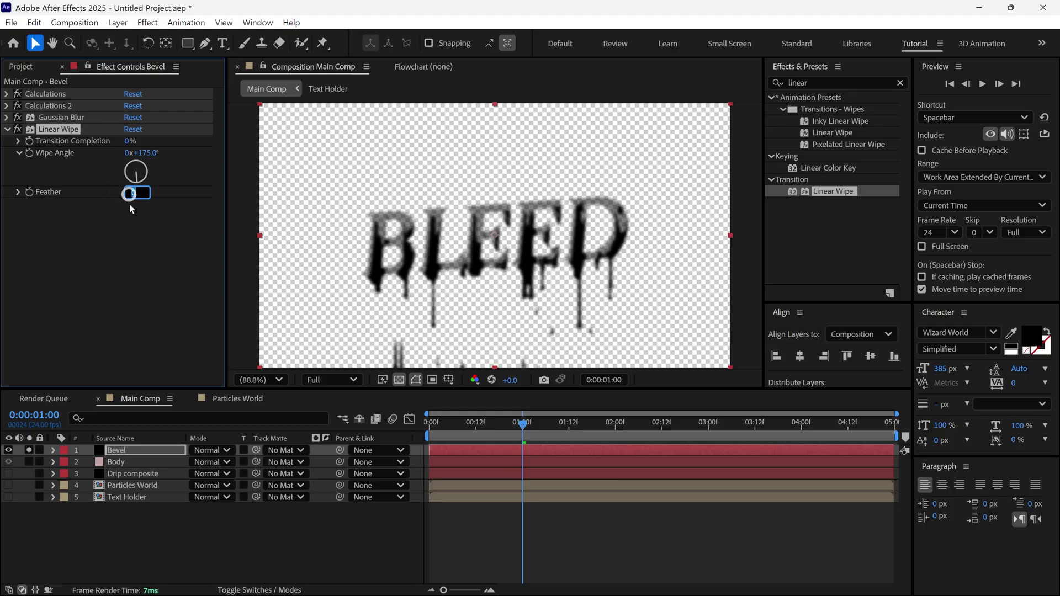
Set the Linear Wipe's transition completion to 30% and its feather to 300
{"action": "left_click", "coordinate": [132, 140]}
{"action": "type", "text": "30"}
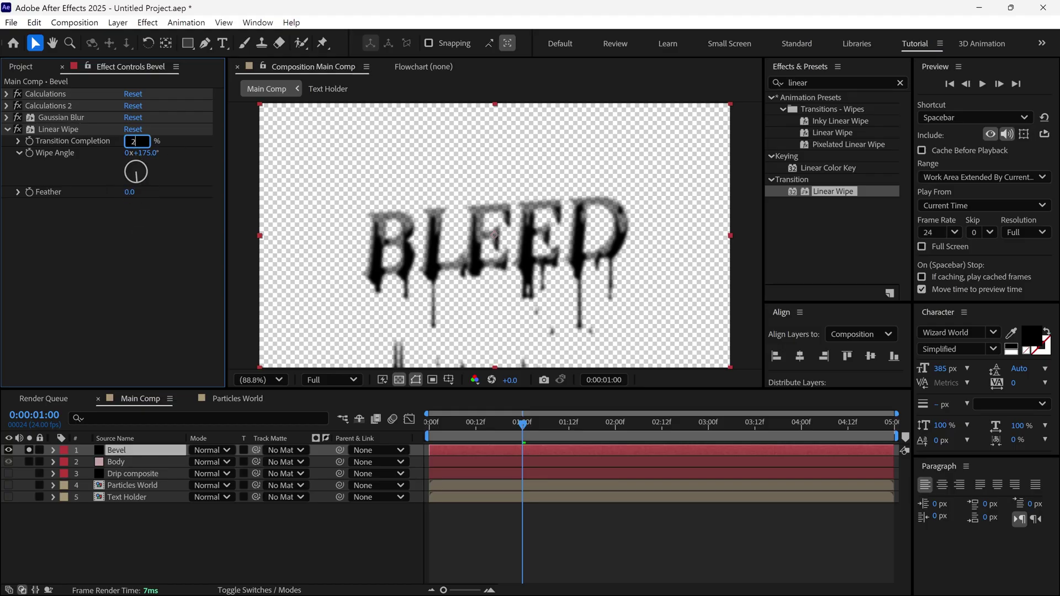
{"action": "key", "text": "Return"}
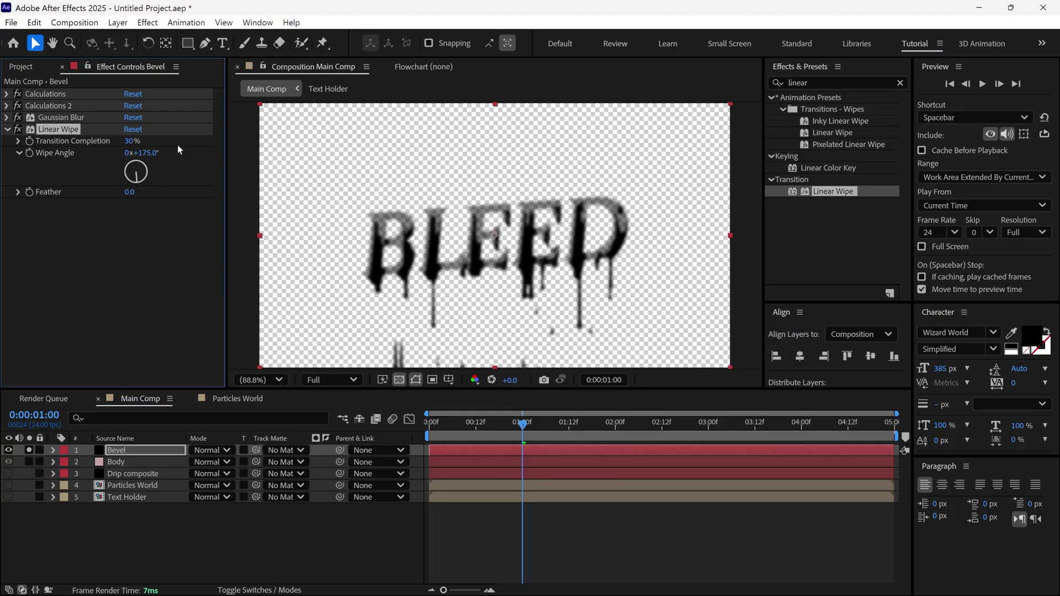
{"action": "left_click", "coordinate": [130, 192]}
{"action": "type", "text": "300"}
{"action": "key", "text": "Return"}
Add a Bevel and Emboss layer style to the Bevel layer and reveal its settings in an enlarged timeline
{"action": "right_click", "coordinate": [141, 356]}
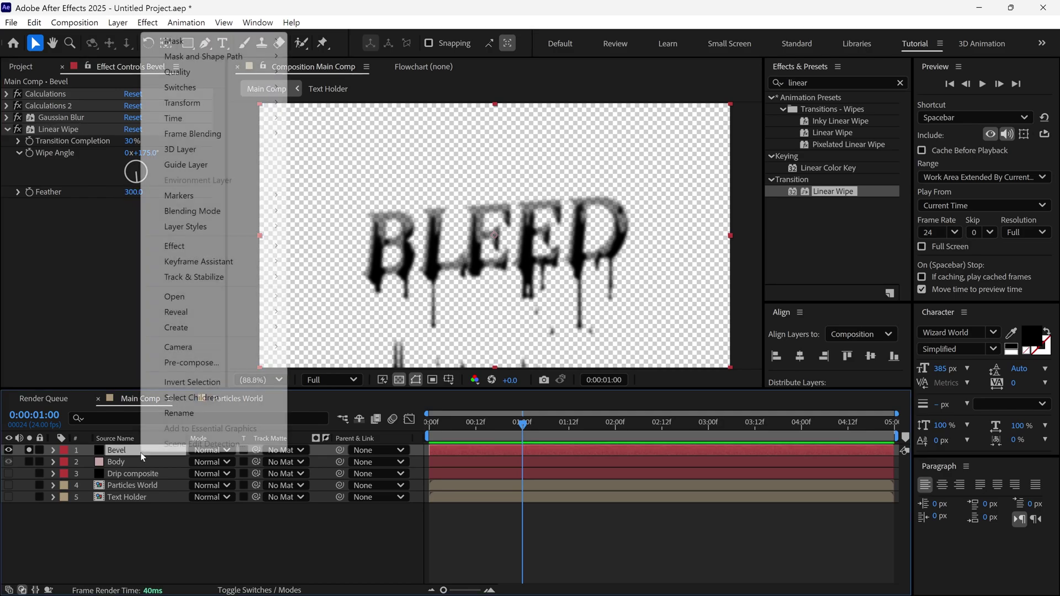
{"action": "mouse_move", "coordinate": [262, 229]}
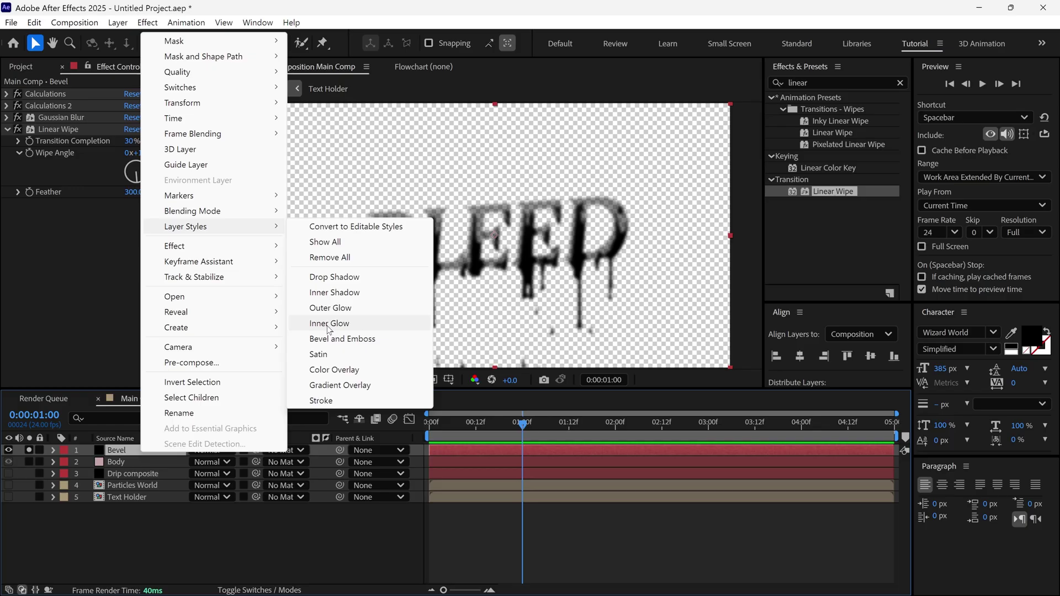
{"action": "left_click", "coordinate": [344, 341]}
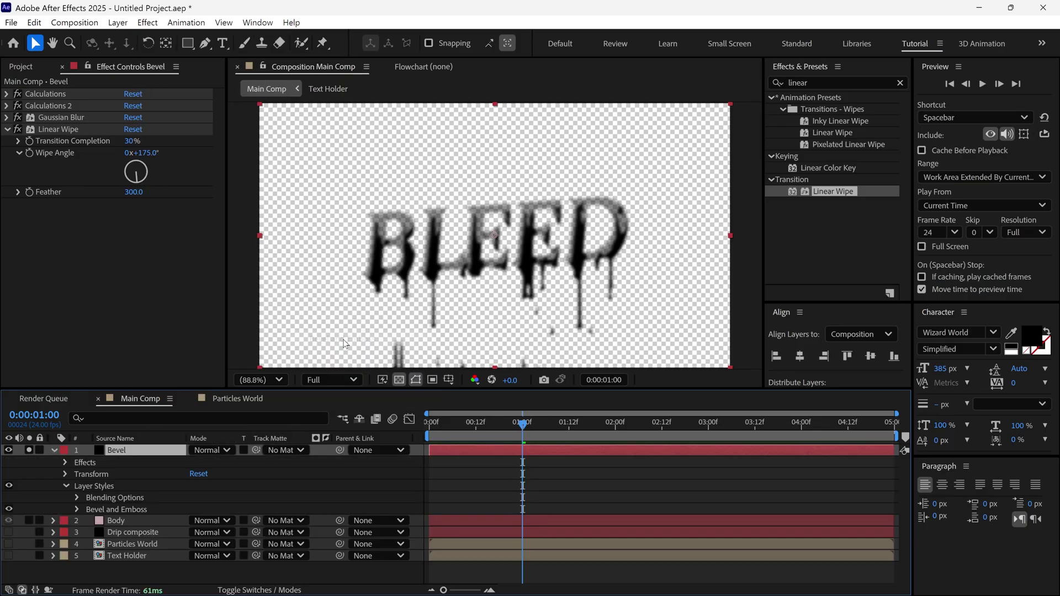
{"action": "left_click", "coordinate": [74, 509]}
{"action": "left_click_drag", "start_coordinate": [450, 389], "coordinate": [474, 291]}
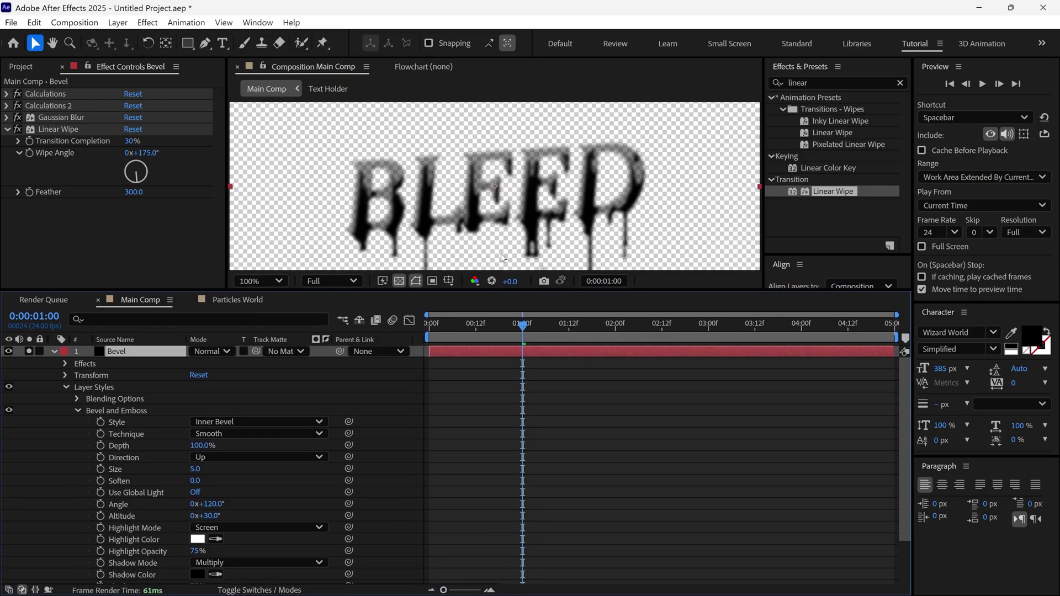
Set the Bevel and Emboss depth to 20%, size to 20 and angle to 90°
{"action": "left_click", "coordinate": [191, 446]}
{"action": "type", "text": "20"}
{"action": "key", "text": "Return"}
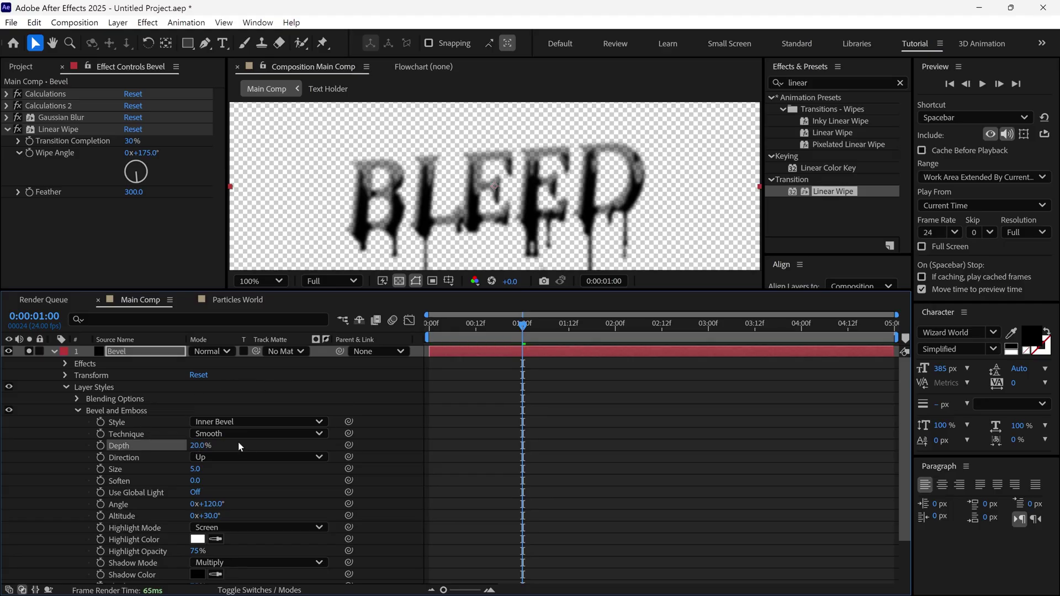
{"action": "type", "text": "20"}
{"action": "key", "text": "Return"}
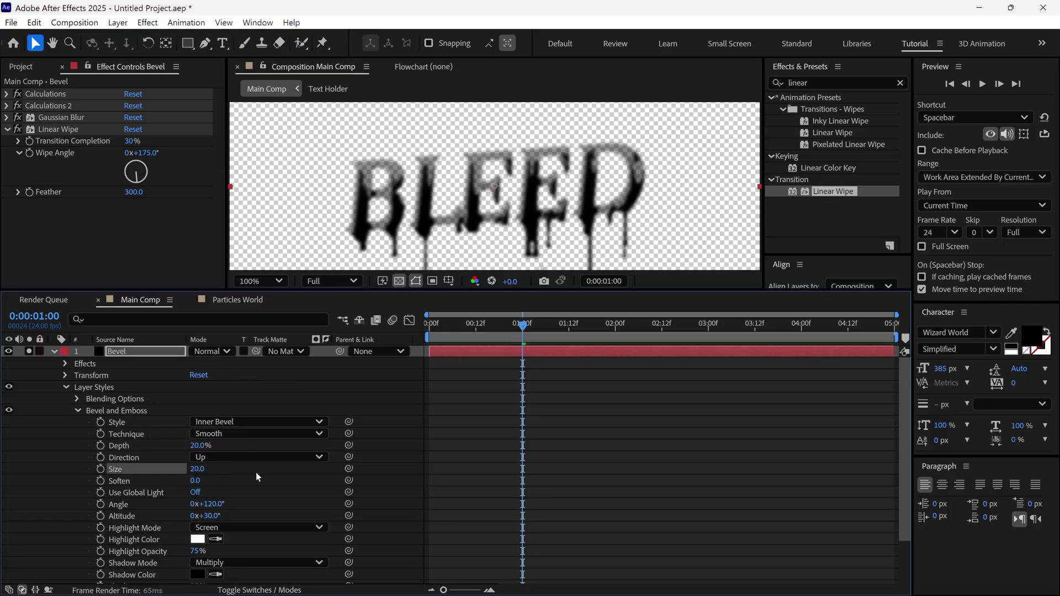
{"action": "left_click", "coordinate": [214, 504]}
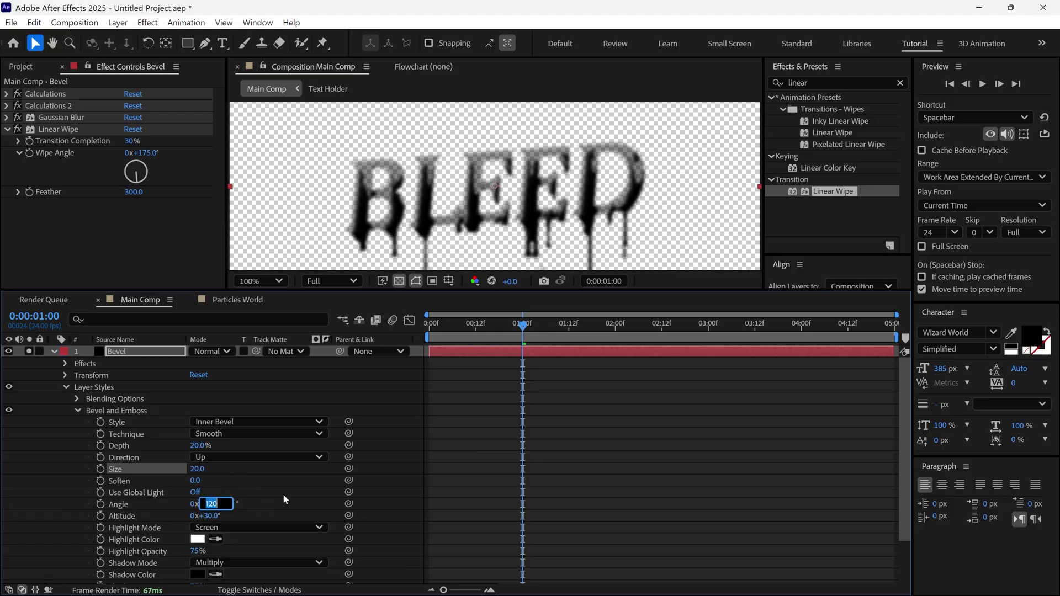
{"action": "type", "text": "90"}
{"action": "key", "text": "Return"}
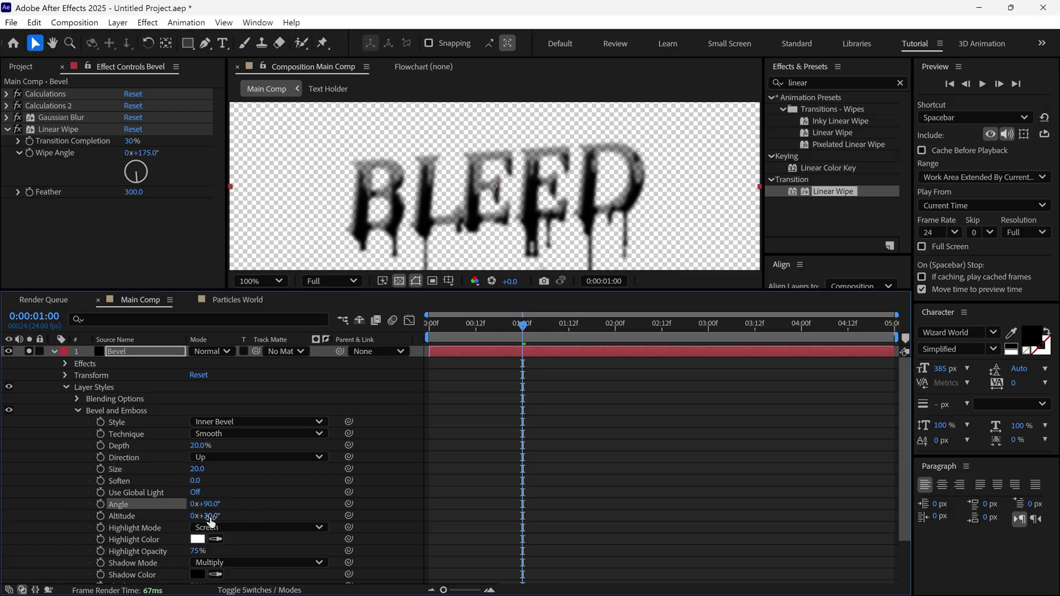
Set the Bevel and Emboss altitude to 85° and check the lettering up close
{"action": "left_click", "coordinate": [211, 516]}
{"action": "type", "text": "85"}
{"action": "left_click", "coordinate": [273, 504]}
{"action": "scroll", "coordinate": [487, 216], "scroll_direction": "up", "scroll_amount": 1}
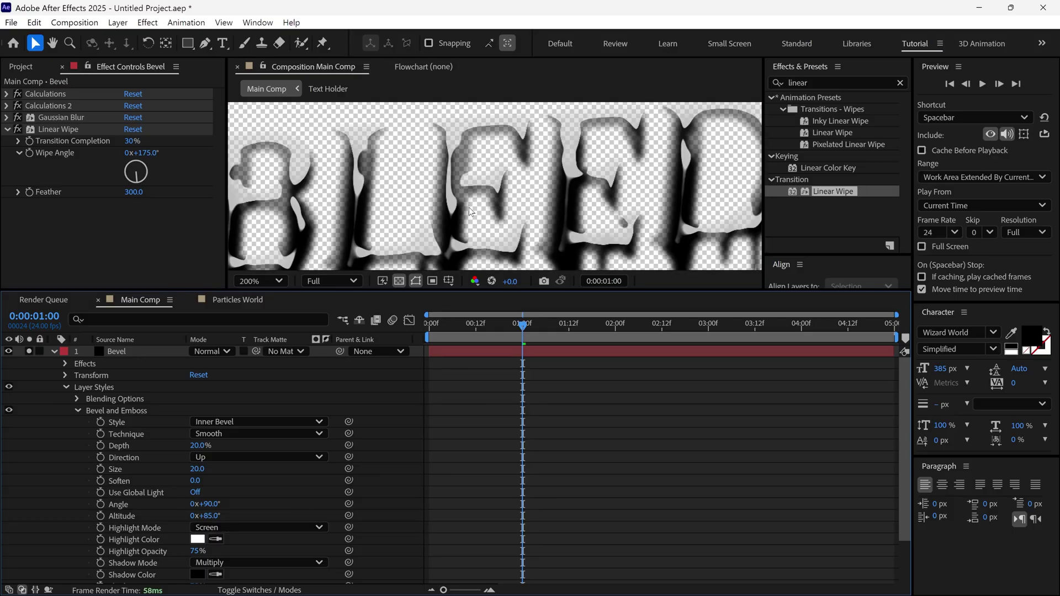
{"action": "scroll", "coordinate": [514, 183], "scroll_direction": "down", "scroll_amount": 1}
{"action": "scroll", "coordinate": [285, 479], "scroll_direction": "down", "scroll_amount": 2}
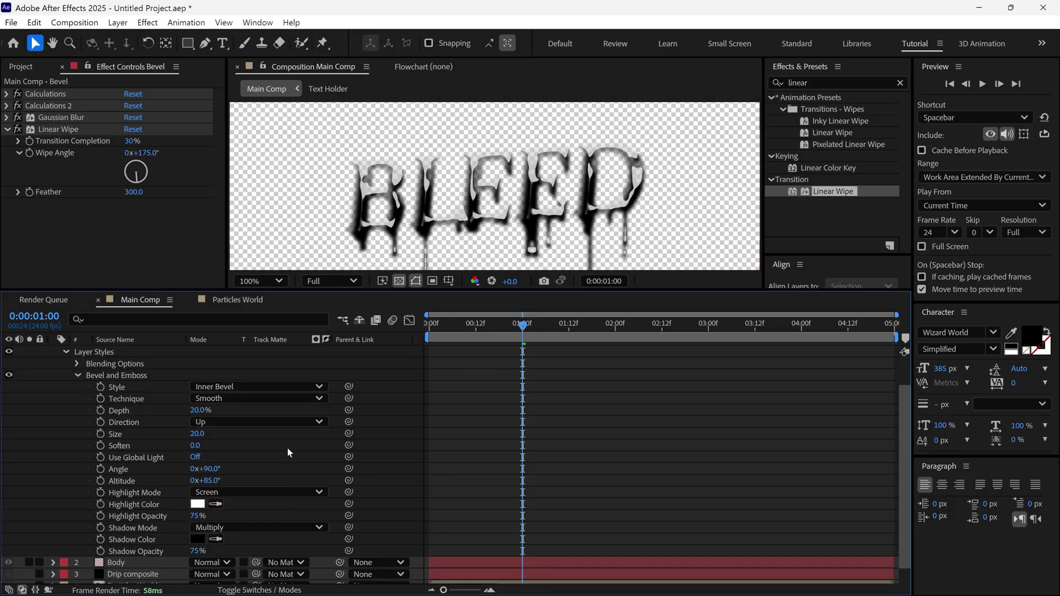
Set the Bevel and Emboss highlight mode to Linear Dodge and its highlight opacity to 20%
{"action": "left_click", "coordinate": [238, 493]}
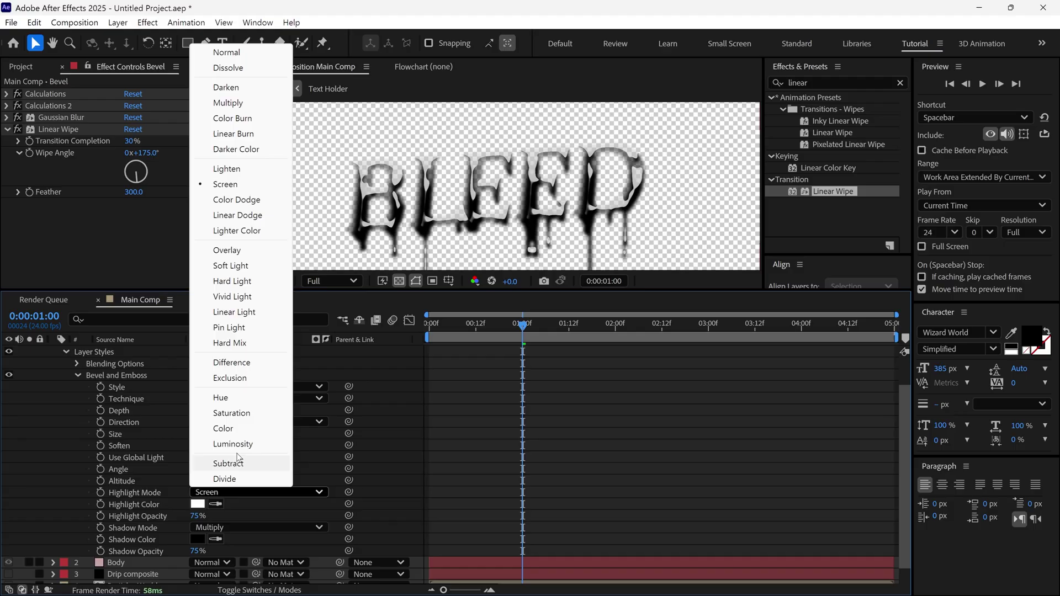
{"action": "left_click", "coordinate": [235, 215]}
{"action": "left_click", "coordinate": [197, 515]}
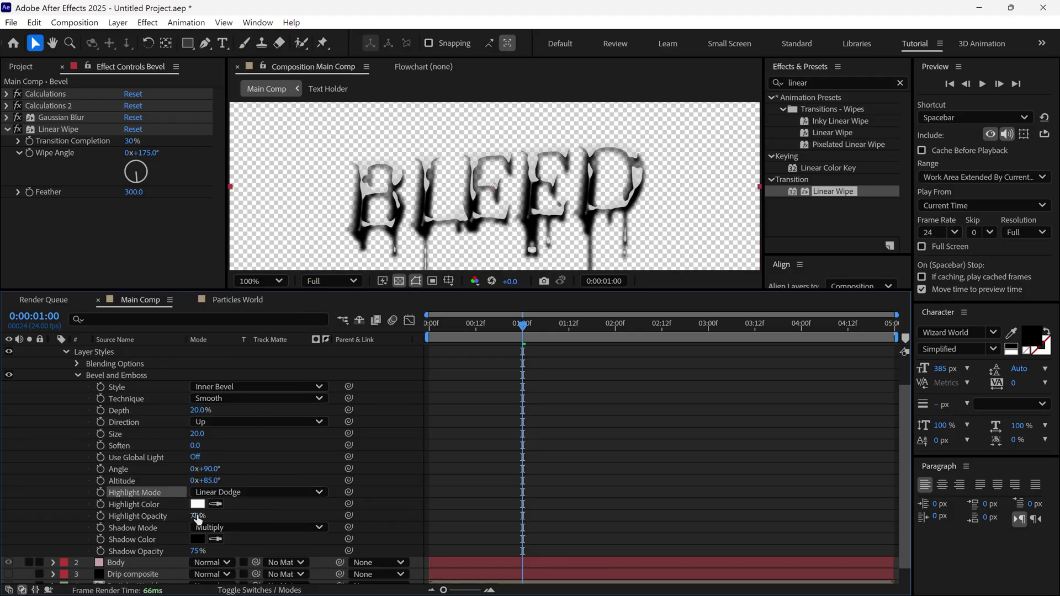
{"action": "type", "text": "20"}
{"action": "key", "text": "Return"}
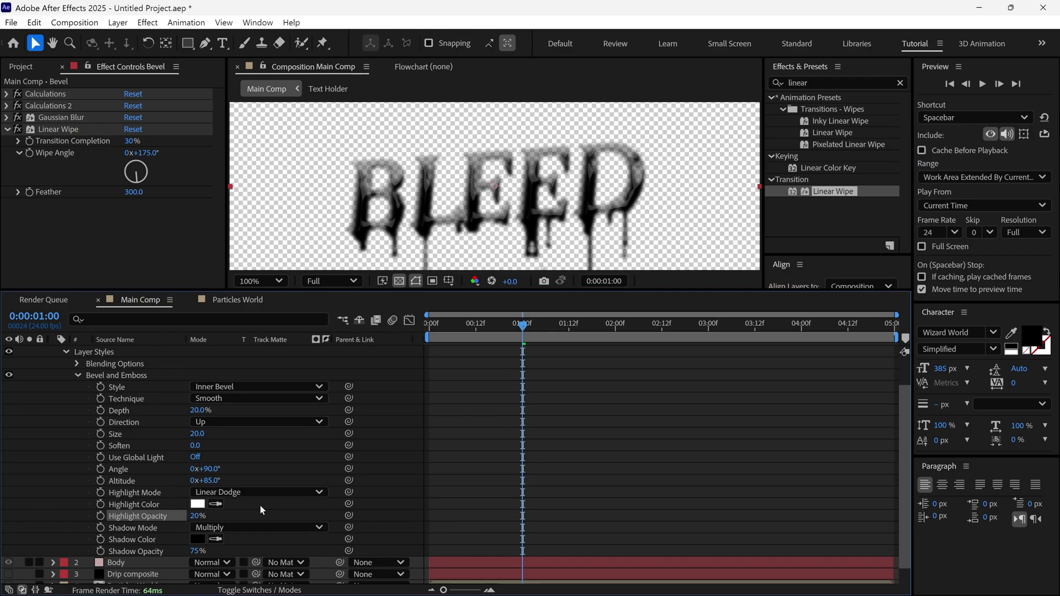
Collapse and unsolo the Bevel layer, enlarge the composition view, and set the layer's blending mode to Screen
{"action": "left_click", "coordinate": [54, 352]}
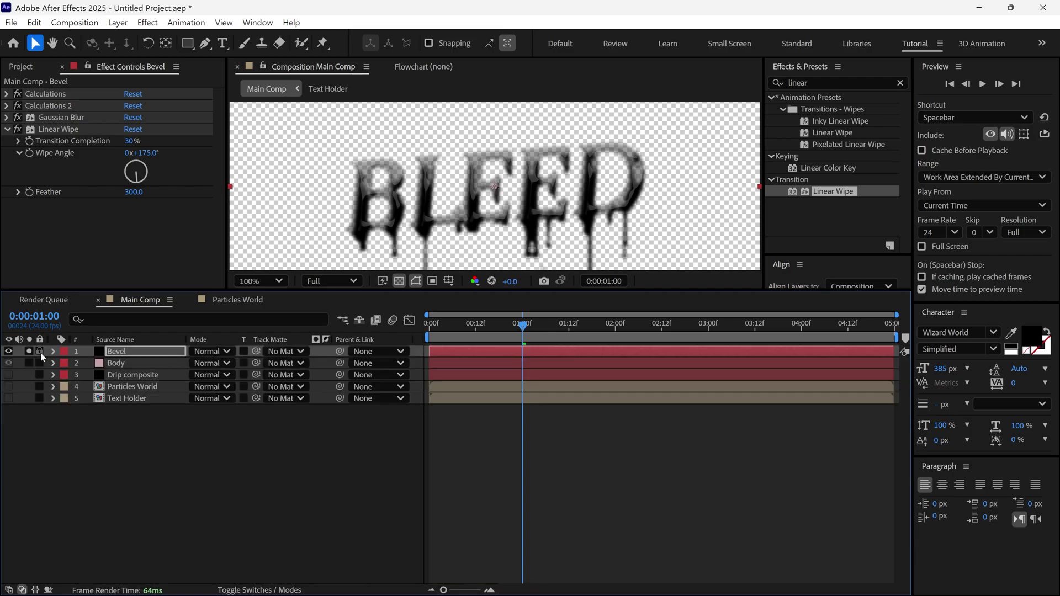
{"action": "left_click", "coordinate": [30, 352]}
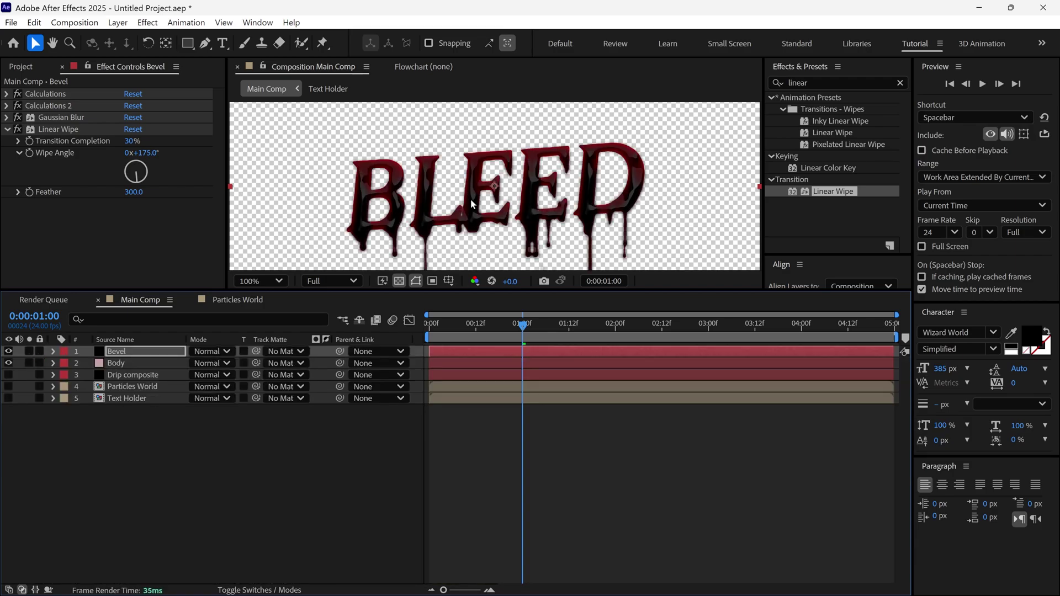
{"action": "left_click_drag", "start_coordinate": [495, 291], "coordinate": [497, 364]}
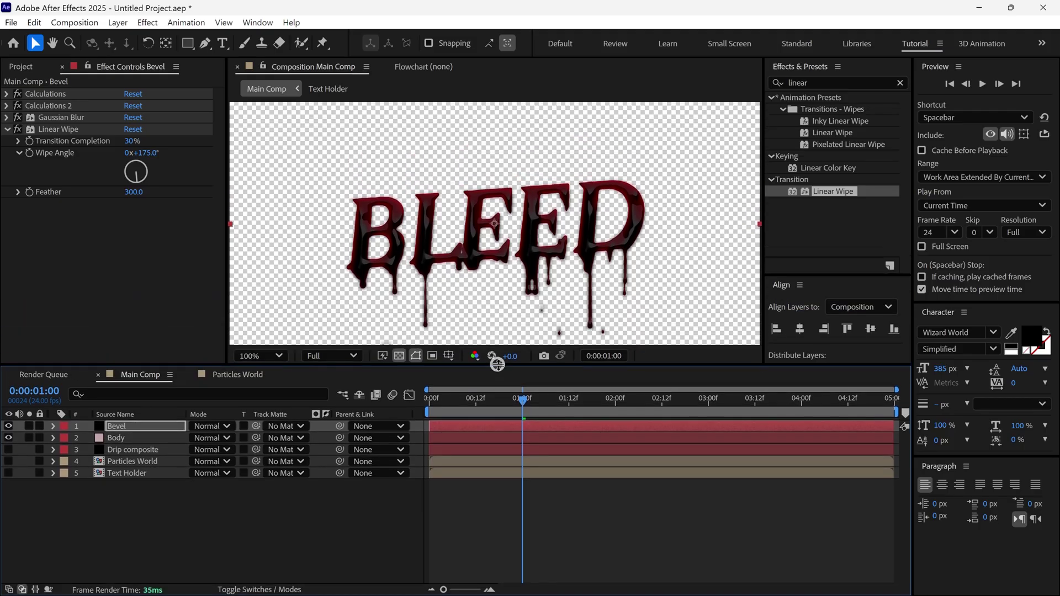
{"action": "left_click", "coordinate": [213, 427]}
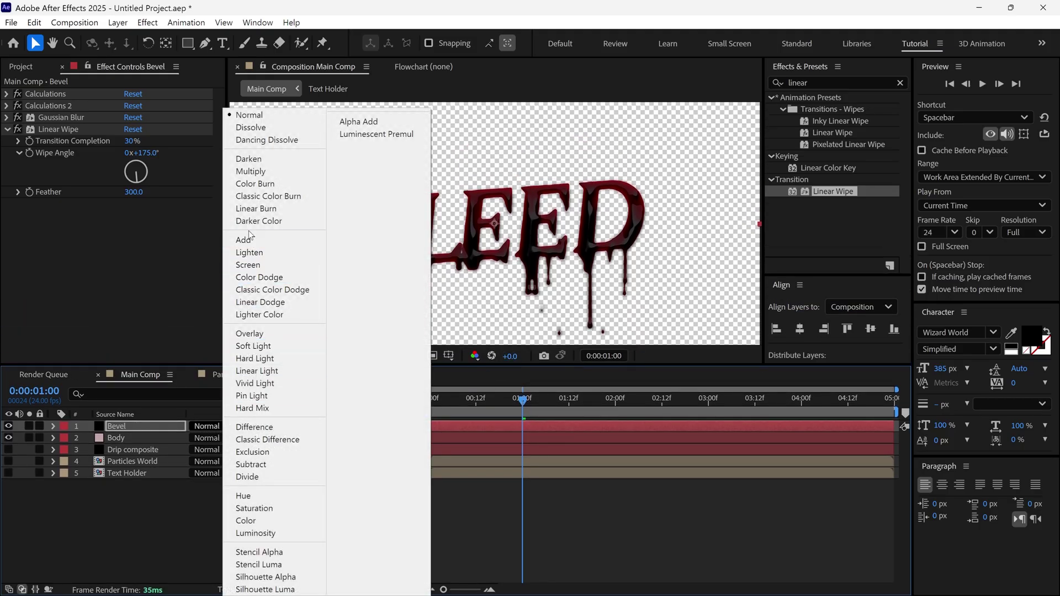
{"action": "left_click", "coordinate": [247, 265]}
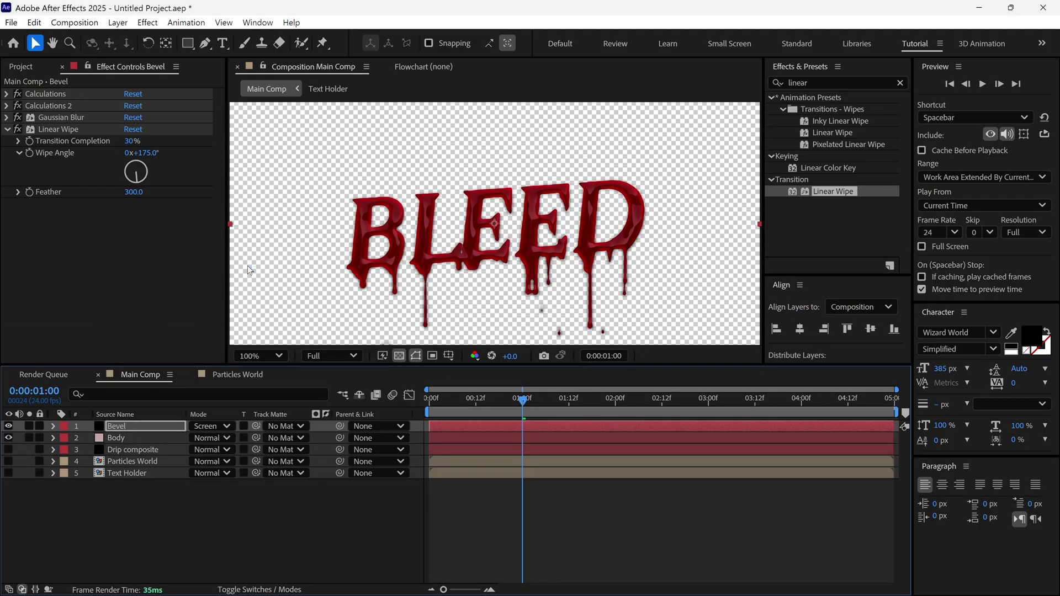
{"action": "key", "text": "period"}
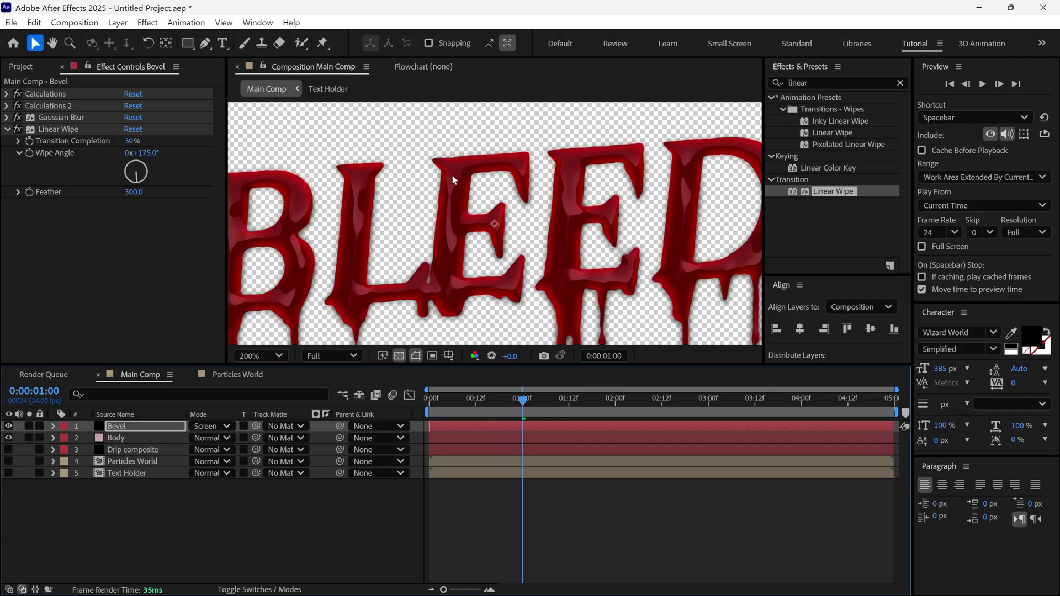
{"action": "key", "text": "comma"}
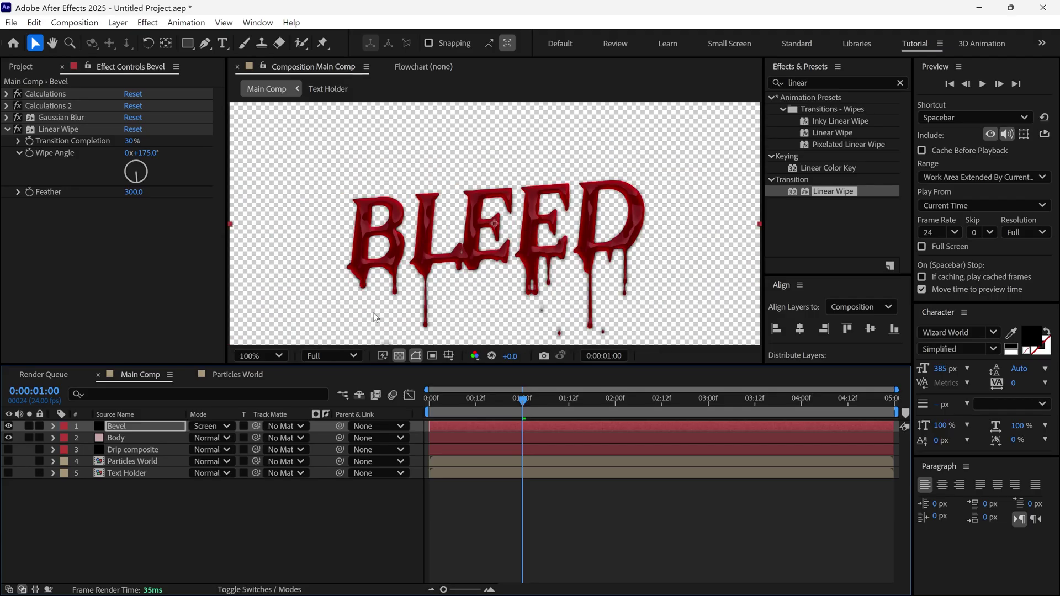
Turn on Preserve Underlying Transparency for the Bevel layer and scrub the animation to 0:00:01:14
{"action": "left_click", "coordinate": [244, 426]}
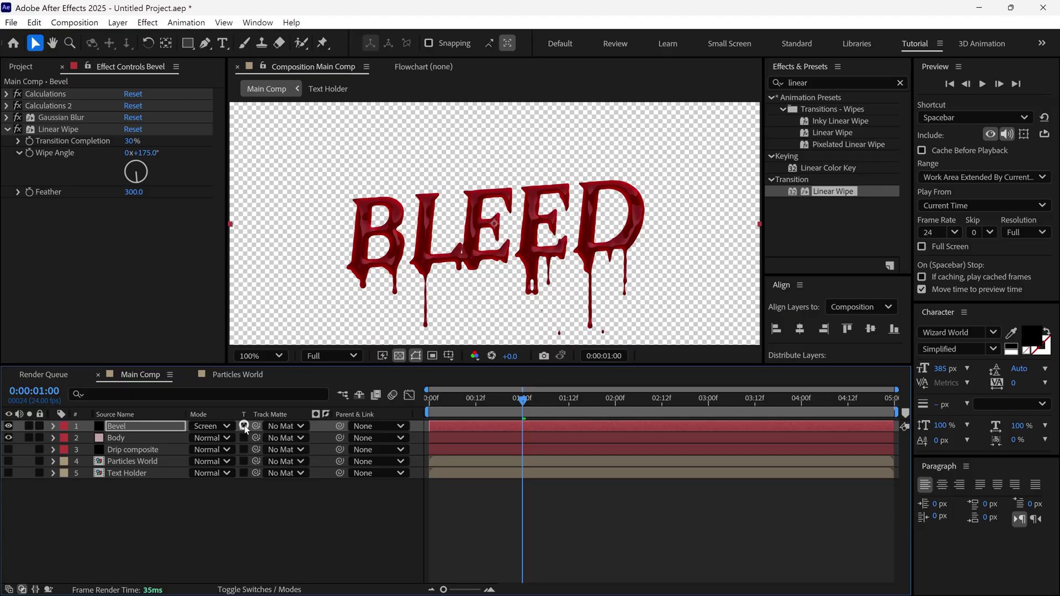
{"action": "left_click", "coordinate": [244, 425]}
{"action": "left_click_drag", "start_coordinate": [552, 402], "coordinate": [577, 420]}
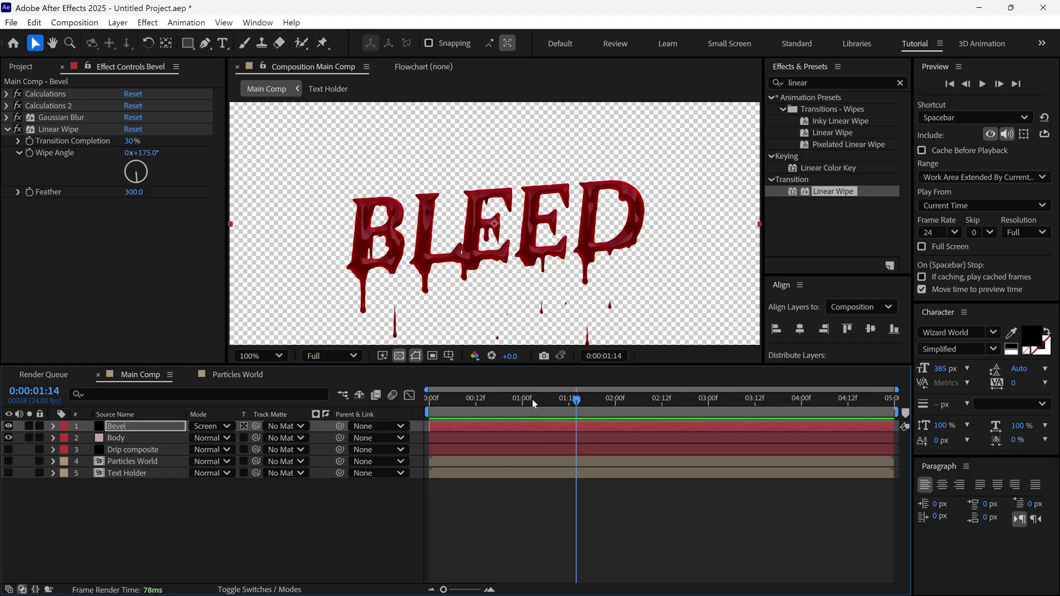
{"action": "right_click", "coordinate": [182, 430]}
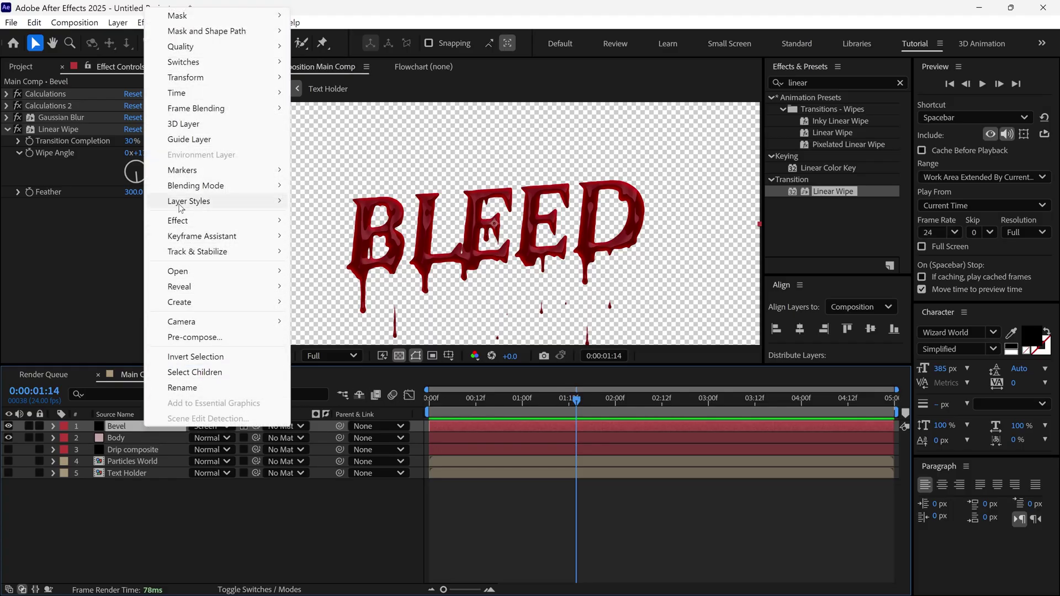
{"action": "mouse_move", "coordinate": [185, 203]}
{"action": "key", "text": "Escape"}
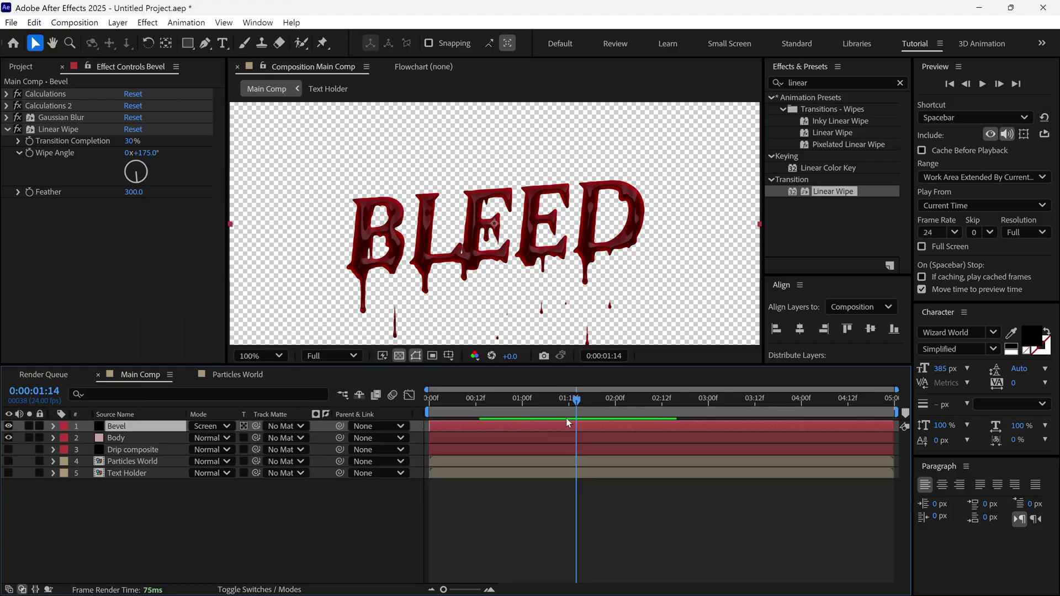
Move the current time to 0:00:02:13 and add an adjustment layer named "cc glass" to Main Comp
{"action": "left_click", "coordinate": [605, 400]}
{"action": "left_click_drag", "start_coordinate": [606, 405], "coordinate": [666, 423]}
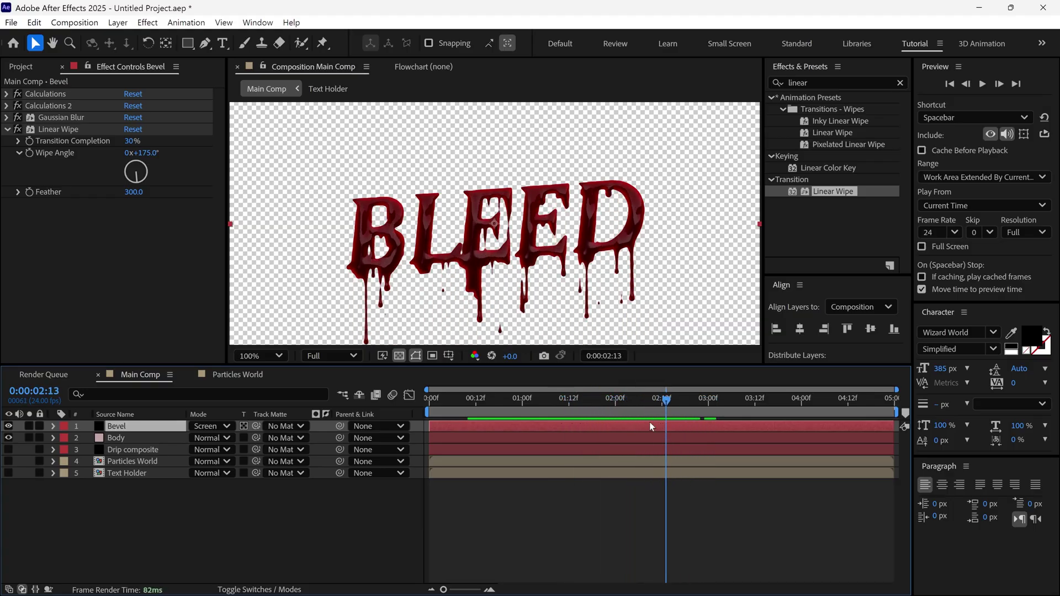
{"action": "key", "text": "period"}
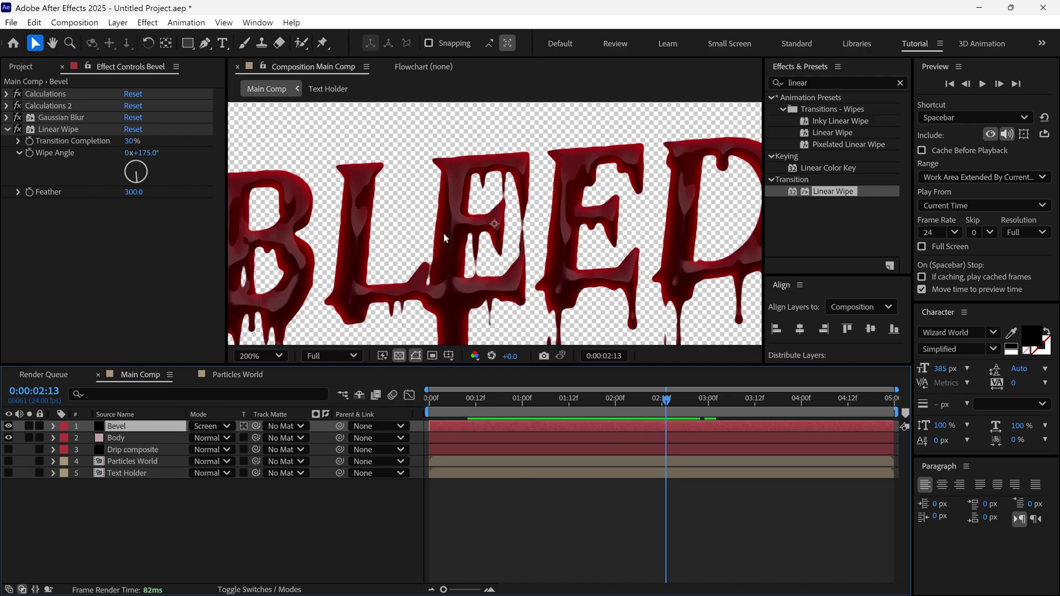
{"action": "key", "text": "comma"}
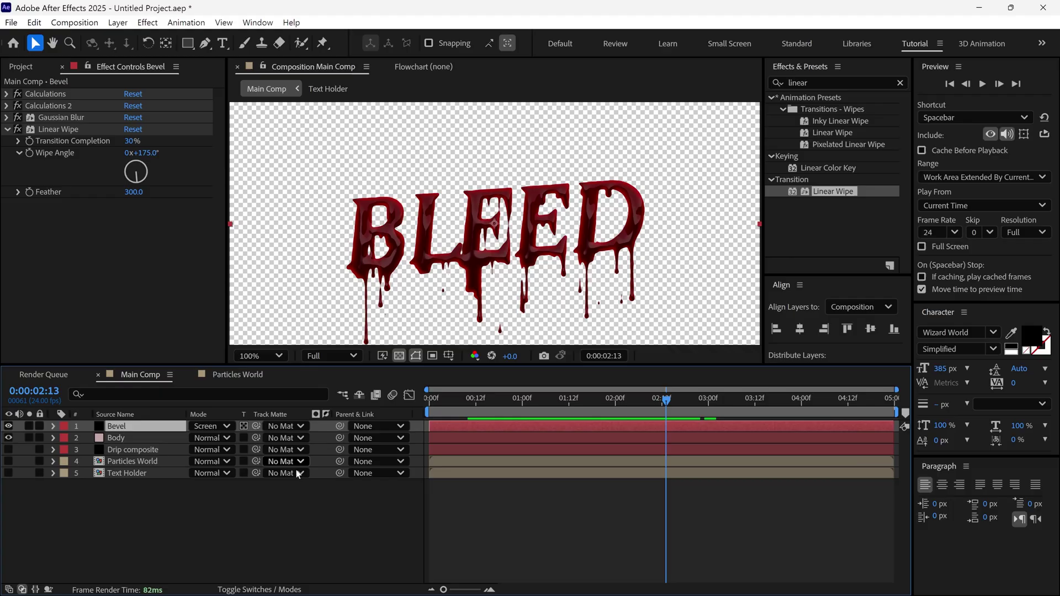
{"action": "right_click", "coordinate": [296, 335]}
{"action": "mouse_move", "coordinate": [331, 344]}
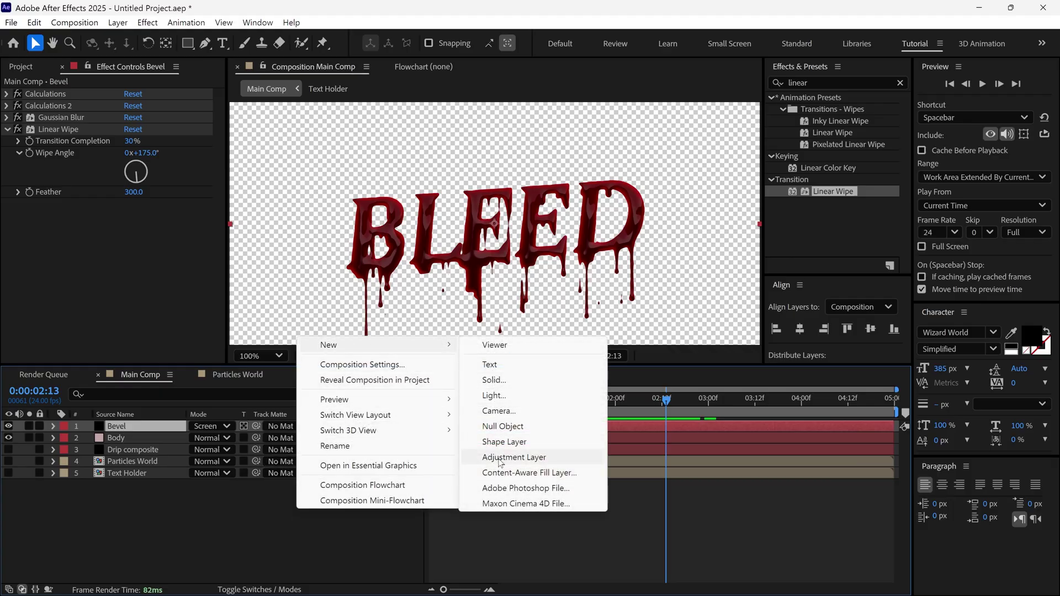
{"action": "left_click", "coordinate": [547, 456]}
{"action": "key", "text": "Return"}
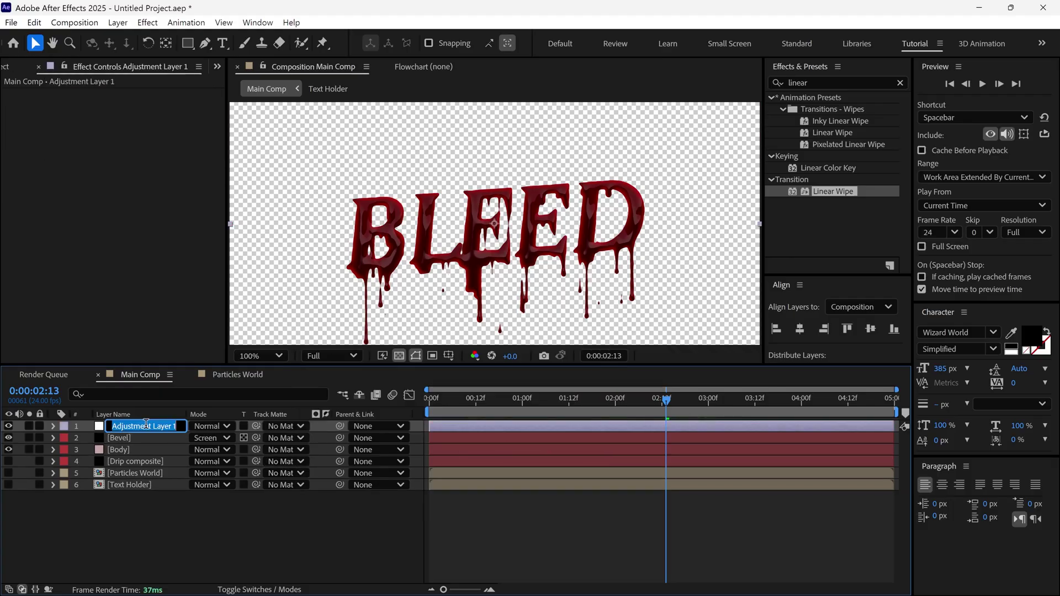
{"action": "type", "text": "cc glass"}
{"action": "key", "text": "Return"}
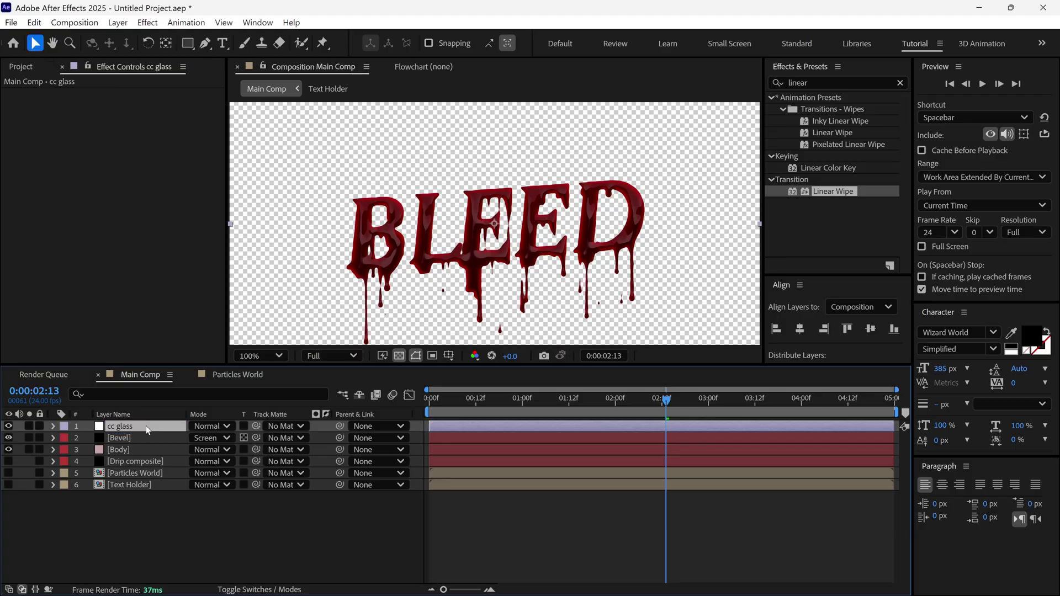
Find the CC Glass effect and apply it to the cc glass adjustment layer
{"action": "left_click", "coordinate": [828, 82]}
{"action": "type", "text": "cc "}
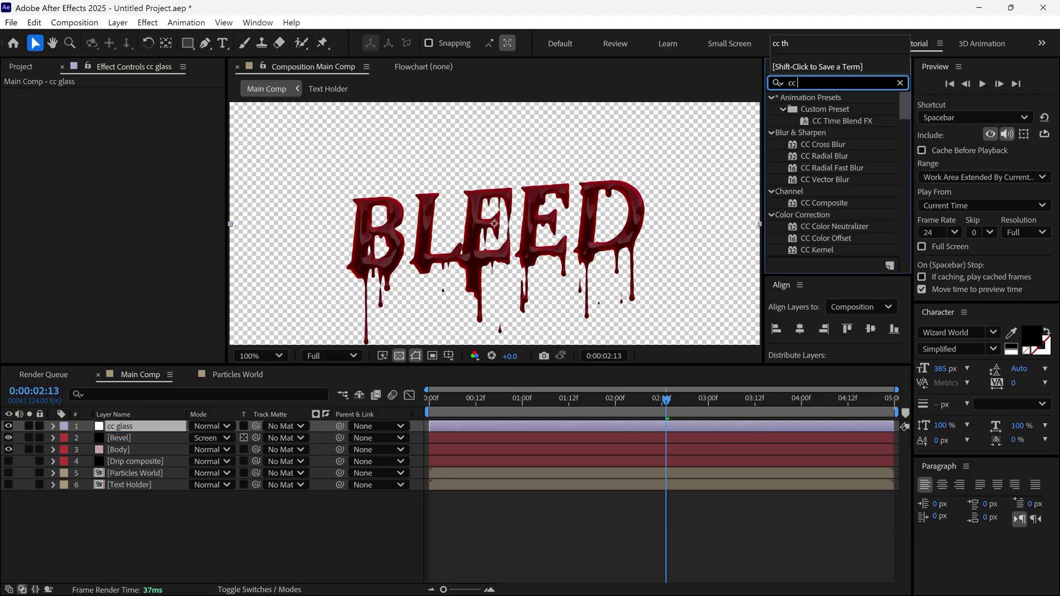
{"action": "type", "text": "gla"}
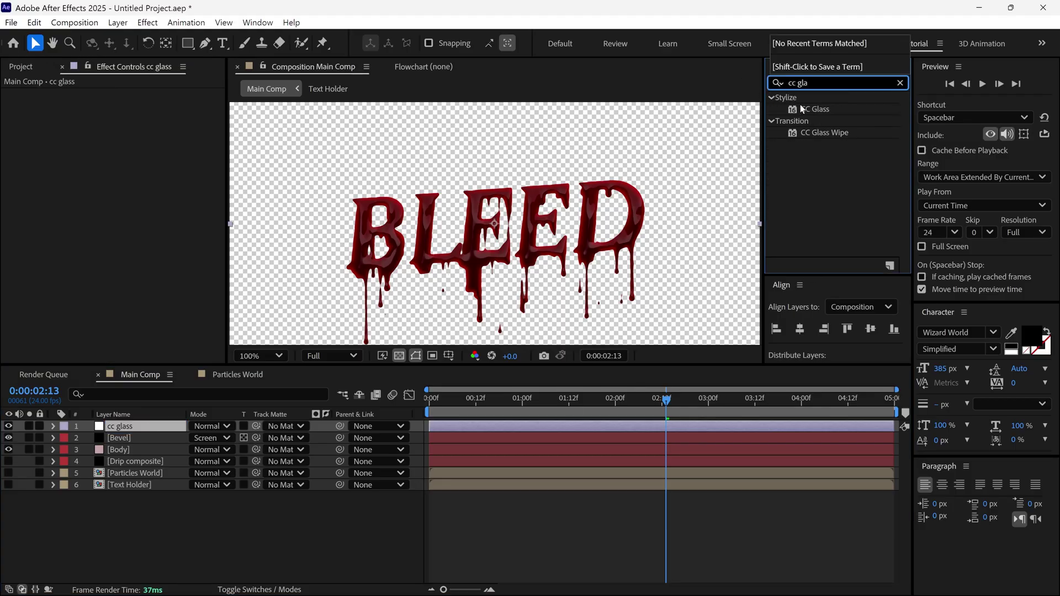
{"action": "left_click_drag", "start_coordinate": [802, 109], "coordinate": [68, 228]}
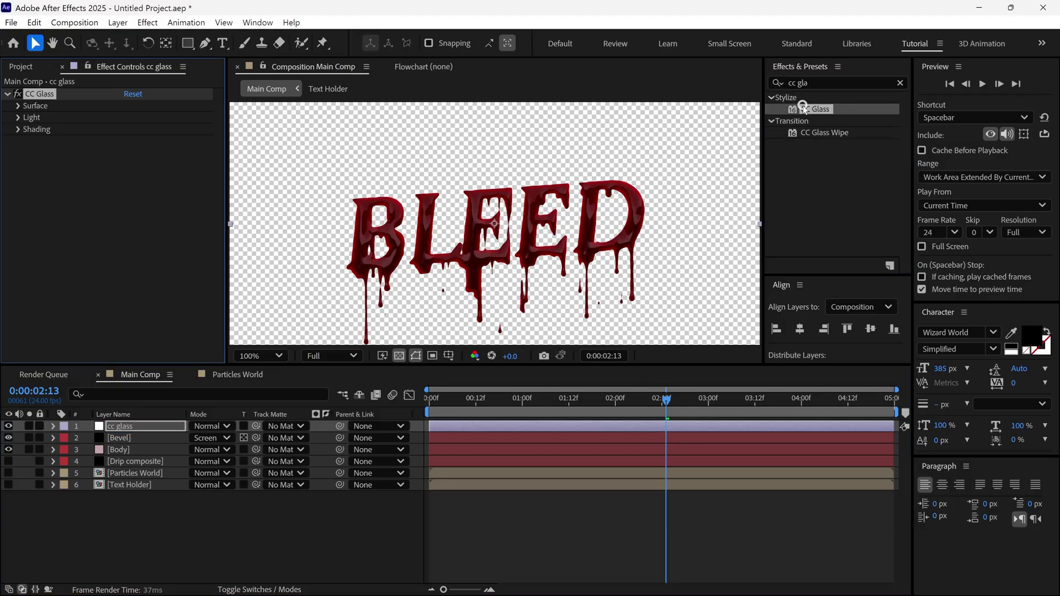
Set the CC Glass bump map to the Drip composite layer with Effects & Masks, using its Alpha property
{"action": "left_click", "coordinate": [18, 106]}
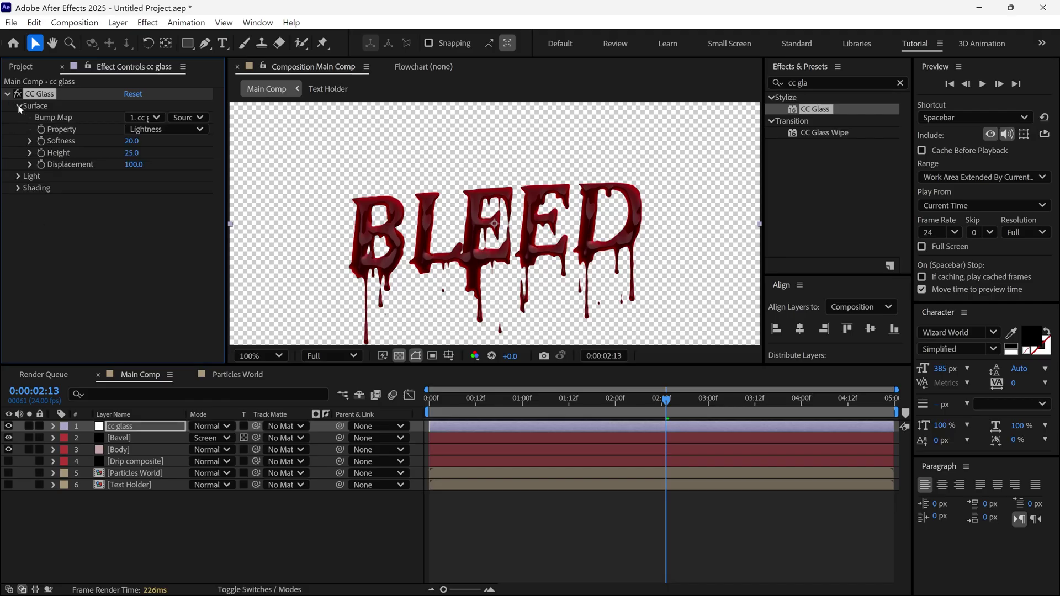
{"action": "left_click", "coordinate": [151, 118]}
{"action": "left_click", "coordinate": [175, 198]}
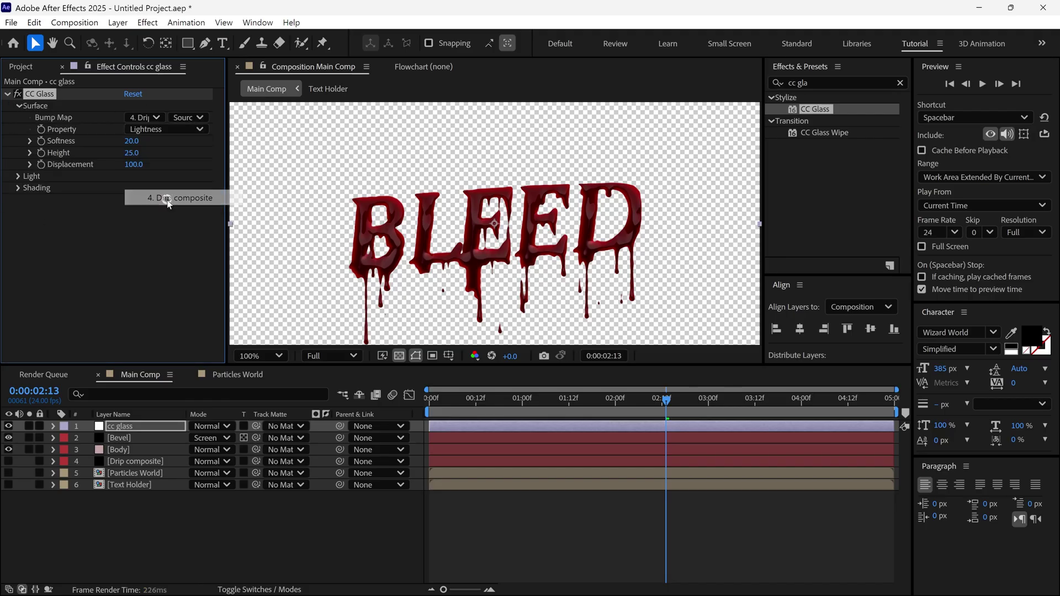
{"action": "left_click", "coordinate": [187, 118]}
{"action": "left_click", "coordinate": [192, 162]}
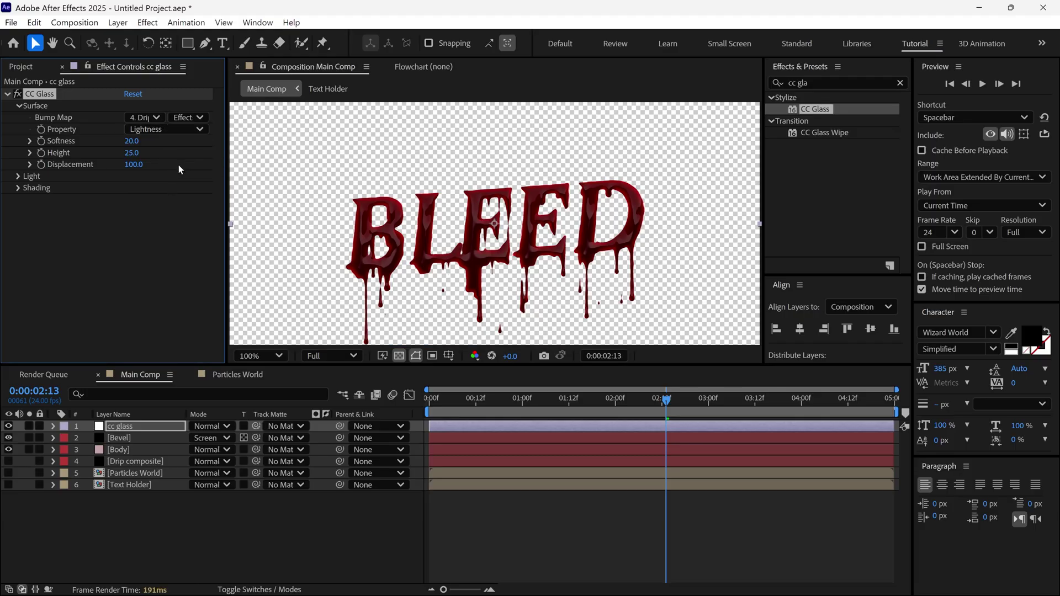
{"action": "left_click", "coordinate": [165, 129]}
{"action": "left_click", "coordinate": [155, 189]}
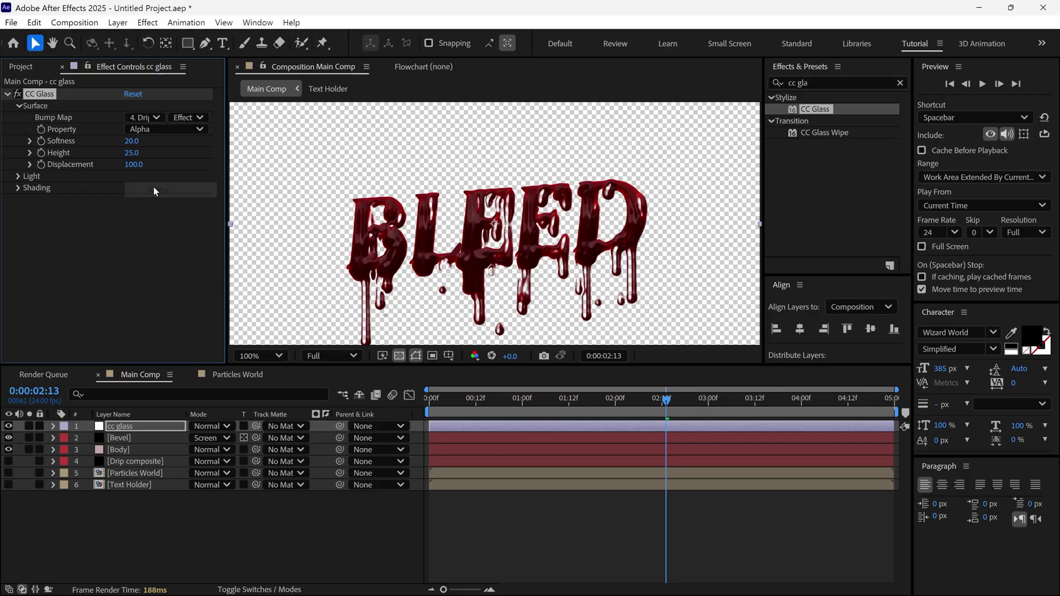
Set the CC Glass surface softness to 12 and height to 4
{"action": "left_click", "coordinate": [132, 142]}
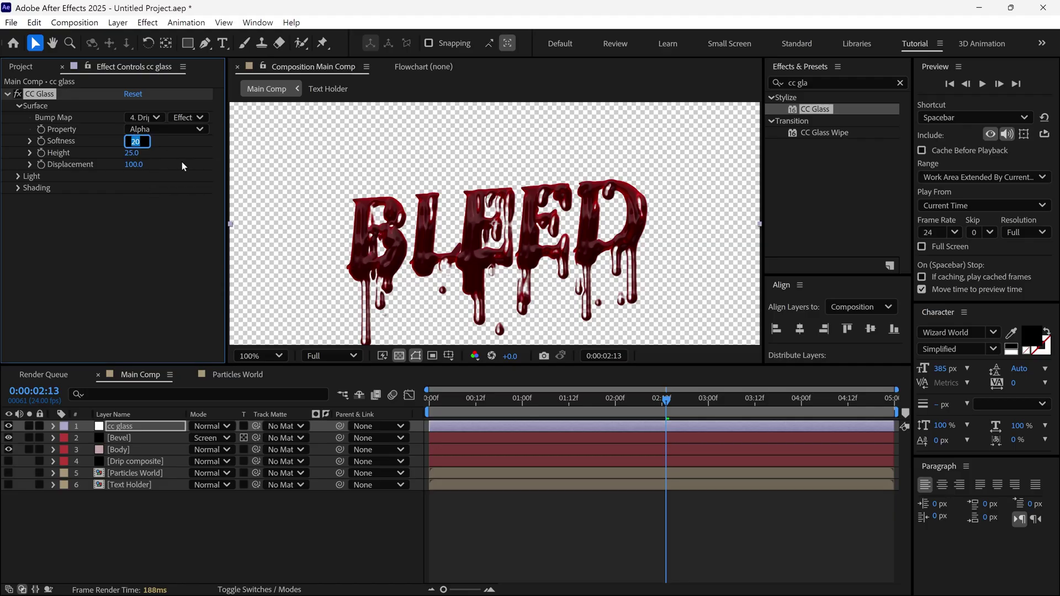
{"action": "type", "text": "12"}
{"action": "key", "text": "Return"}
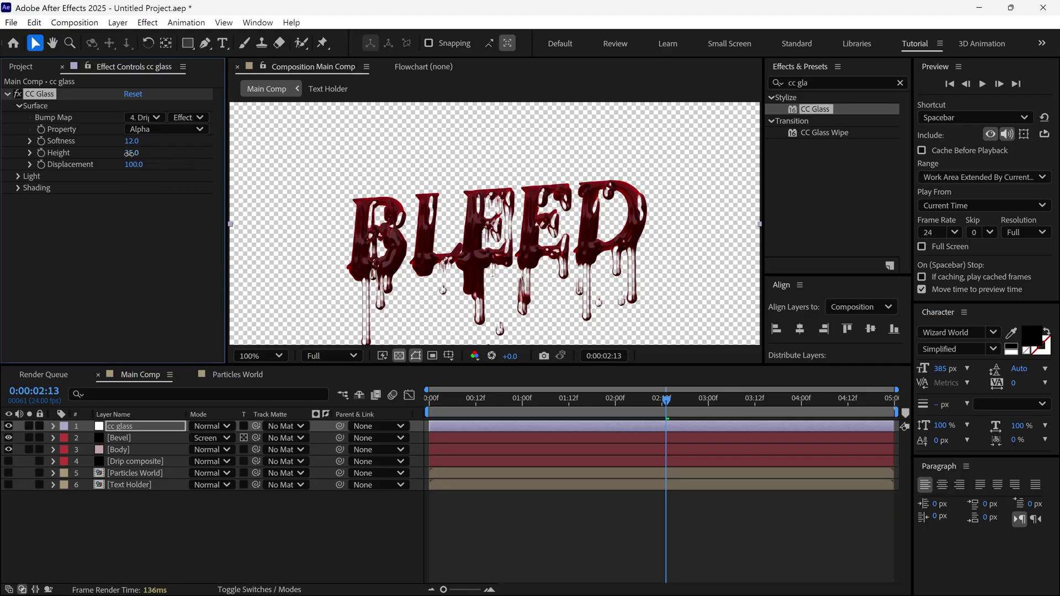
{"action": "type", "text": "4"}
Set the CC Glass light intensity to 500, light height to 75 and light direction to 200°
{"action": "left_click", "coordinate": [18, 176]}
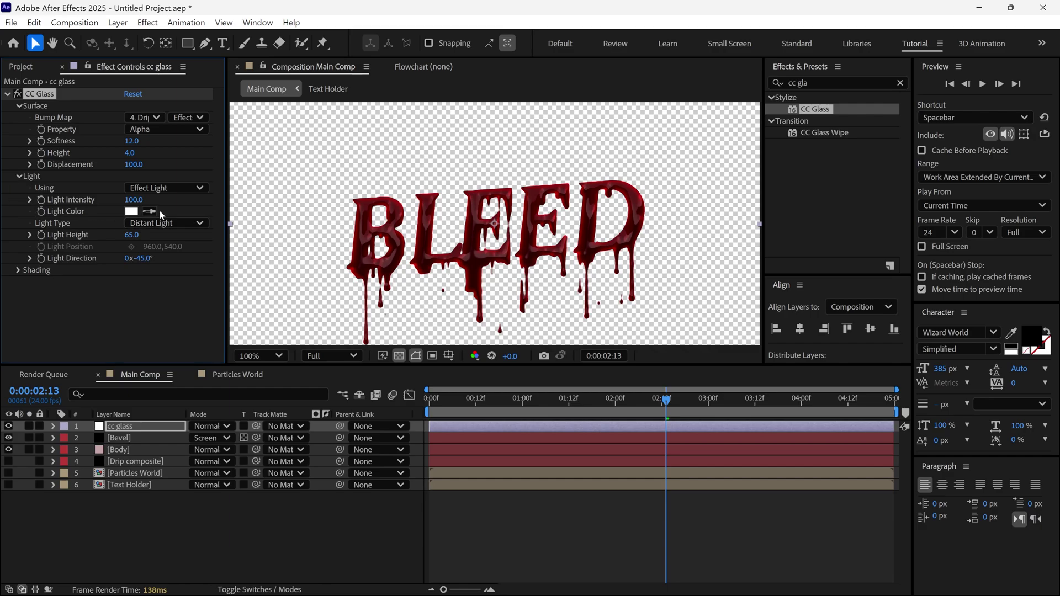
{"action": "left_click", "coordinate": [133, 199]}
{"action": "type", "text": "500"}
{"action": "key", "text": "Return"}
{"action": "left_click", "coordinate": [133, 235]}
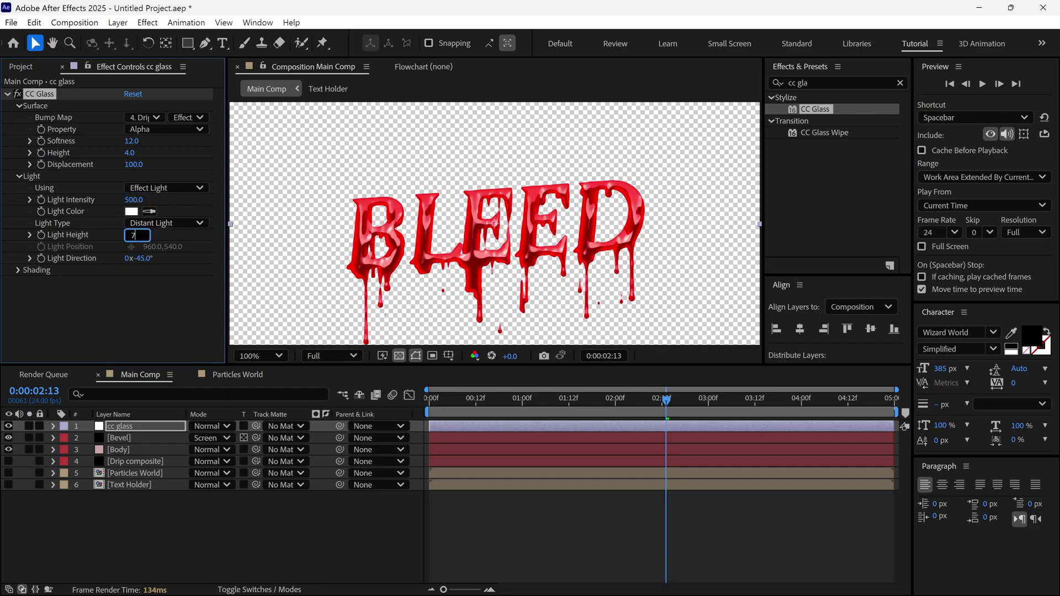
{"action": "key", "text": "Return"}
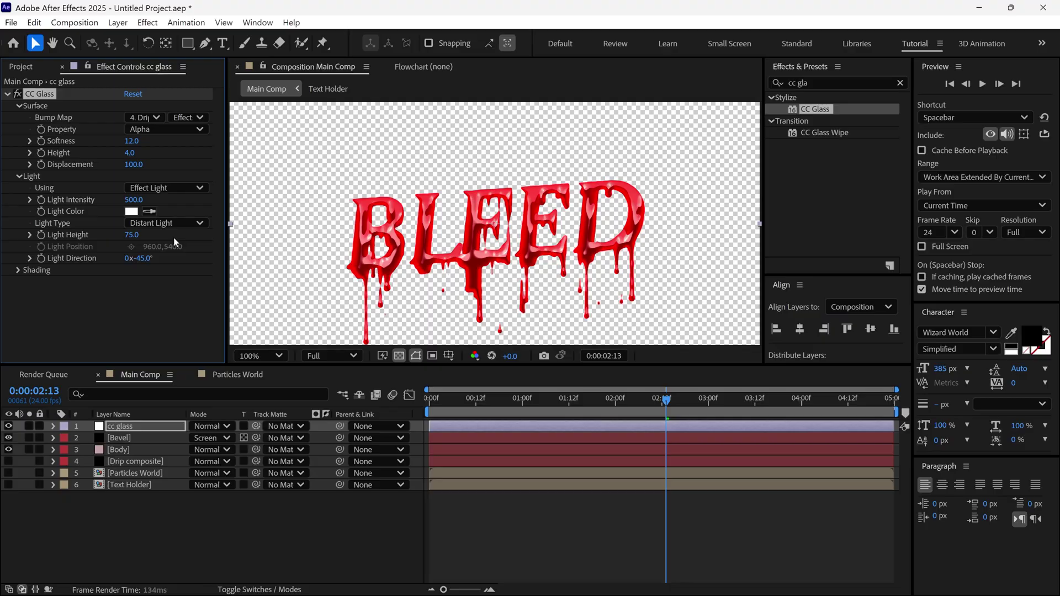
{"action": "left_click", "coordinate": [144, 258]}
{"action": "key", "text": "Return"}
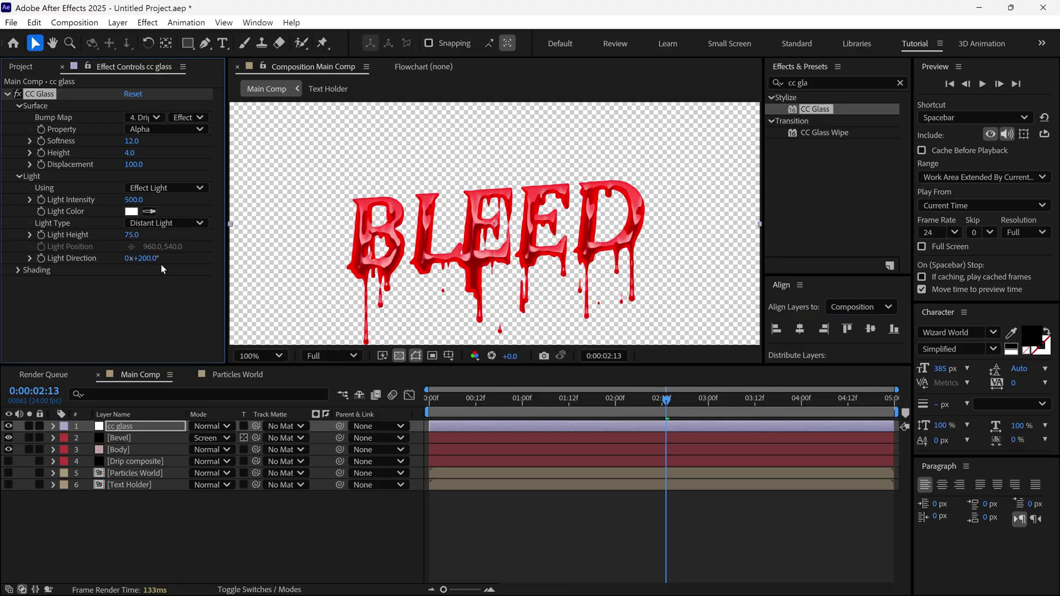
In the CC Glass shading settings, set ambient to 100, diffuse to 0 and specular to 100
{"action": "left_click", "coordinate": [19, 271]}
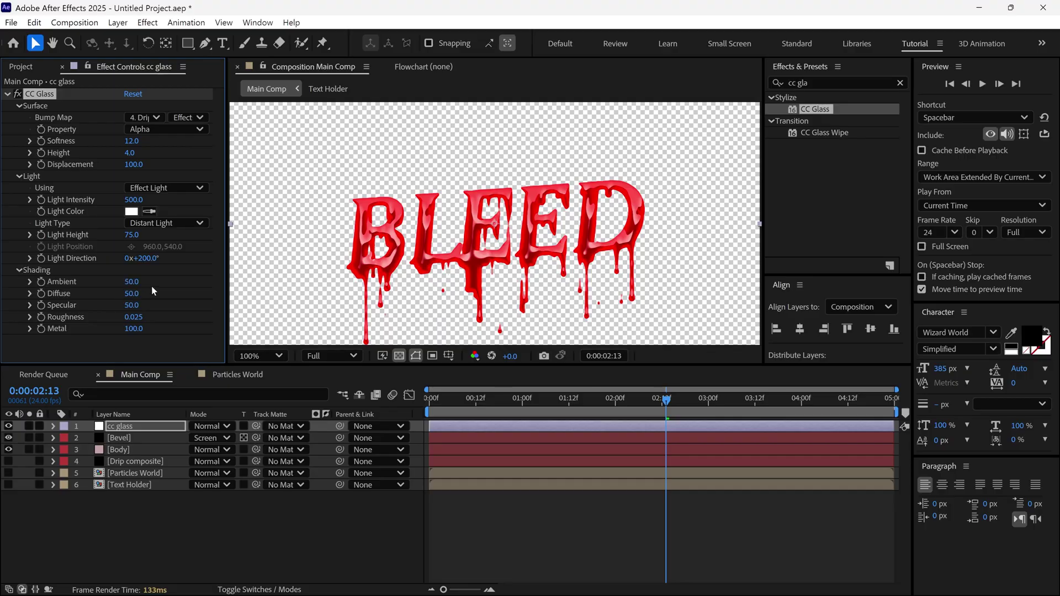
{"action": "left_click_drag", "start_coordinate": [131, 282], "coordinate": [129, 283]}
{"action": "type", "text": "100"}
{"action": "key", "text": "Return"}
{"action": "left_click", "coordinate": [131, 294]}
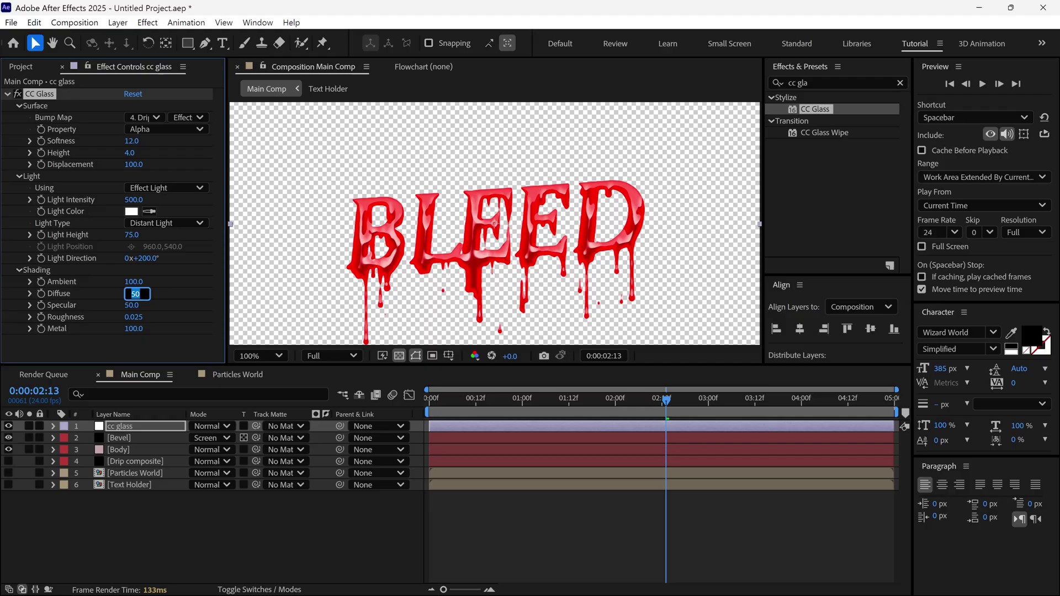
{"action": "type", "text": "0"}
{"action": "key", "text": "Return"}
{"action": "left_click", "coordinate": [132, 305]}
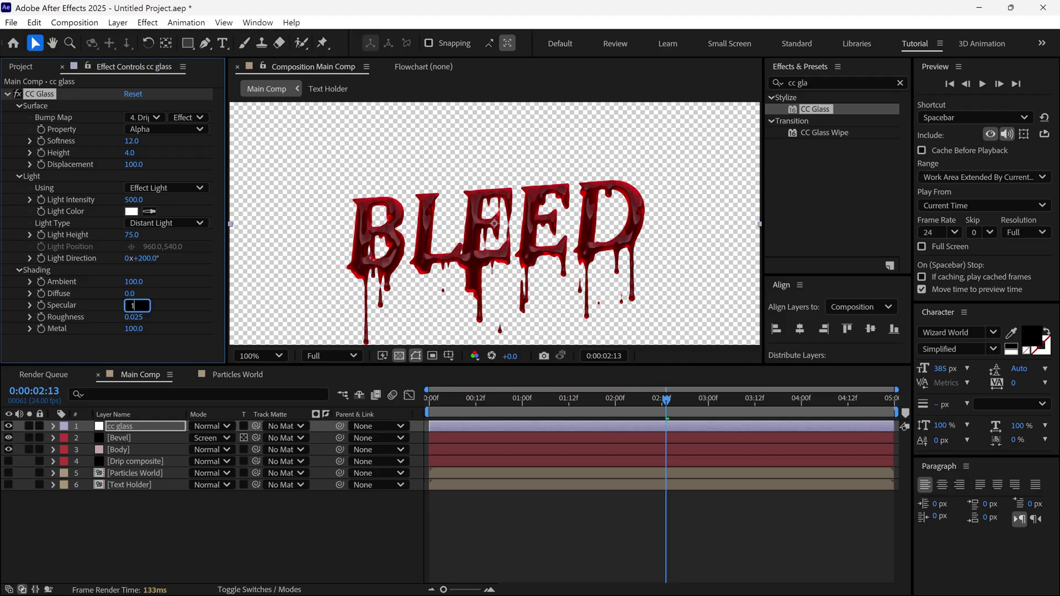
{"action": "type", "text": "100"}
{"action": "key", "text": "Return"}
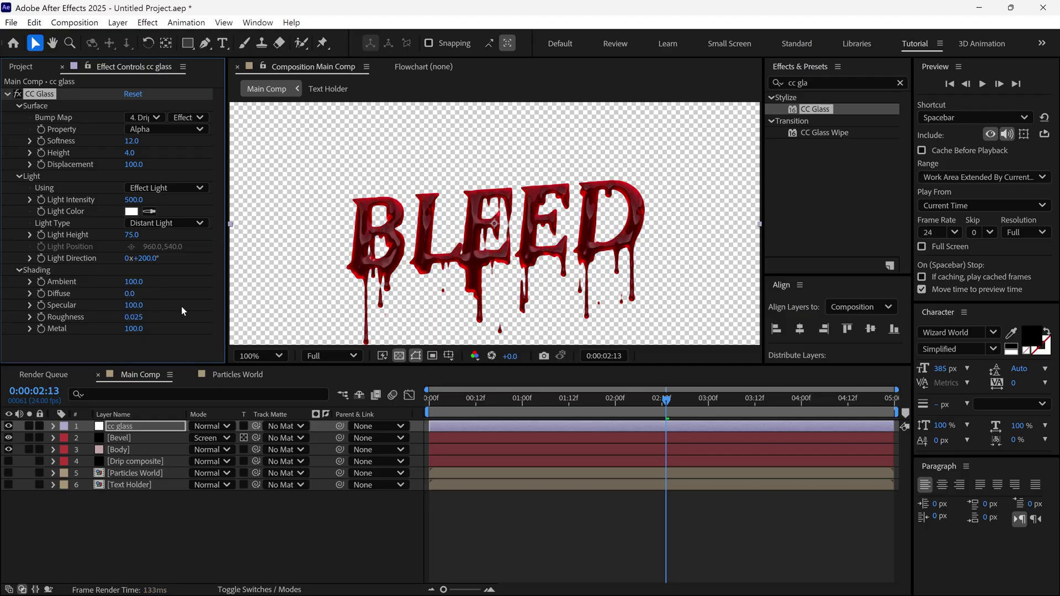
Set the CC Glass shading roughness to 0.002 and metal to 0
{"action": "left_click", "coordinate": [132, 318]}
{"action": "type", "text": ".00"}
{"action": "type", "text": "2"}
{"action": "key", "text": "Return"}
{"action": "left_click", "coordinate": [132, 329]}
{"action": "type", "text": "0"}
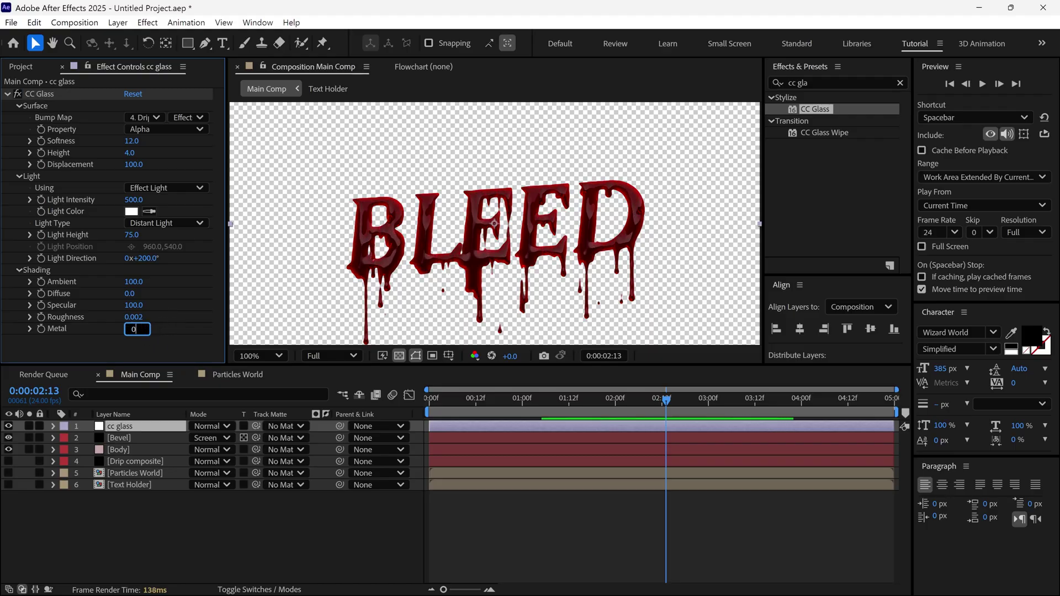
{"action": "key", "text": "Return"}
Preview the glossy text animation with the whole composition fitted in view and turn off the transparency grid
{"action": "key", "text": "period"}
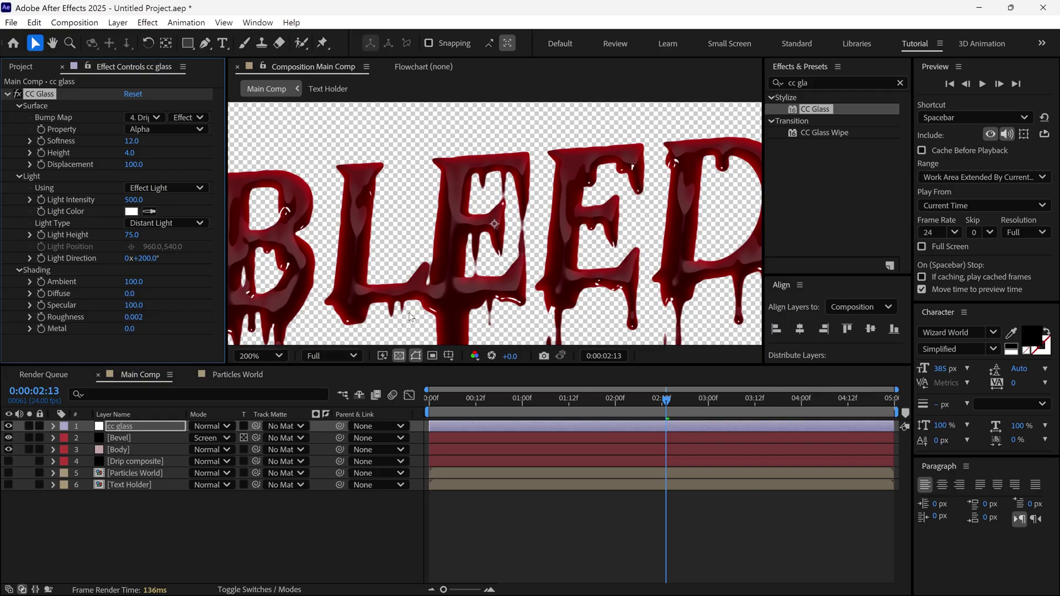
{"action": "key", "text": "comma"}
{"action": "left_click", "coordinate": [636, 402]}
{"action": "key", "text": "space"}
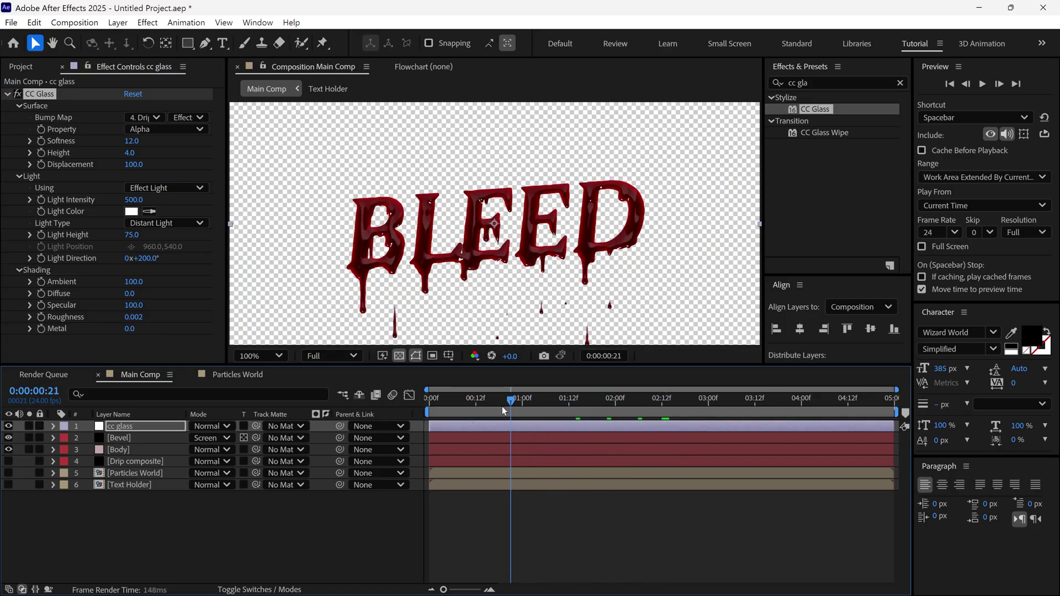
{"action": "key", "text": "shift+slash"}
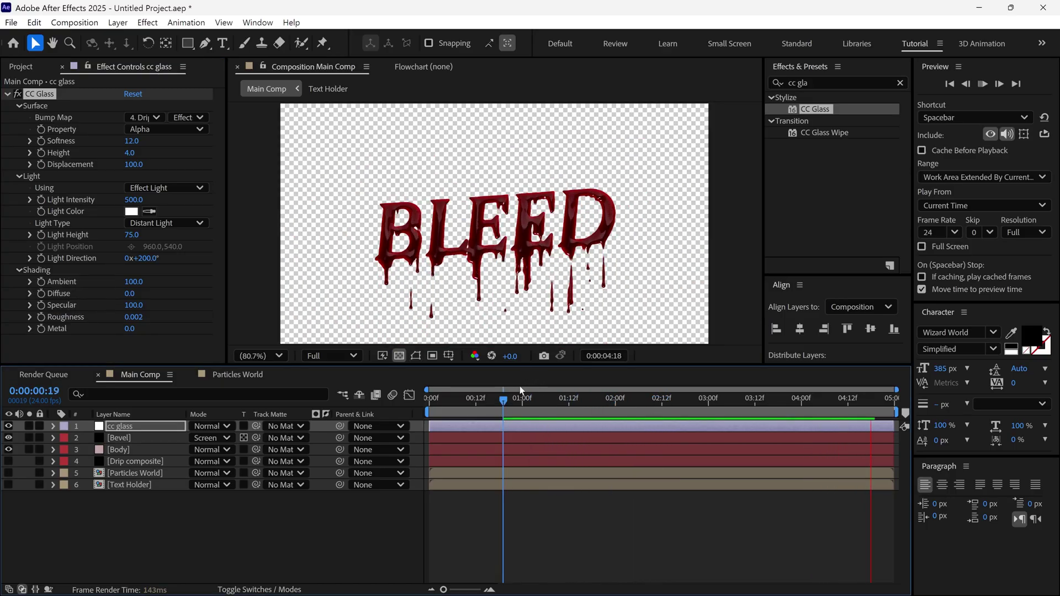
{"action": "left_click", "coordinate": [398, 355]}
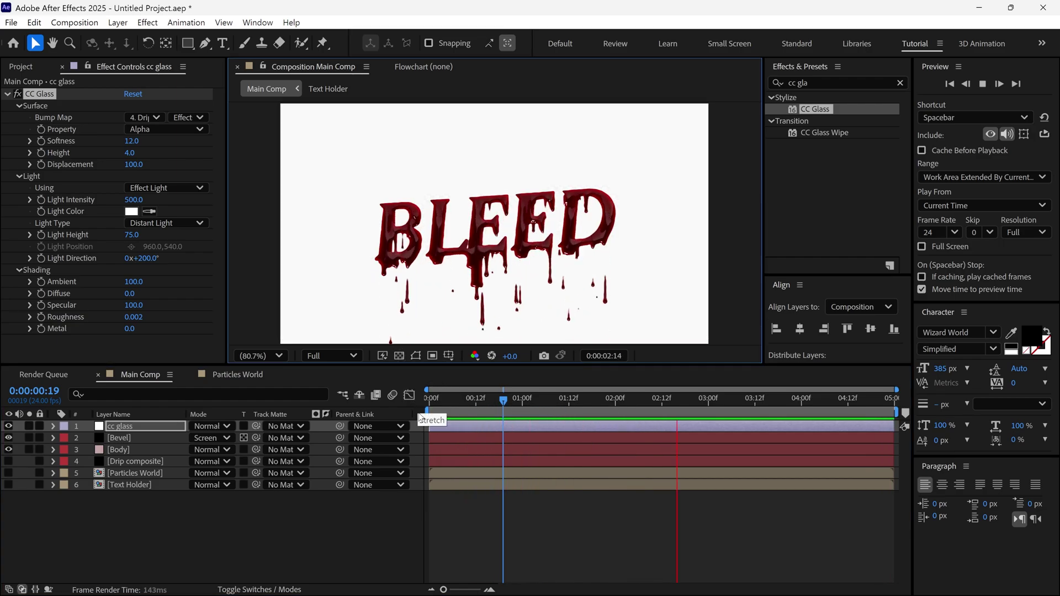
{"action": "key", "text": "space"}
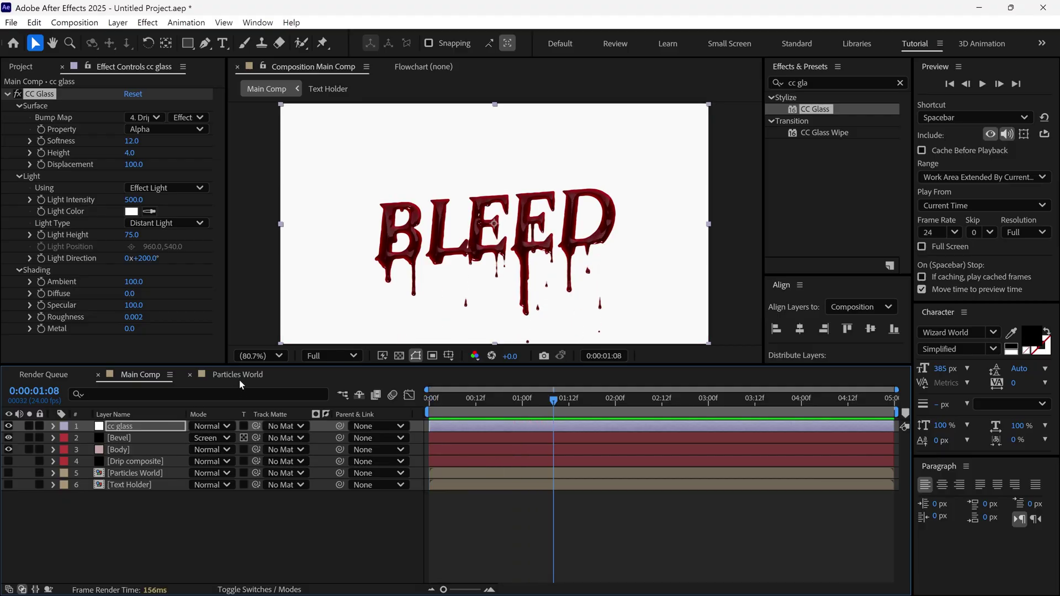
Replace the text in the Text Holder composition with "blood" and return to Main Comp
{"action": "double_click", "coordinate": [127, 483]}
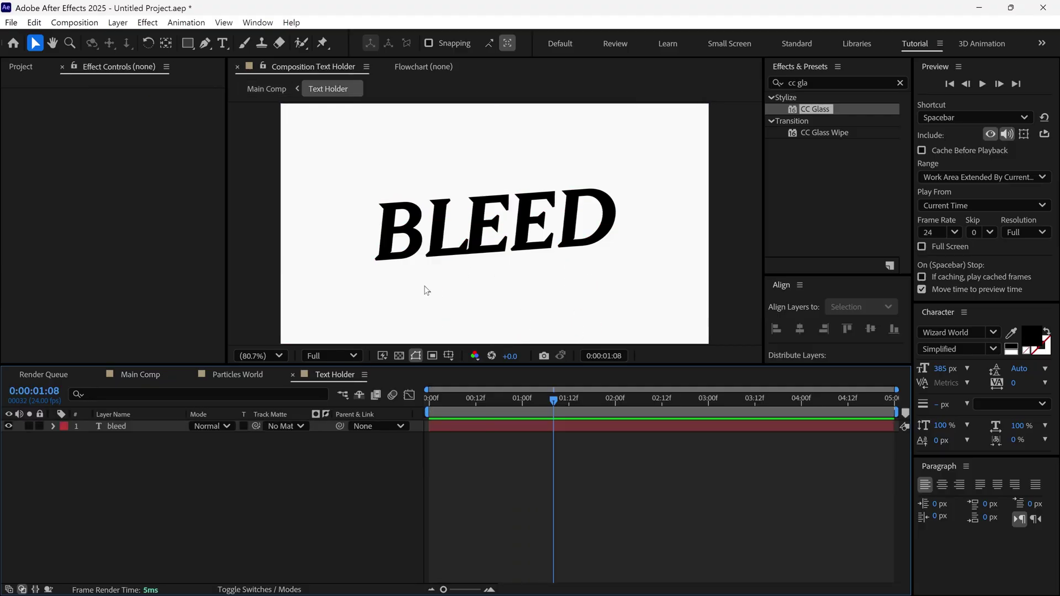
{"action": "double_click", "coordinate": [437, 246]}
{"action": "type", "text": "blood"}
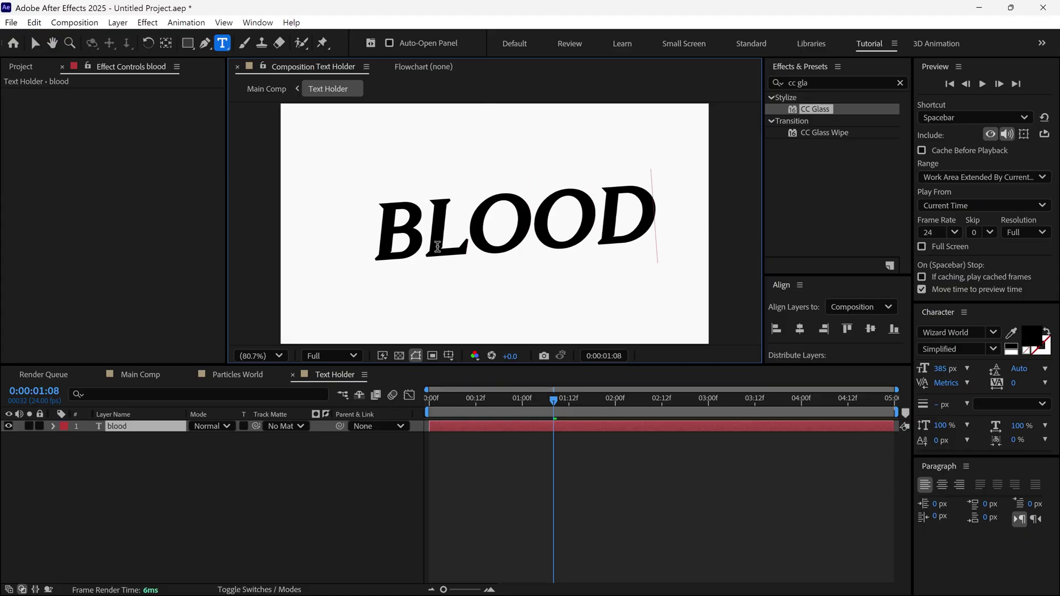
{"action": "left_click", "coordinate": [148, 376]}
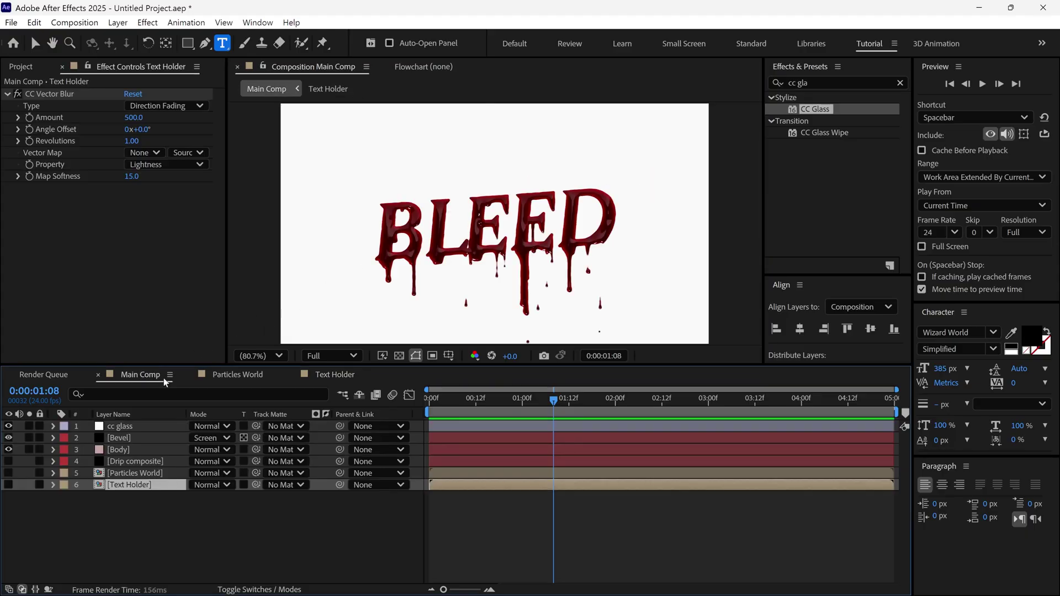
Preview the Main Comp animation from the first frame and restore the maximized composition viewer to the normal layout
{"action": "left_click_drag", "start_coordinate": [553, 415], "coordinate": [426, 415]}
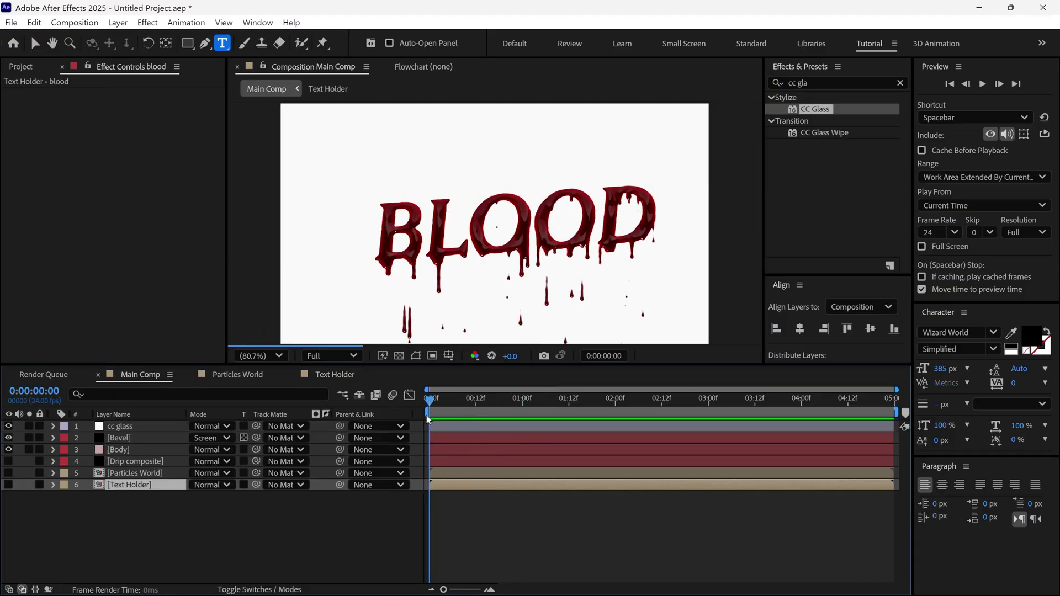
{"action": "key", "text": "v"}
{"action": "key", "text": "space"}
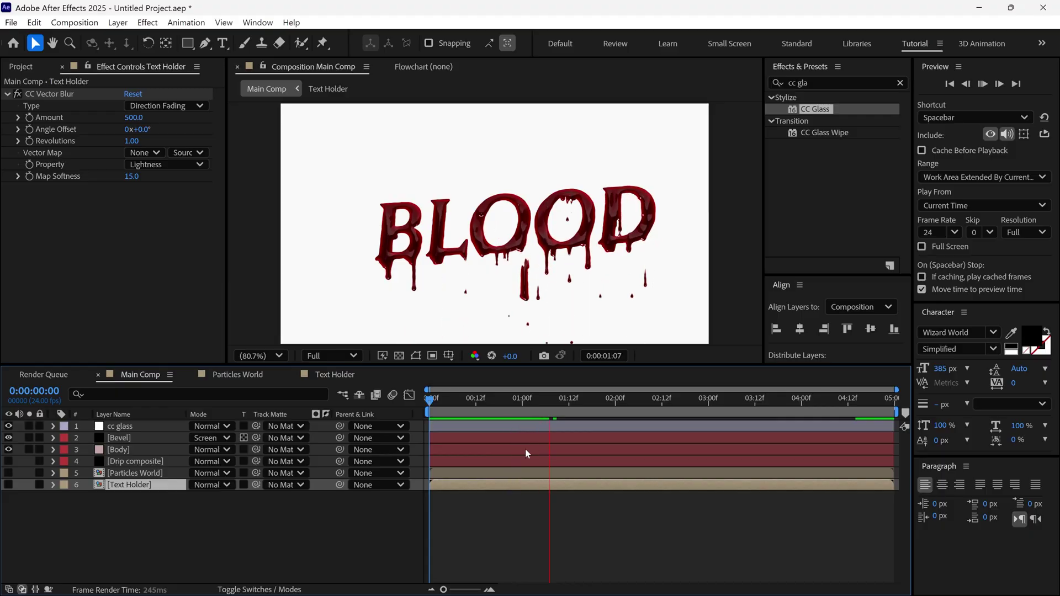
{"action": "left_click_drag", "start_coordinate": [578, 403], "coordinate": [465, 433]}
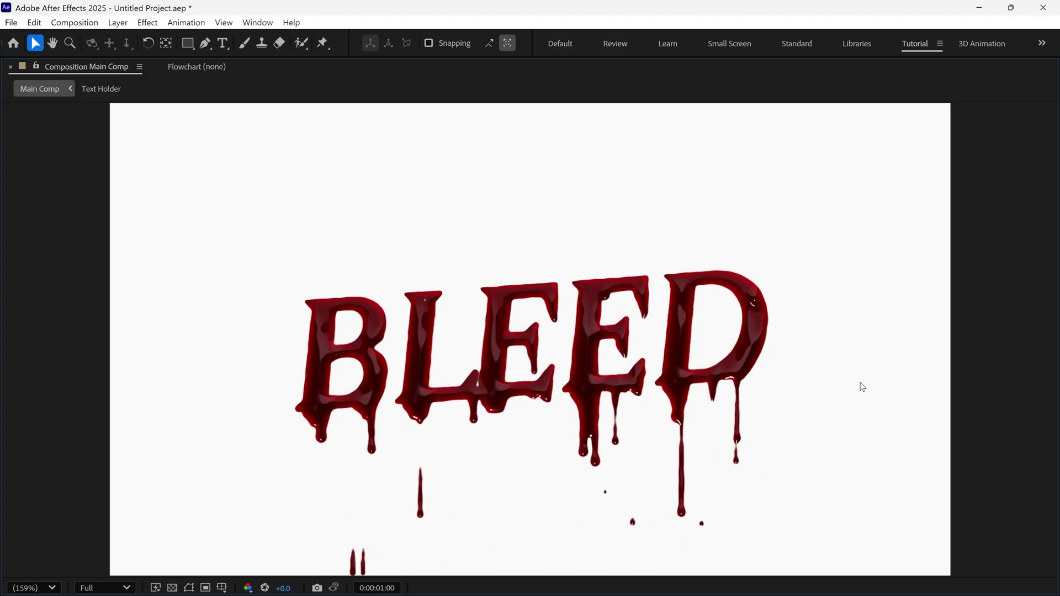
{"action": "key", "text": "grave"}
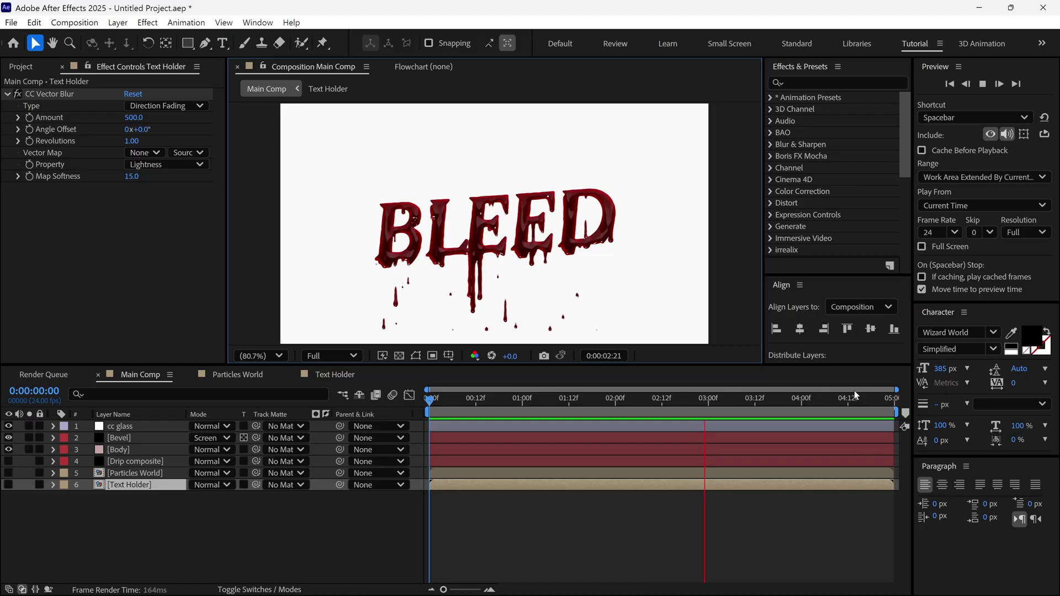
{"action": "key", "text": "space"}
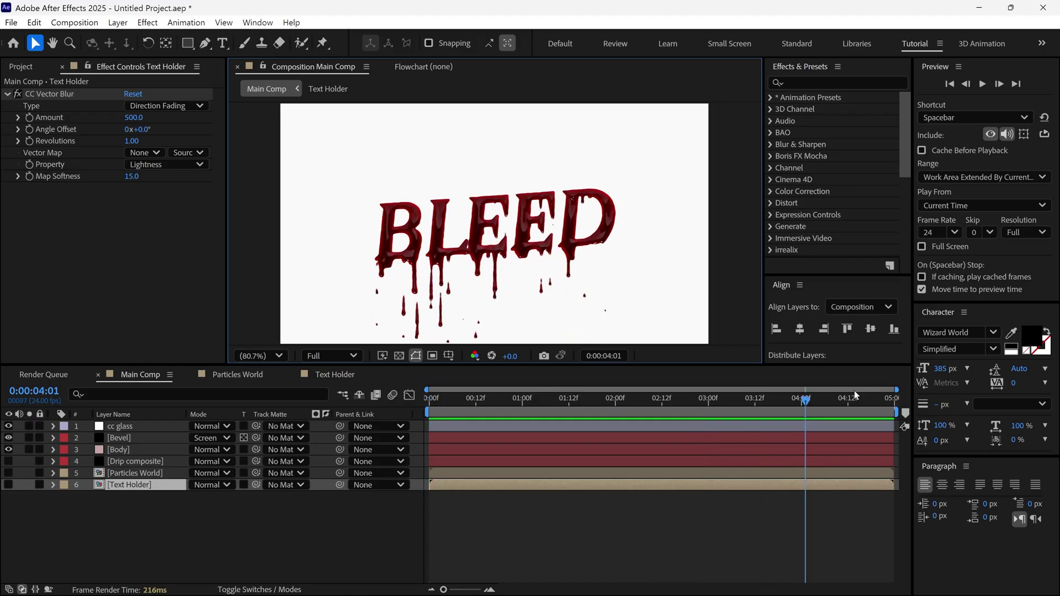